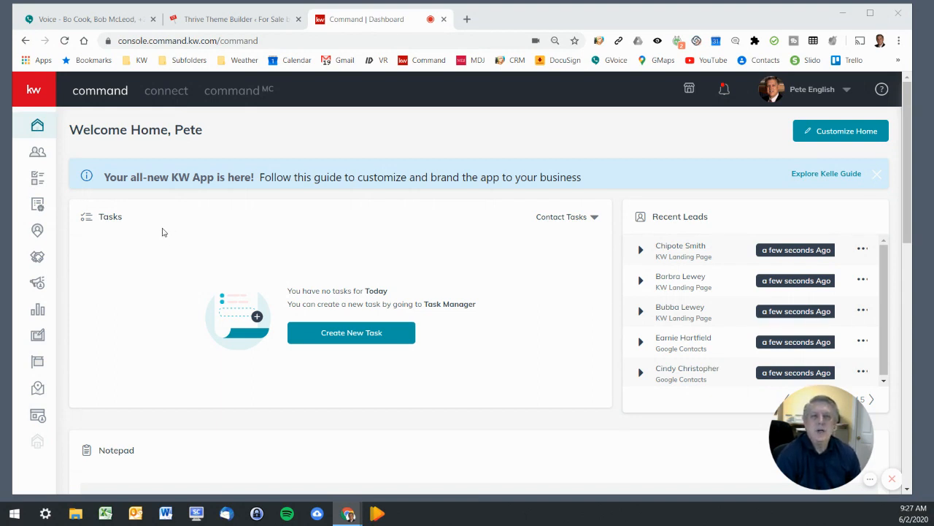
Step: Search the Command contacts for the seller's first name and open that seller's contact record
{"action": "left_click", "coordinate": [37, 258]}
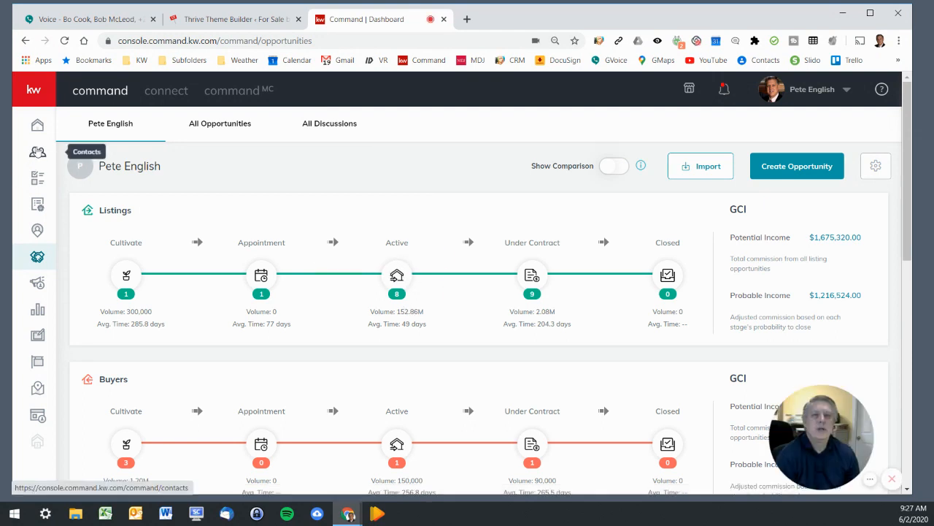
{"action": "left_click", "coordinate": [40, 150]}
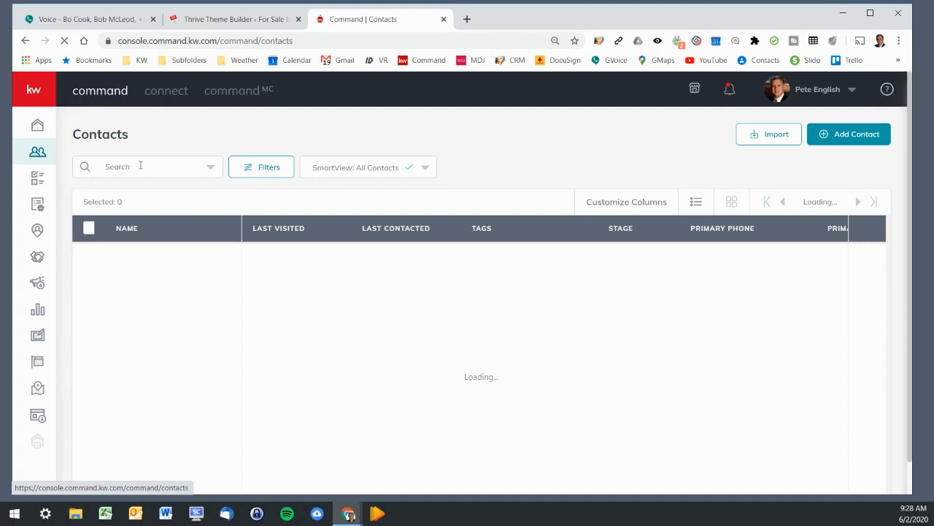
{"action": "left_click", "coordinate": [140, 166]}
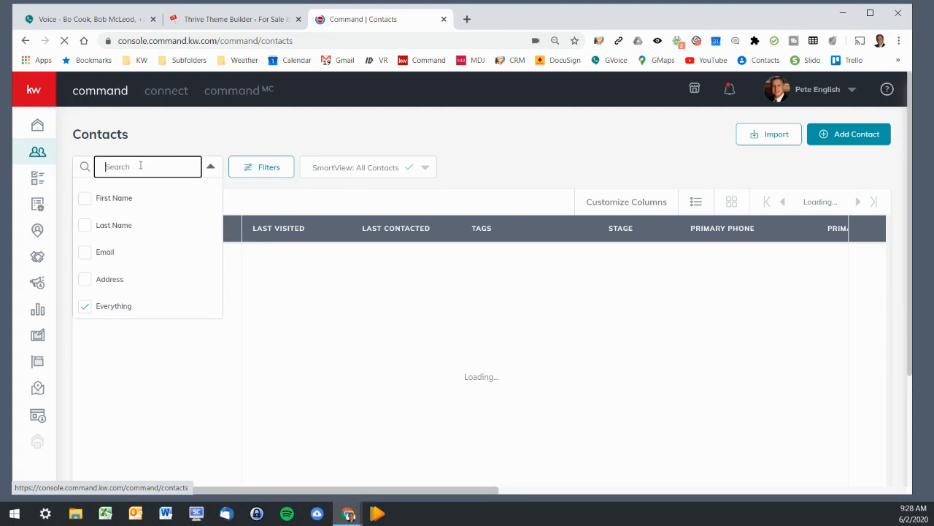
{"action": "type", "text": "charl"}
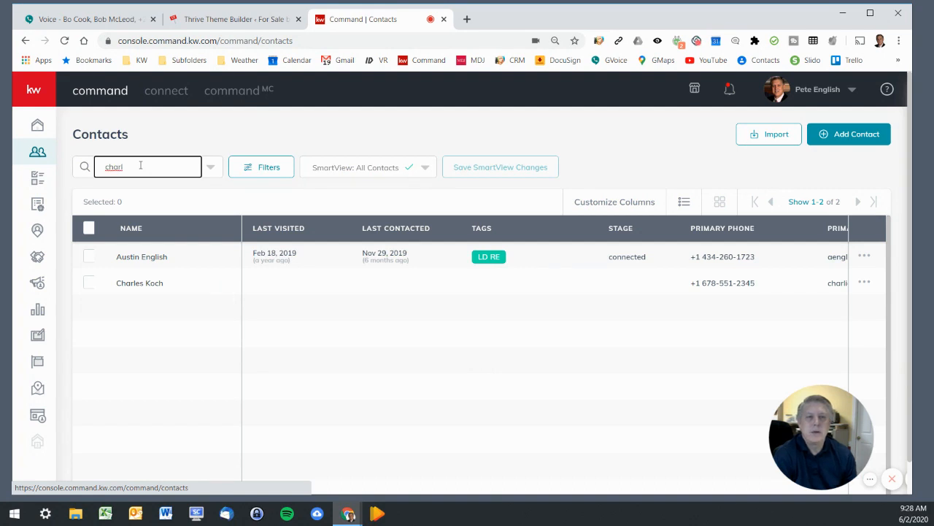
{"action": "left_click", "coordinate": [156, 287]}
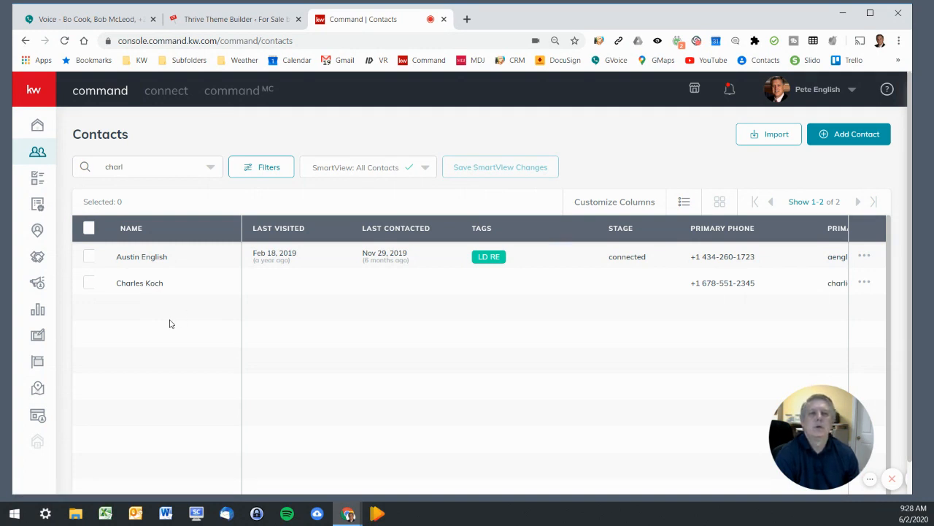
{"action": "left_click", "coordinate": [137, 285]}
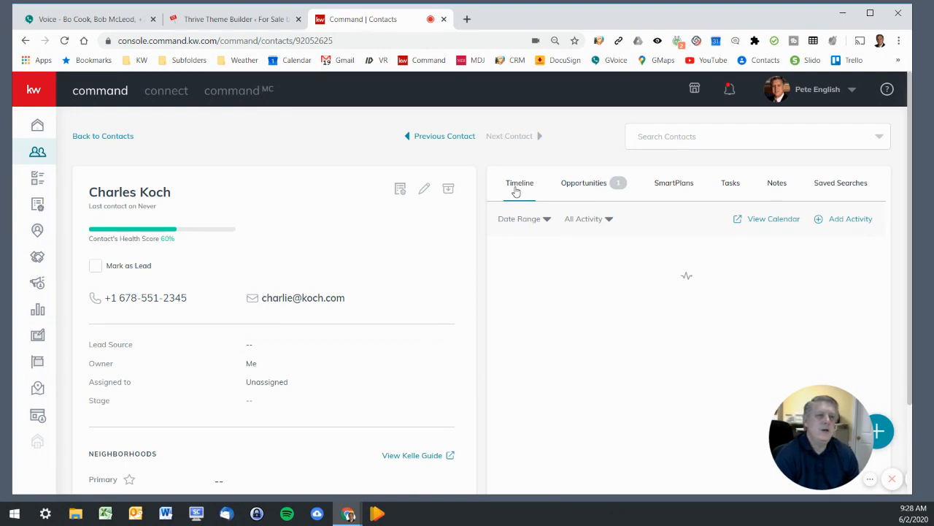
Step: Open the contact's active listing opportunity and go from its documents to the linked transaction in DocuSign Rooms
{"action": "left_click", "coordinate": [584, 188]}
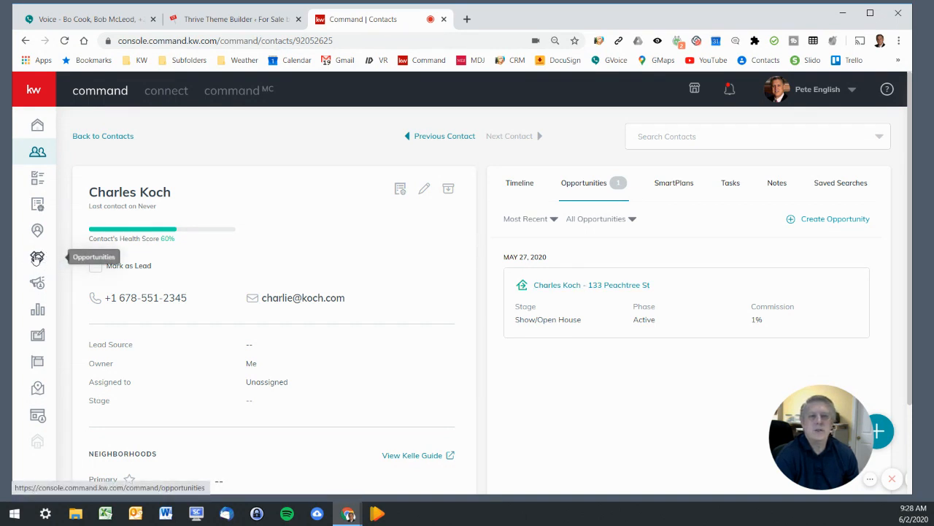
{"action": "left_click", "coordinate": [594, 284]}
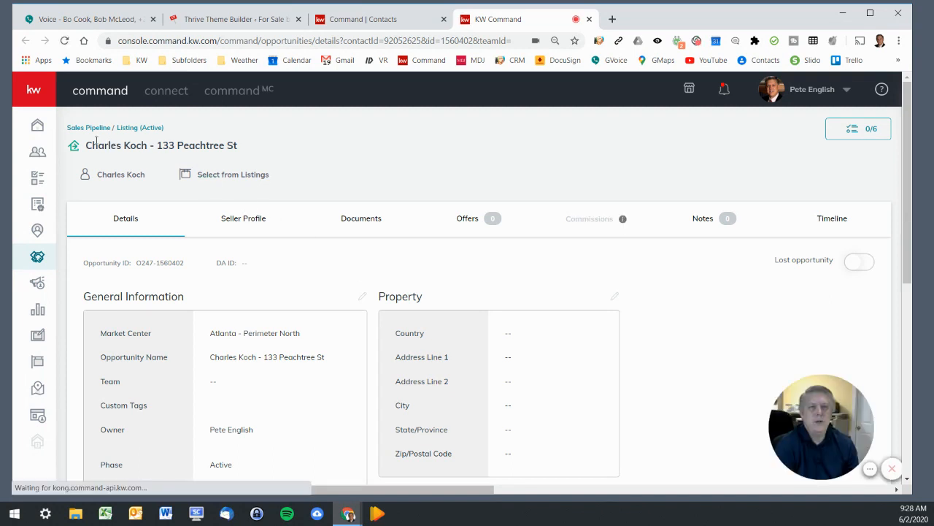
{"action": "left_click_drag", "start_coordinate": [86, 145], "coordinate": [282, 150]}
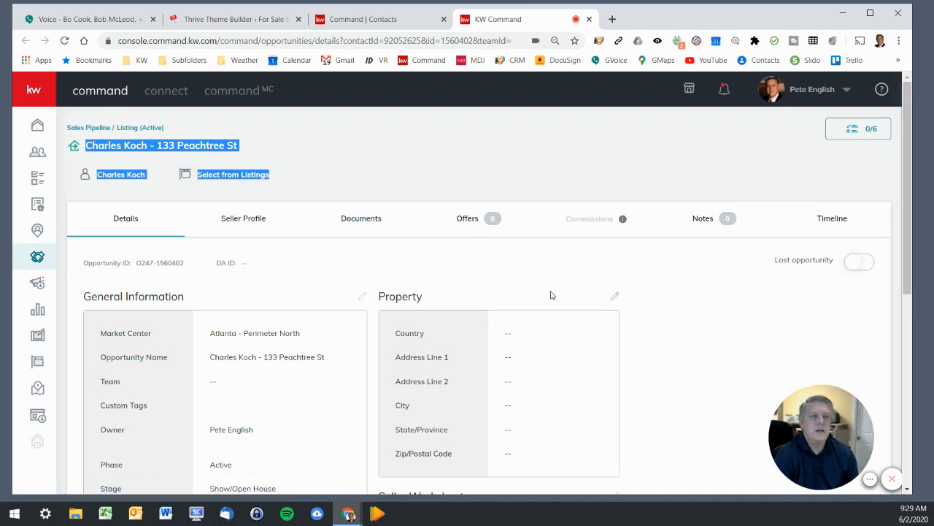
{"action": "left_click", "coordinate": [355, 220]}
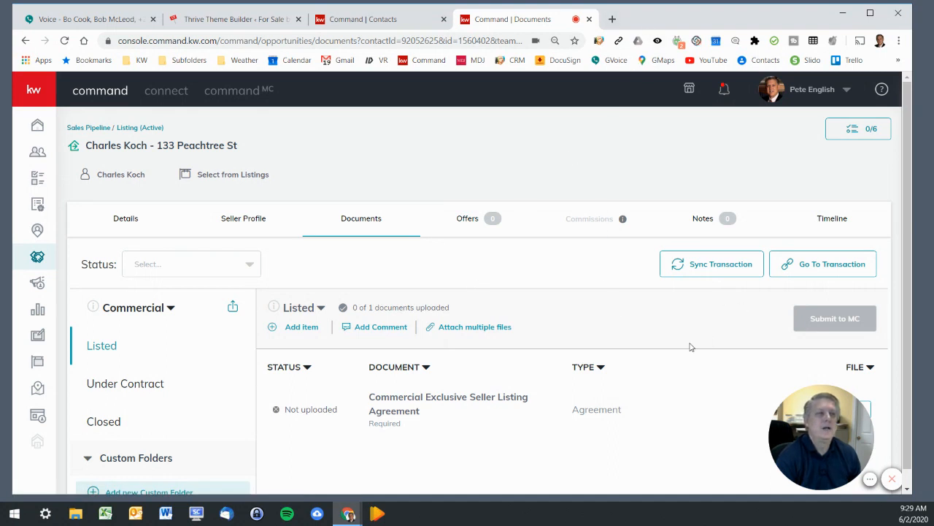
{"action": "left_click", "coordinate": [838, 269]}
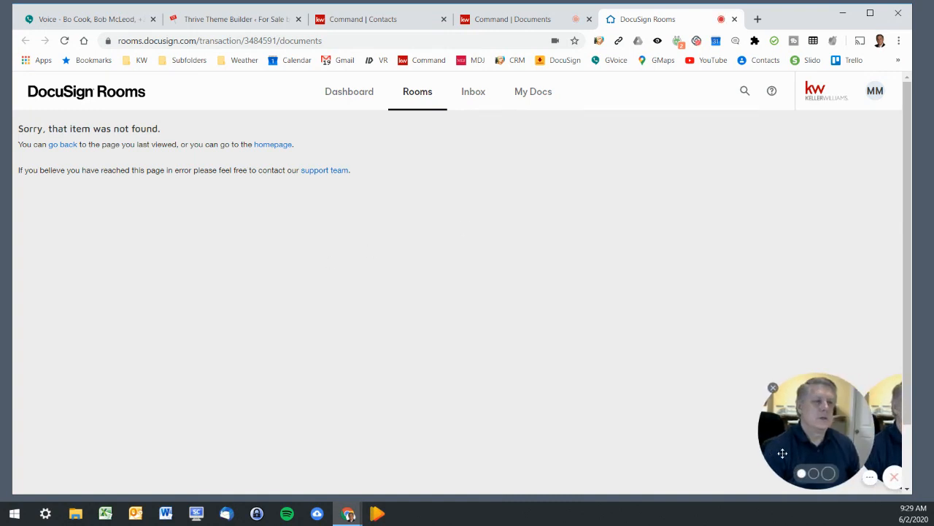
Step: Log out of the wrong DocuSign account and log back in with the prefilled account credentials
{"action": "left_click", "coordinate": [348, 98]}
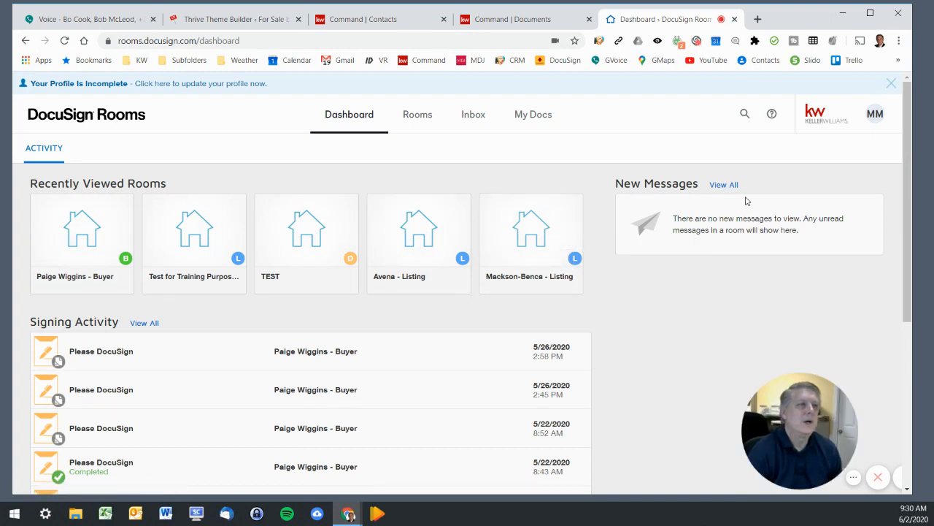
{"action": "left_click", "coordinate": [880, 117]}
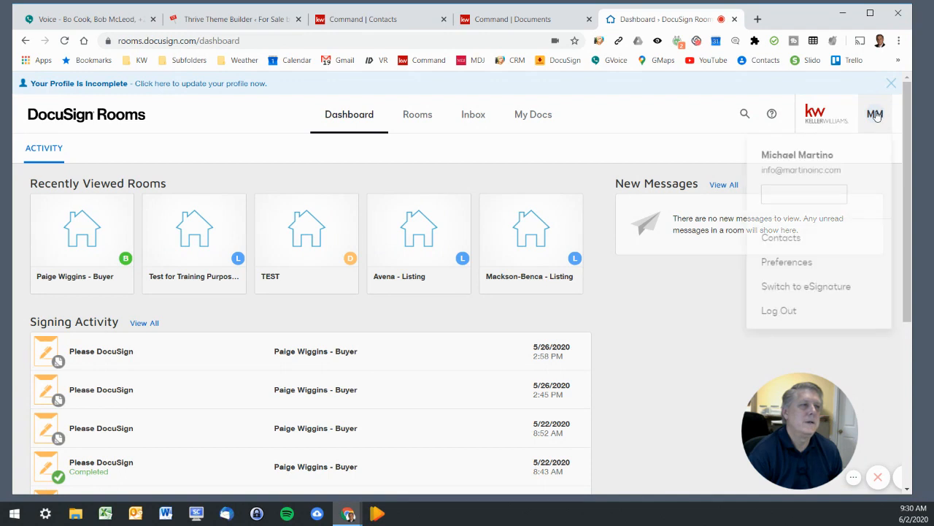
{"action": "left_click", "coordinate": [777, 312]}
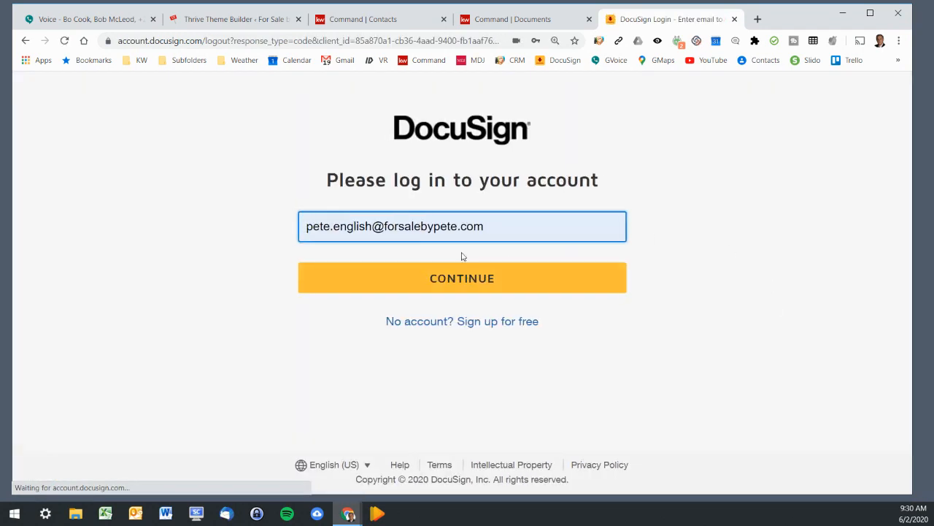
{"action": "left_click", "coordinate": [461, 283]}
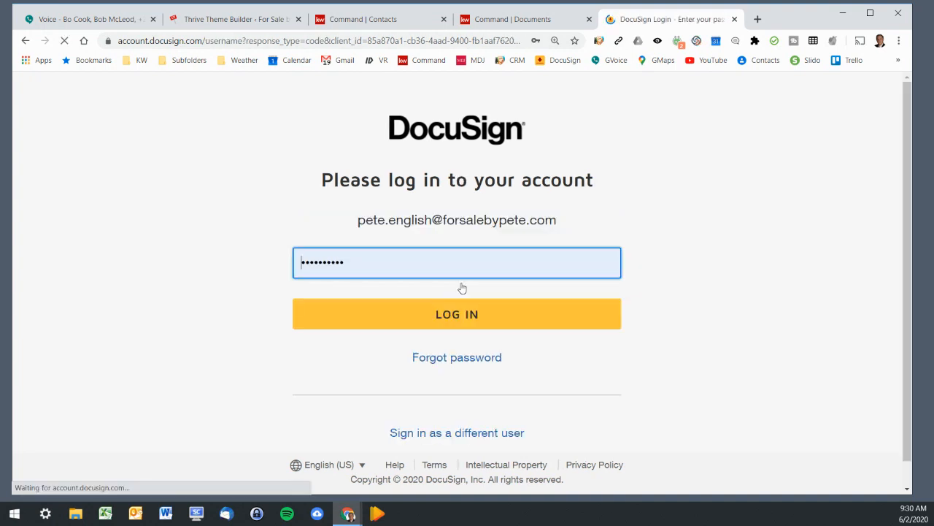
{"action": "left_click", "coordinate": [456, 314]}
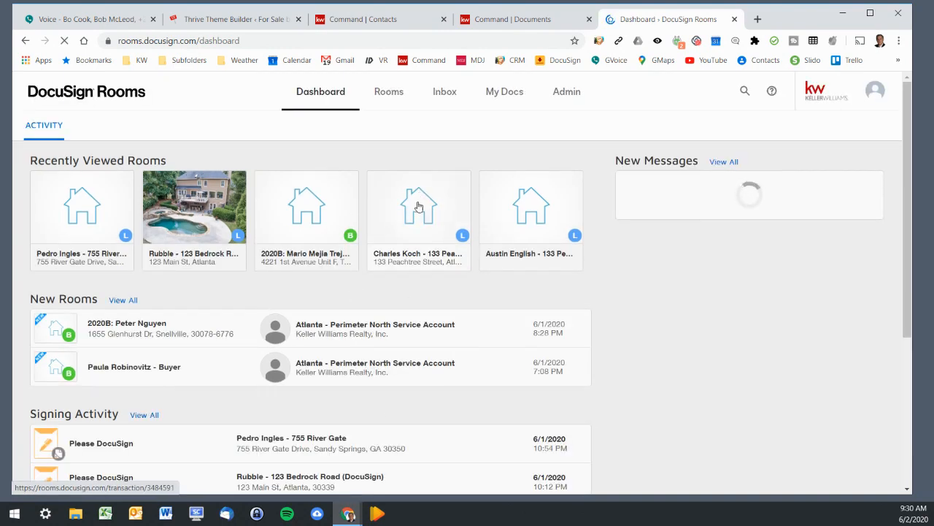
Step: Open the seller's listing room from the recently viewed rooms and display its documents as a list
{"action": "left_click", "coordinate": [419, 202]}
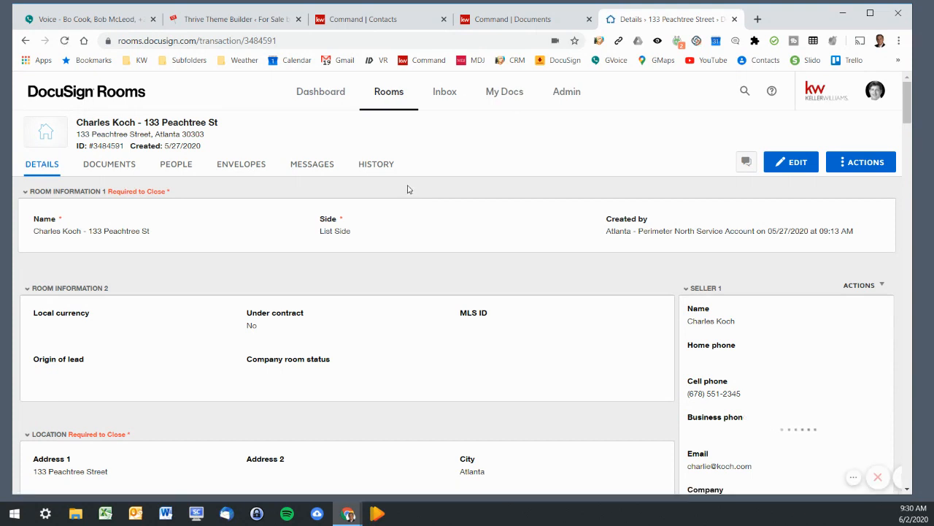
{"action": "left_click", "coordinate": [443, 19]}
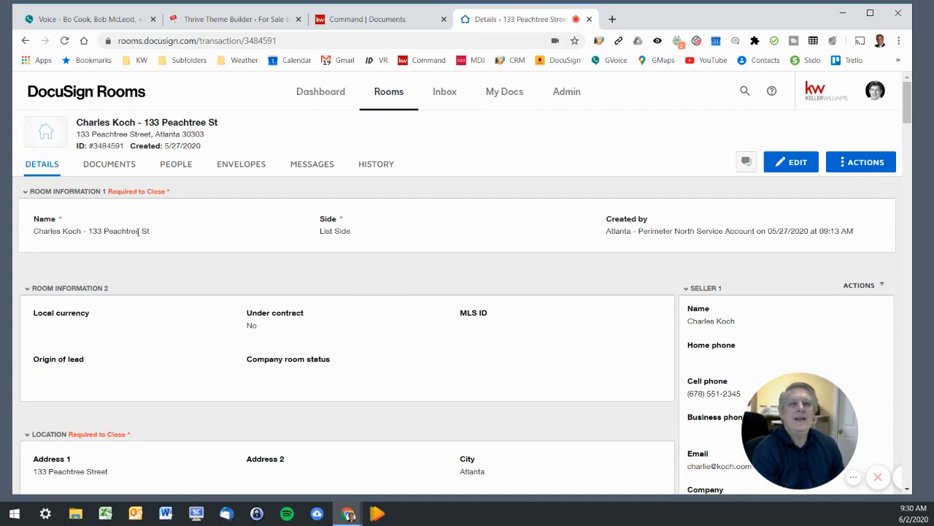
{"action": "left_click", "coordinate": [125, 168]}
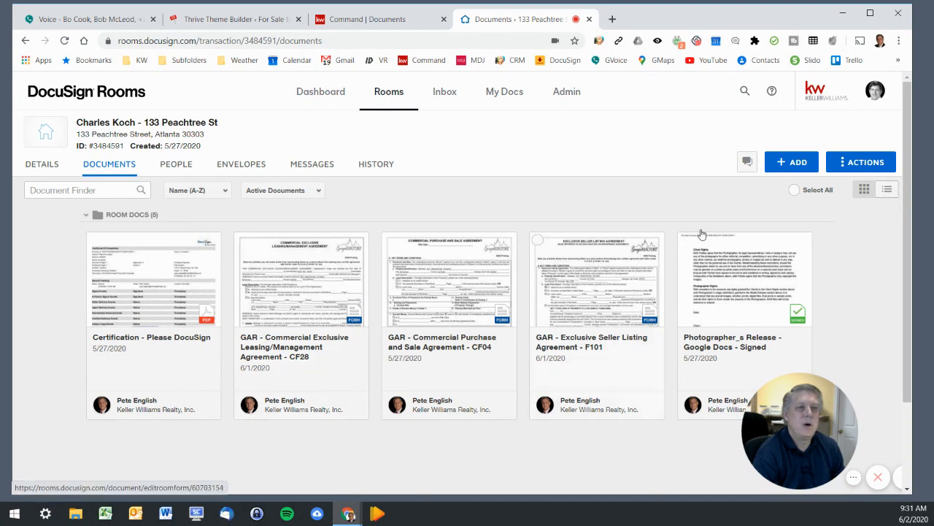
{"action": "left_click", "coordinate": [888, 190]}
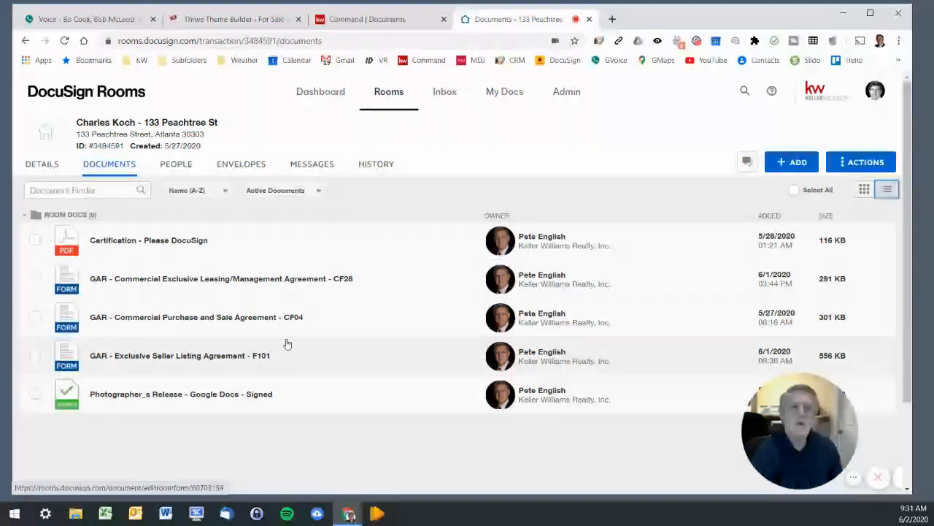
Step: Start adding DocuSign forms to the room, choosing DocuSign Forms Group and the group 2-LISTING FORMS & DISCLOSURES
{"action": "left_click", "coordinate": [798, 162]}
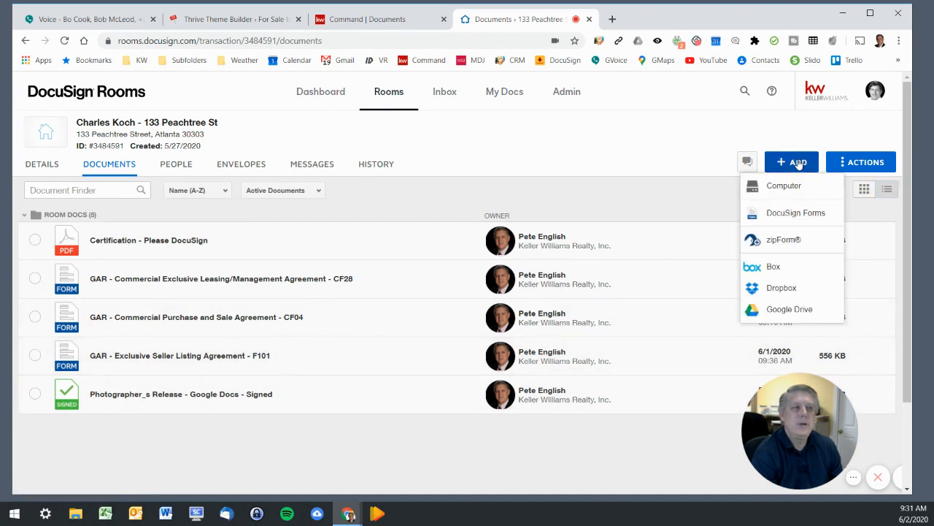
{"action": "left_click", "coordinate": [809, 213]}
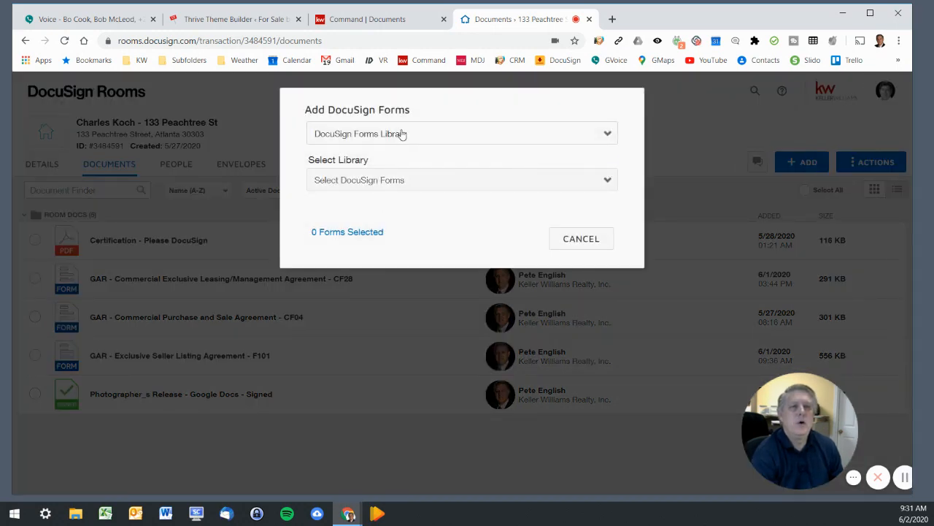
{"action": "left_click", "coordinate": [401, 134]}
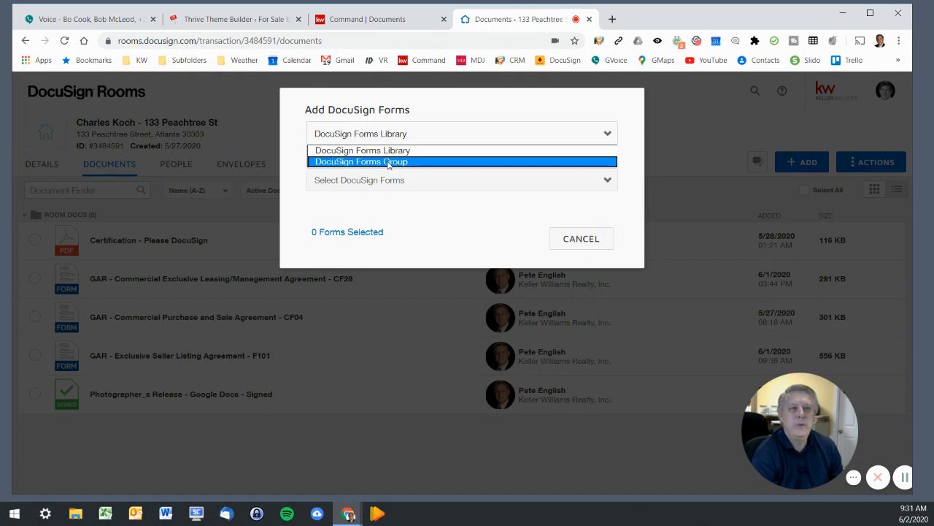
{"action": "left_click", "coordinate": [389, 162]}
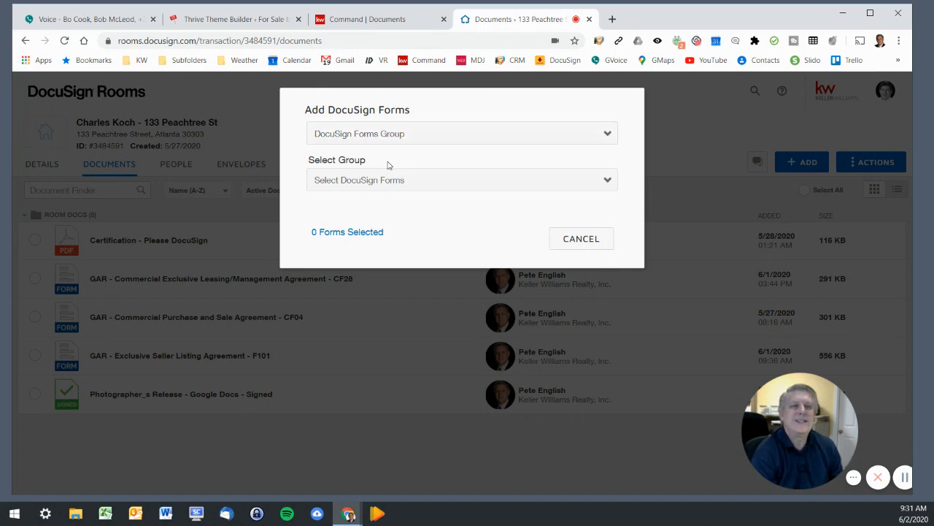
{"action": "left_click", "coordinate": [392, 182]}
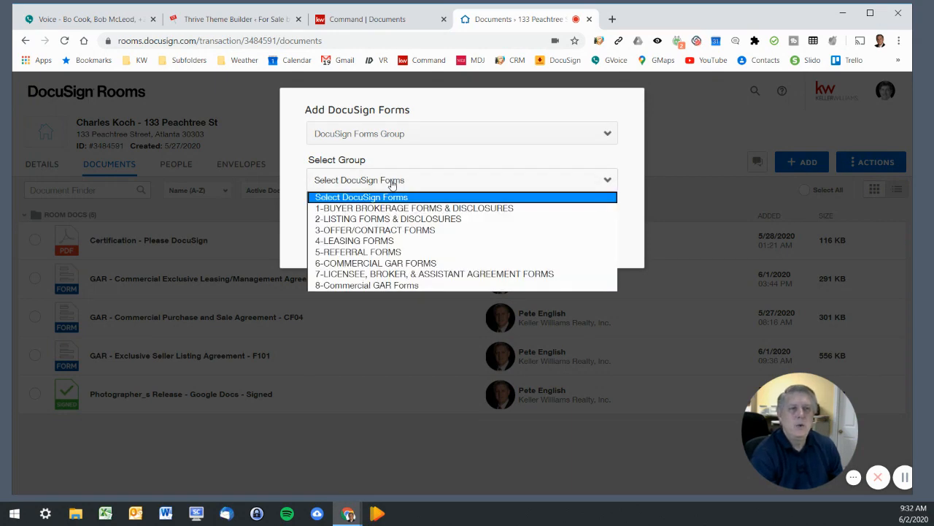
{"action": "left_click", "coordinate": [382, 220]}
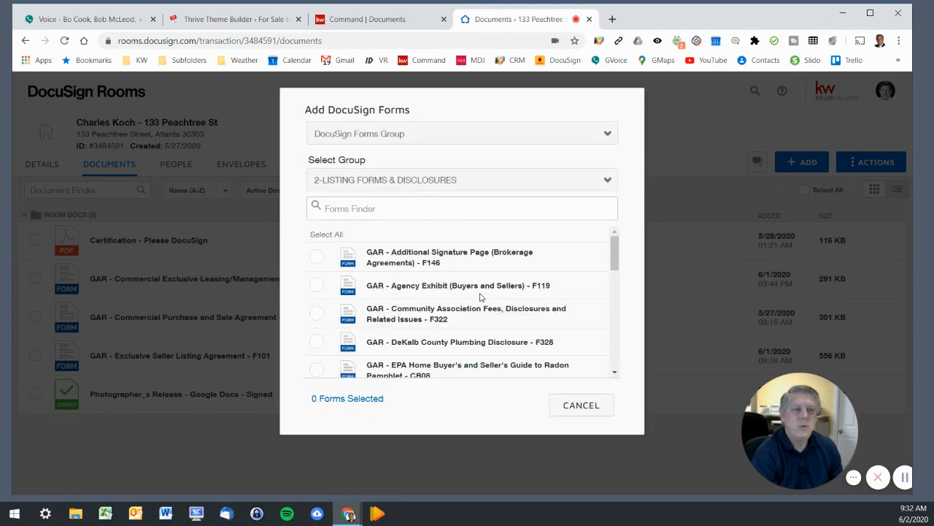
Step: Find form 301 in the group and add GAR - Seller's Property Disclosure Statement Exhibit - F301 to the room
{"action": "scroll", "coordinate": [485, 299], "scroll_direction": "down", "scroll_amount": 1}
{"action": "scroll", "coordinate": [486, 294], "scroll_direction": "down", "scroll_amount": 1}
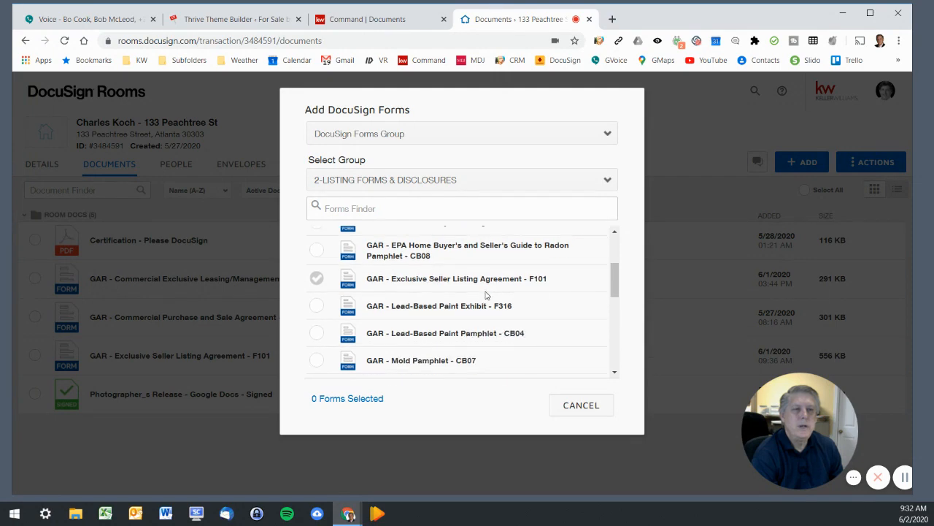
{"action": "scroll", "coordinate": [486, 291], "scroll_direction": "down", "scroll_amount": 1}
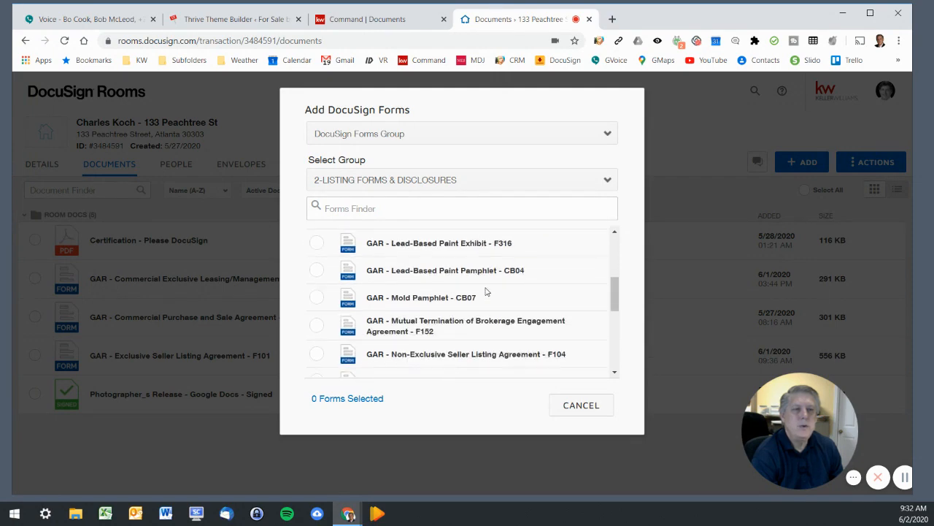
{"action": "scroll", "coordinate": [487, 292], "scroll_direction": "down", "scroll_amount": 1}
{"action": "left_click", "coordinate": [363, 209]}
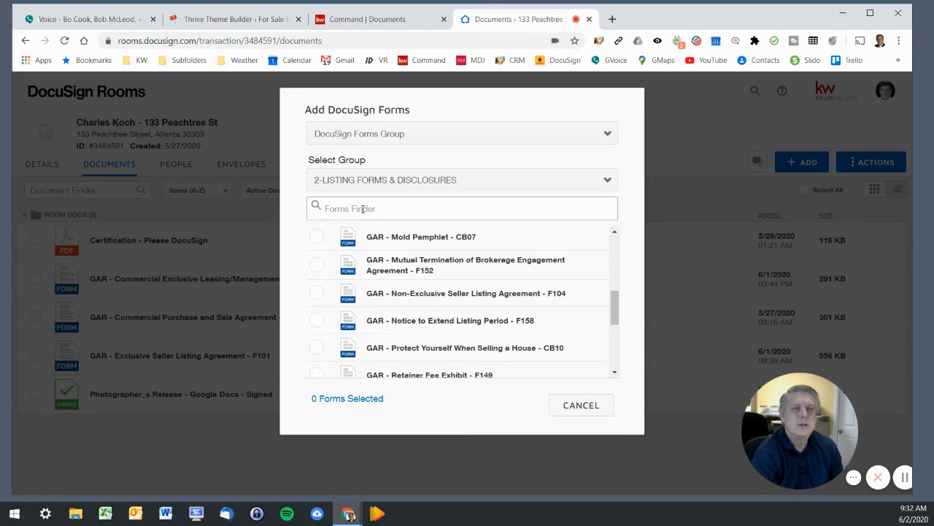
{"action": "type", "text": "301"}
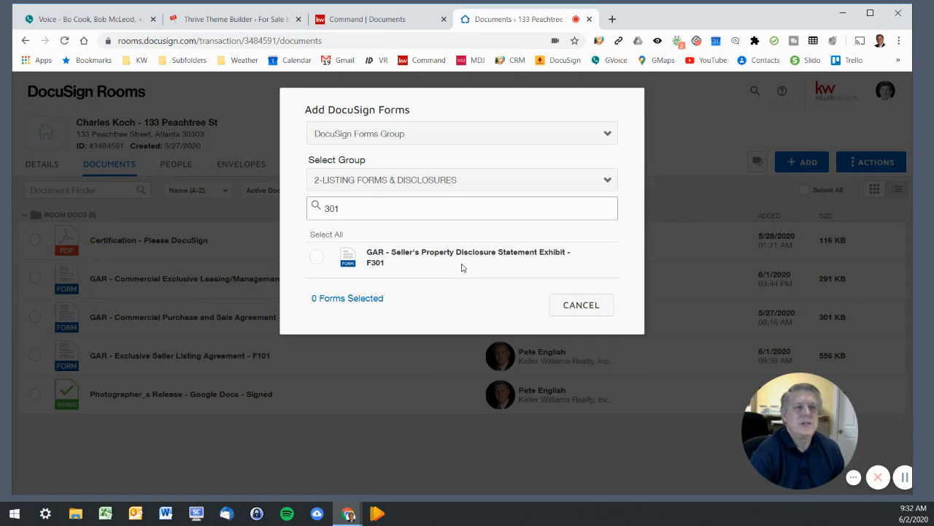
{"action": "left_click", "coordinate": [316, 257]}
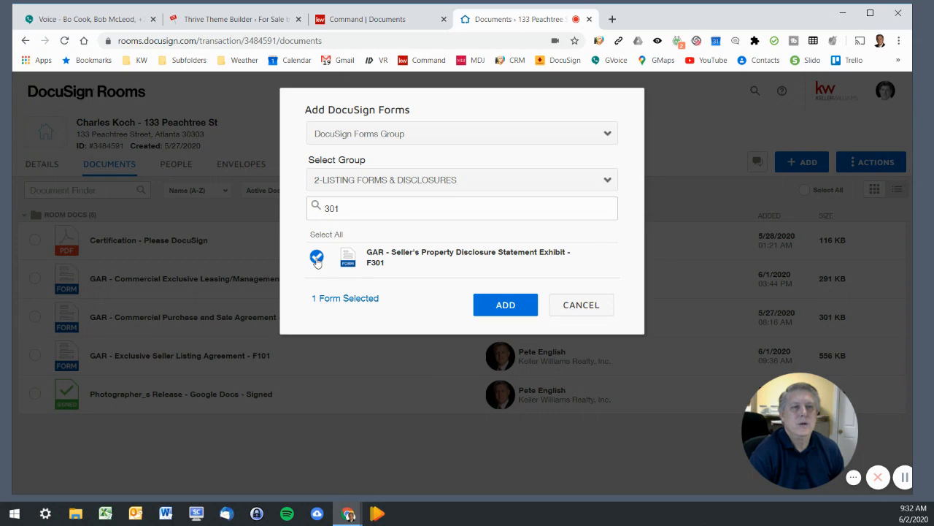
{"action": "left_click", "coordinate": [501, 307]}
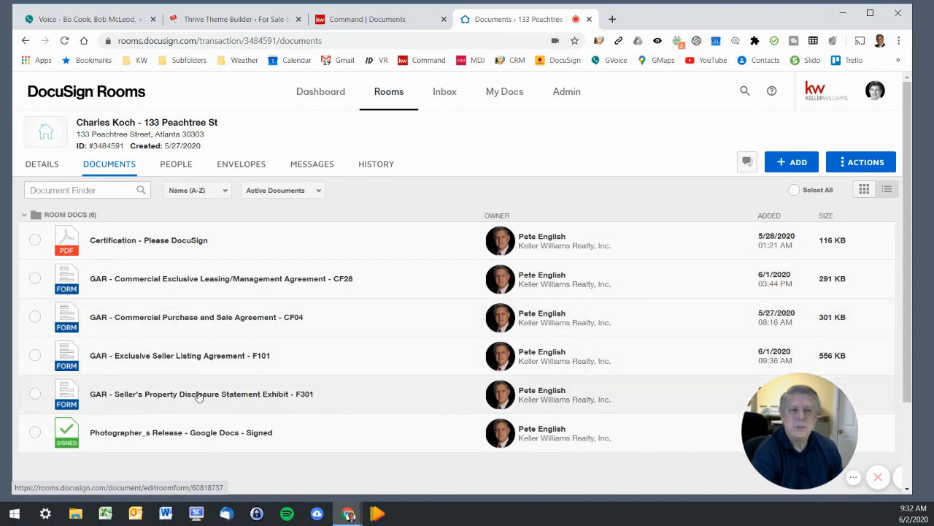
Step: Open the Seller's Property Disclosure Statement form F301 and enter A as its exhibit letter
{"action": "left_click", "coordinate": [155, 394]}
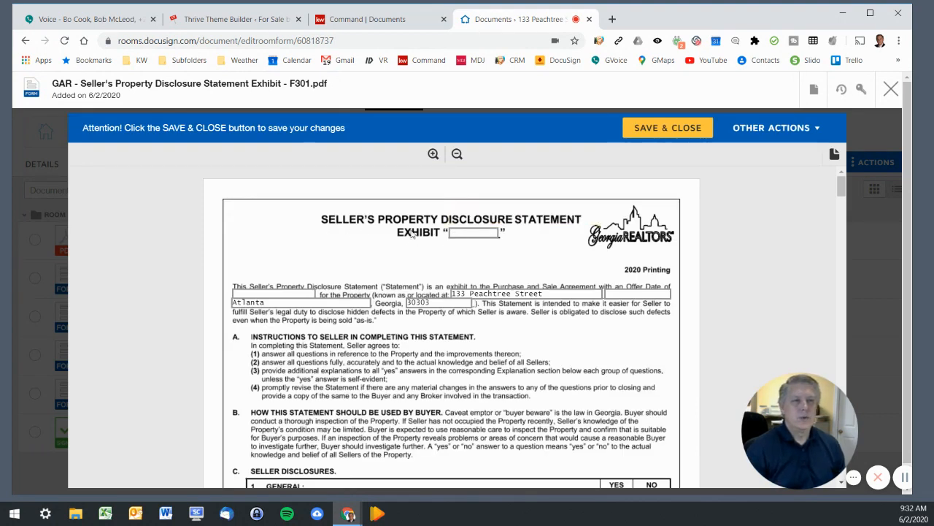
{"action": "left_click", "coordinate": [468, 233]}
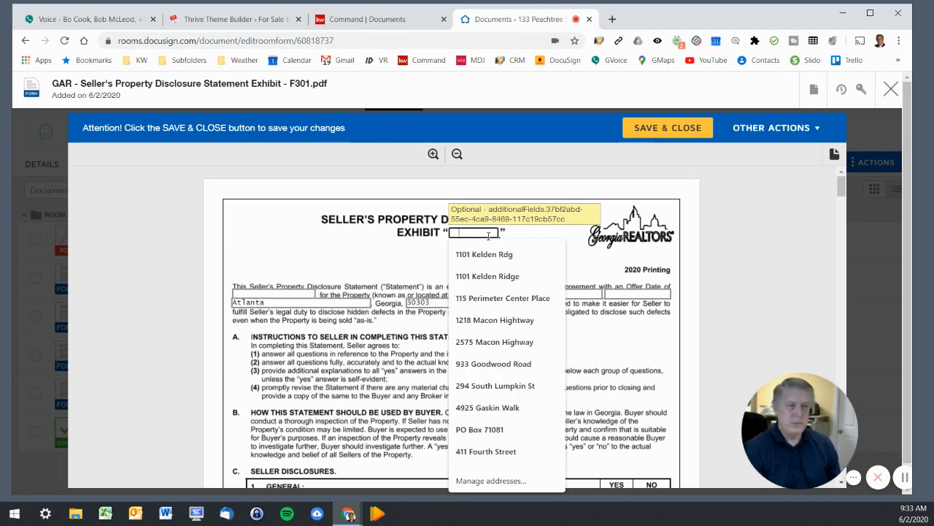
{"action": "type", "text": "A"}
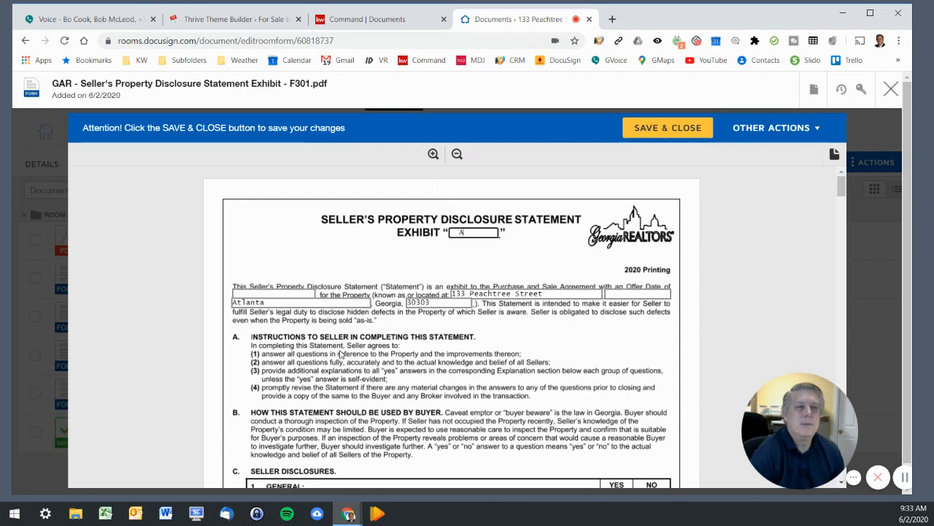
Step: Review form F301 from its general disclosure questions through the fixtures checklist and the buyer and seller signature fields
{"action": "scroll", "coordinate": [339, 355], "scroll_direction": "down", "scroll_amount": 3}
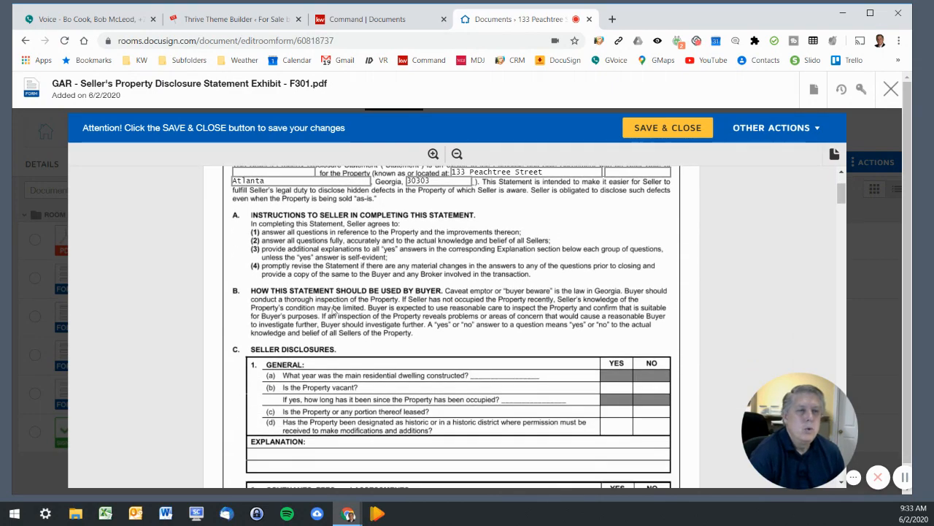
{"action": "scroll", "coordinate": [332, 312], "scroll_direction": "down", "scroll_amount": 3}
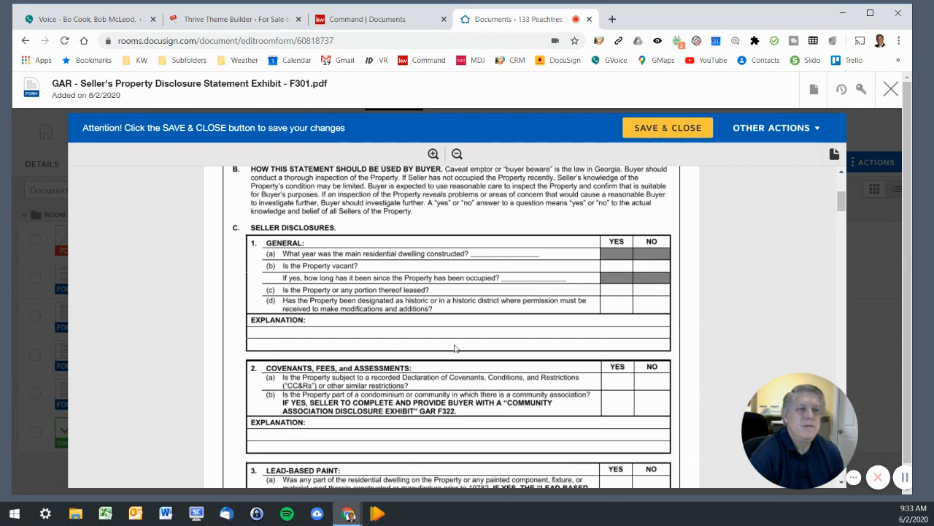
{"action": "scroll", "coordinate": [446, 328], "scroll_direction": "down", "scroll_amount": 3}
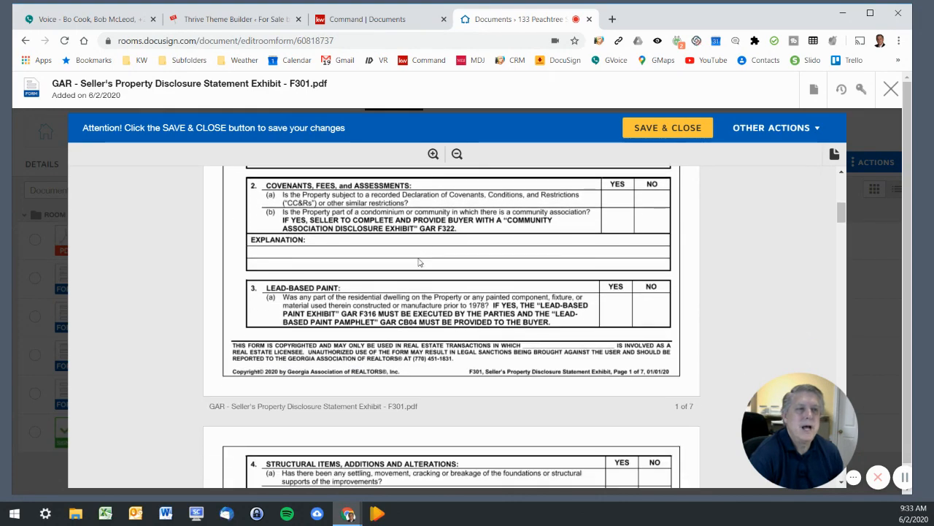
{"action": "scroll", "coordinate": [420, 303], "scroll_direction": "up", "scroll_amount": 2}
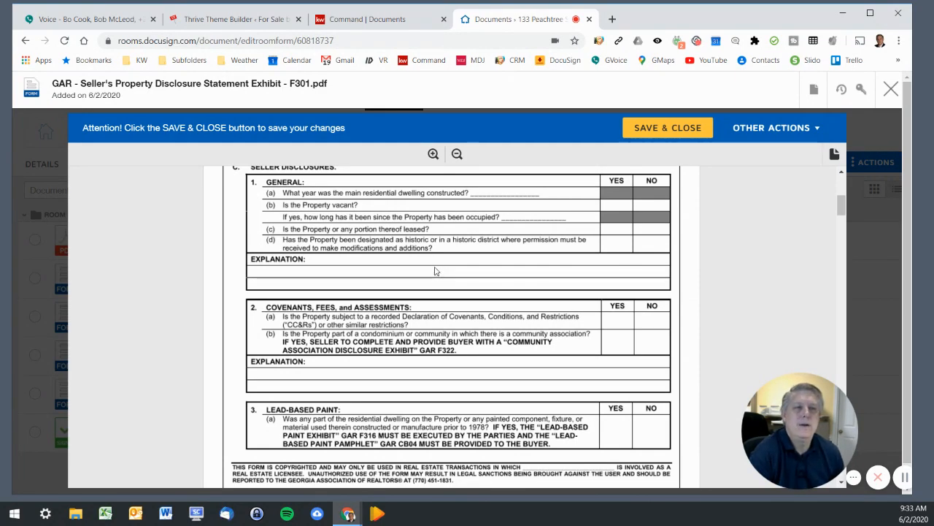
{"action": "scroll", "coordinate": [434, 268], "scroll_direction": "down", "scroll_amount": 5}
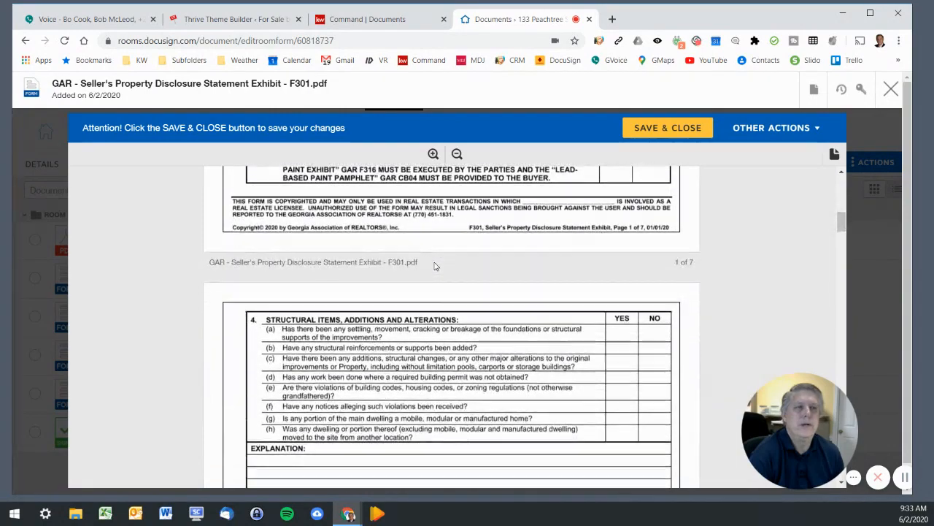
{"action": "scroll", "coordinate": [435, 267], "scroll_direction": "down", "scroll_amount": 6}
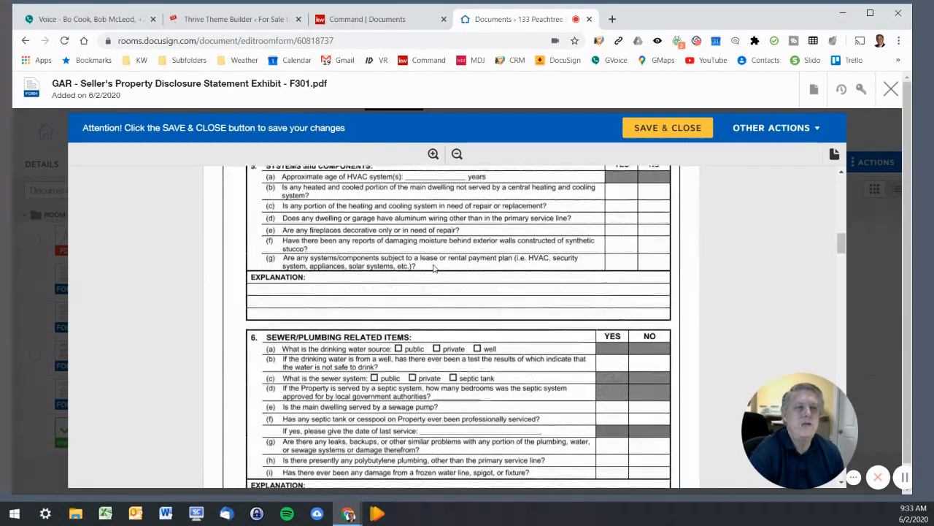
{"action": "scroll", "coordinate": [434, 267], "scroll_direction": "down", "scroll_amount": 6}
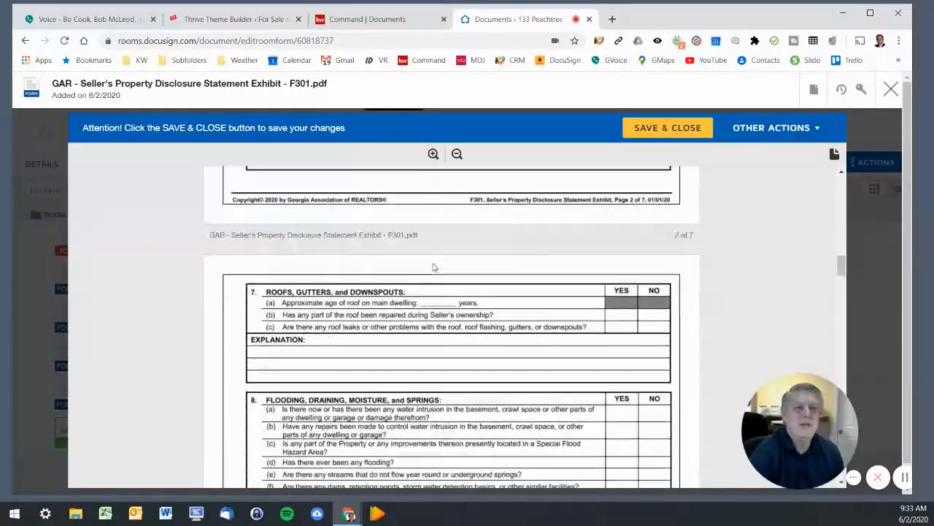
{"action": "scroll", "coordinate": [434, 265], "scroll_direction": "down", "scroll_amount": 6}
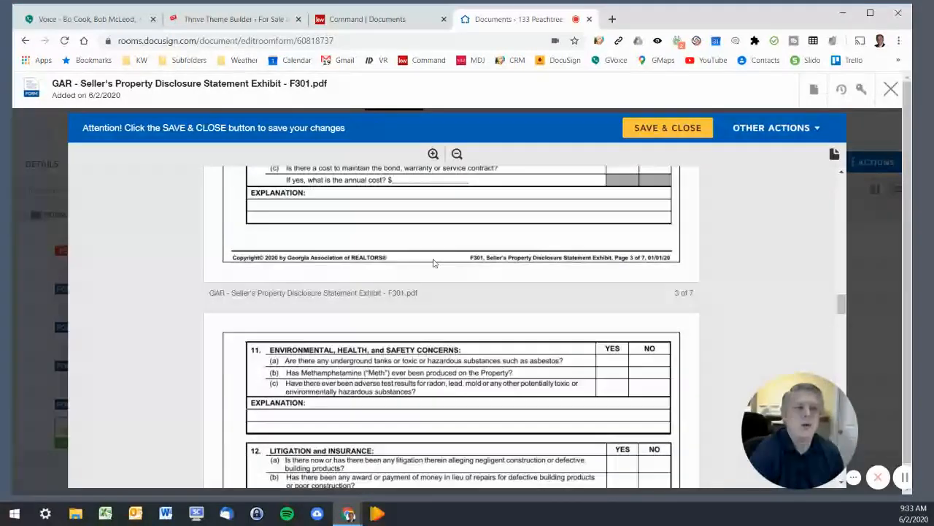
{"action": "scroll", "coordinate": [435, 266], "scroll_direction": "down", "scroll_amount": 6}
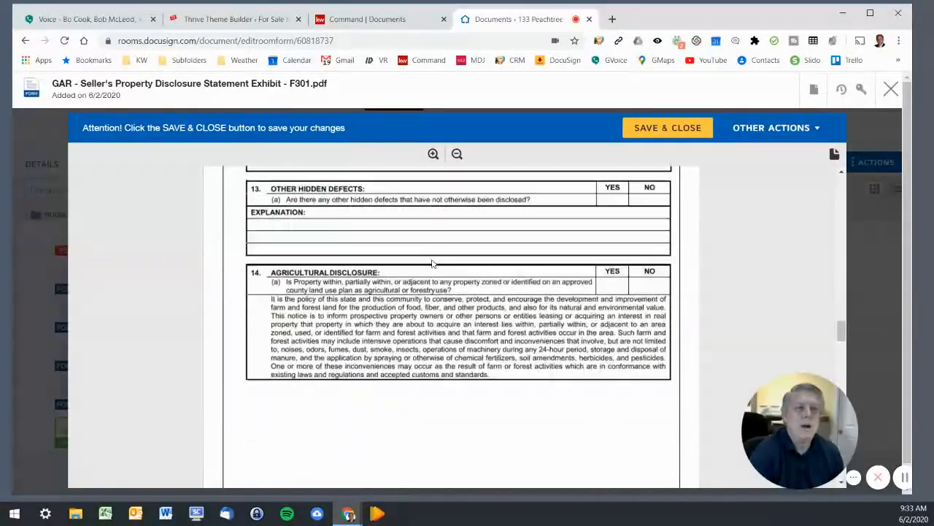
{"action": "scroll", "coordinate": [433, 261], "scroll_direction": "down", "scroll_amount": 6}
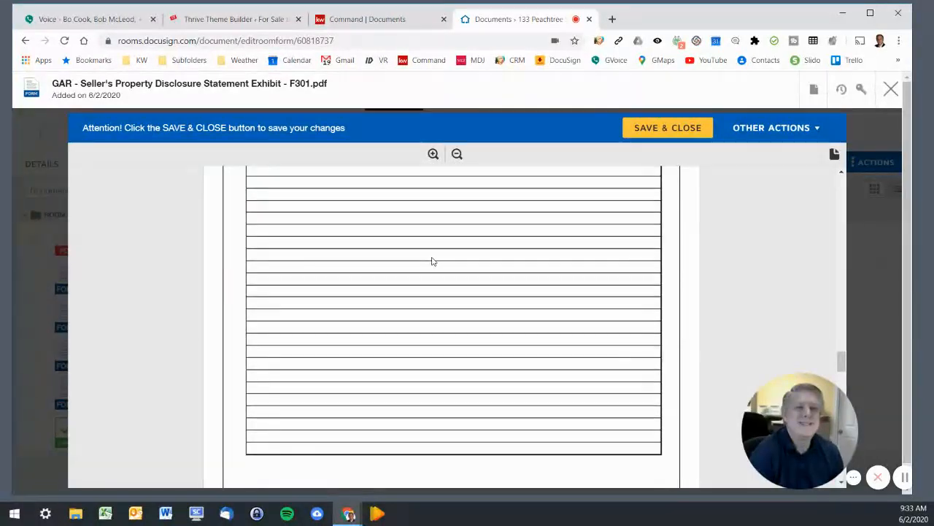
{"action": "scroll", "coordinate": [431, 262], "scroll_direction": "down", "scroll_amount": 6}
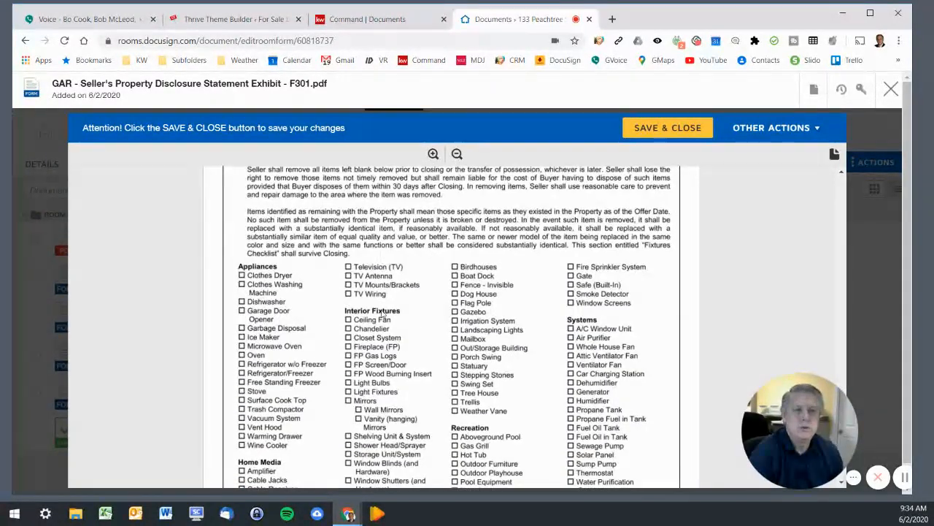
{"action": "scroll", "coordinate": [381, 315], "scroll_direction": "down", "scroll_amount": 1}
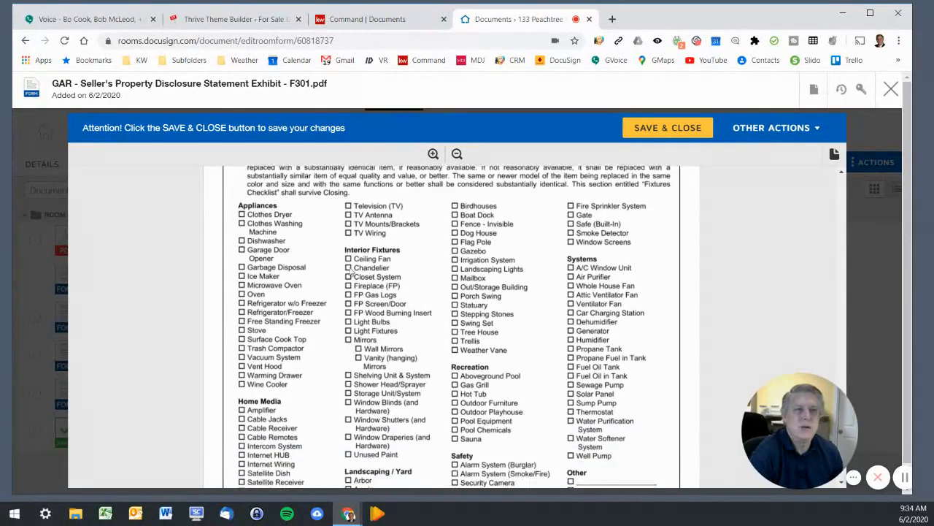
{"action": "scroll", "coordinate": [366, 299], "scroll_direction": "down", "scroll_amount": 4}
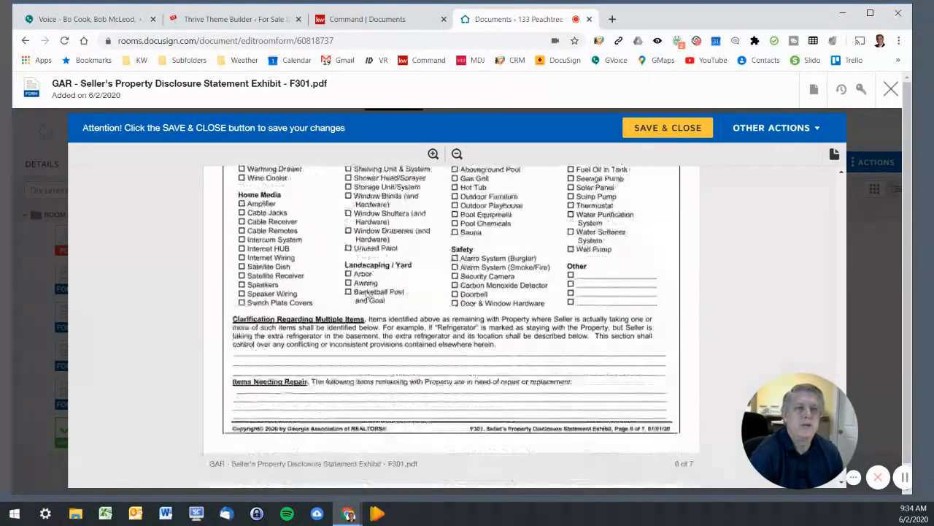
{"action": "scroll", "coordinate": [389, 253], "scroll_direction": "down", "scroll_amount": 6}
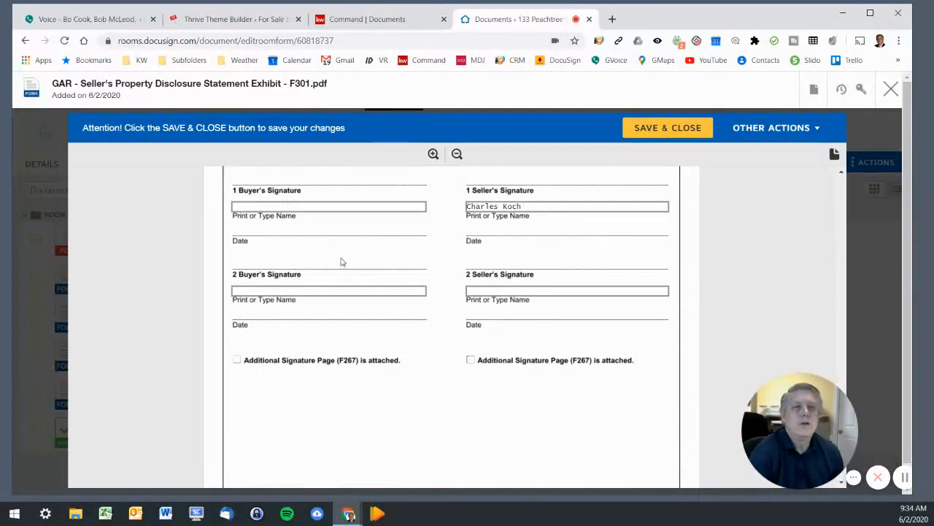
{"action": "scroll", "coordinate": [343, 262], "scroll_direction": "up", "scroll_amount": 1}
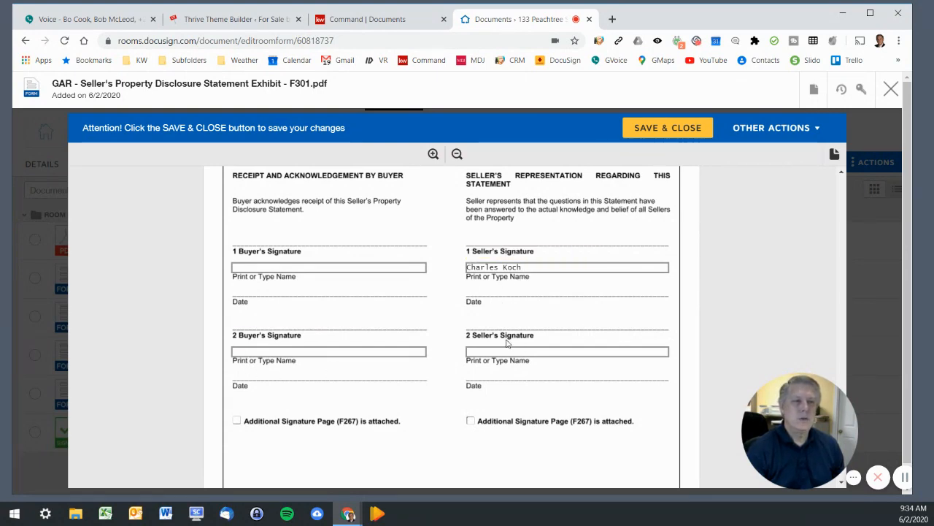
Step: Save and close the Seller's Property Disclosure Statement form from the end of its final page
{"action": "scroll", "coordinate": [442, 309], "scroll_direction": "down", "scroll_amount": 5}
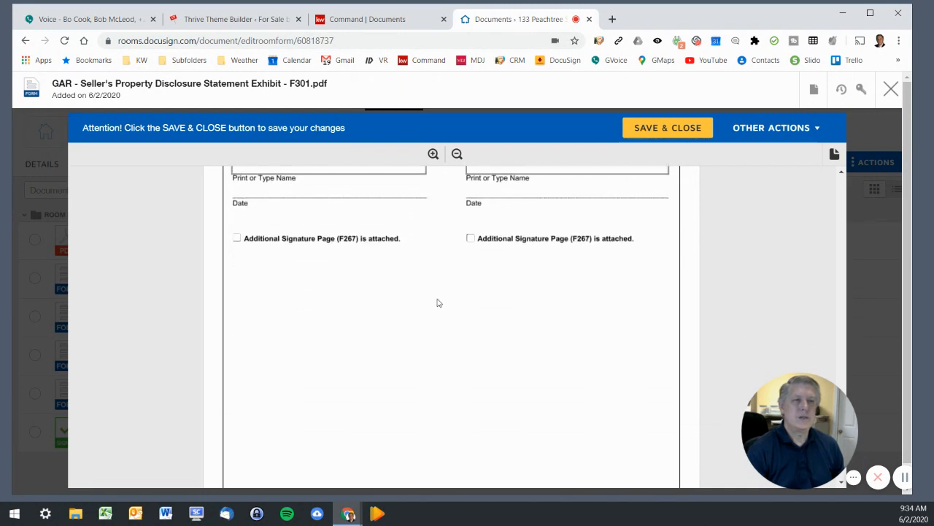
{"action": "scroll", "coordinate": [438, 302], "scroll_direction": "down", "scroll_amount": 5}
{"action": "scroll", "coordinate": [439, 306], "scroll_direction": "down", "scroll_amount": 1}
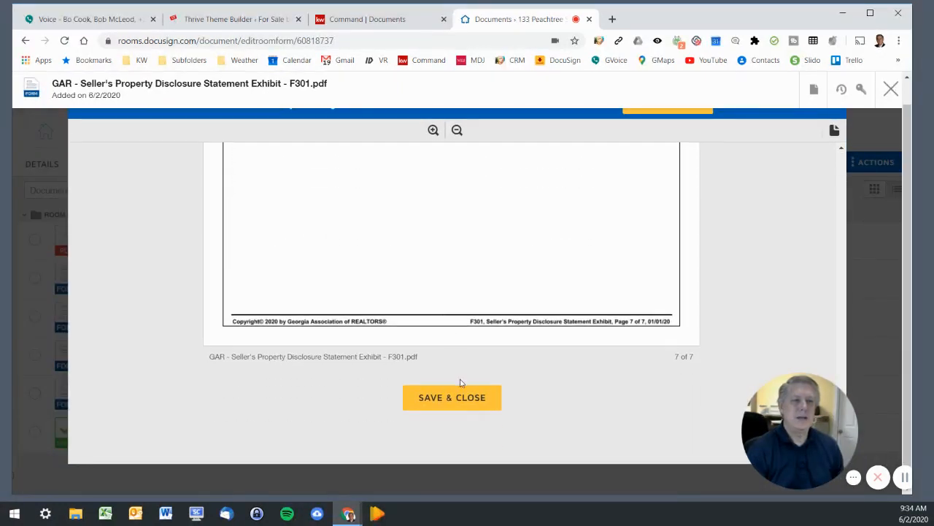
{"action": "left_click", "coordinate": [437, 400]}
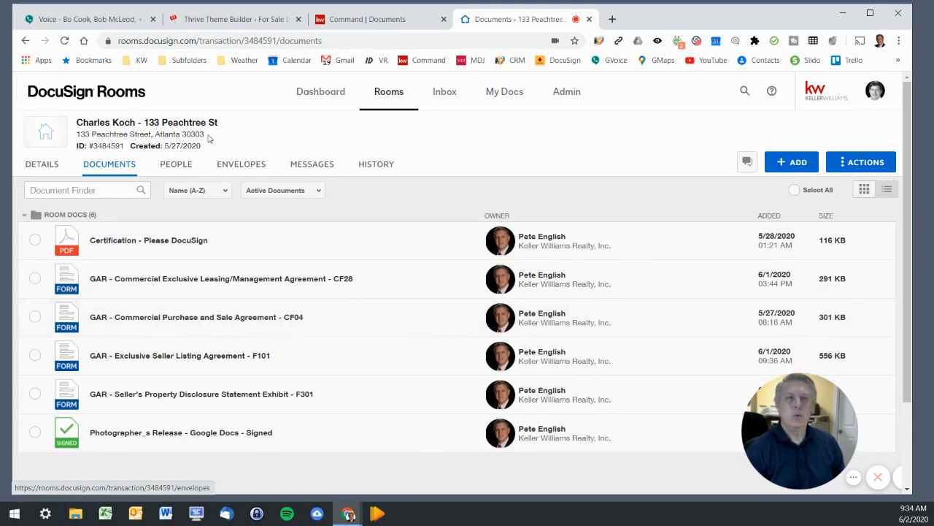
Step: Create a new envelope in the listing's room and name it Prop Disclosure Doc
{"action": "left_click_drag", "start_coordinate": [78, 121], "coordinate": [218, 115]}
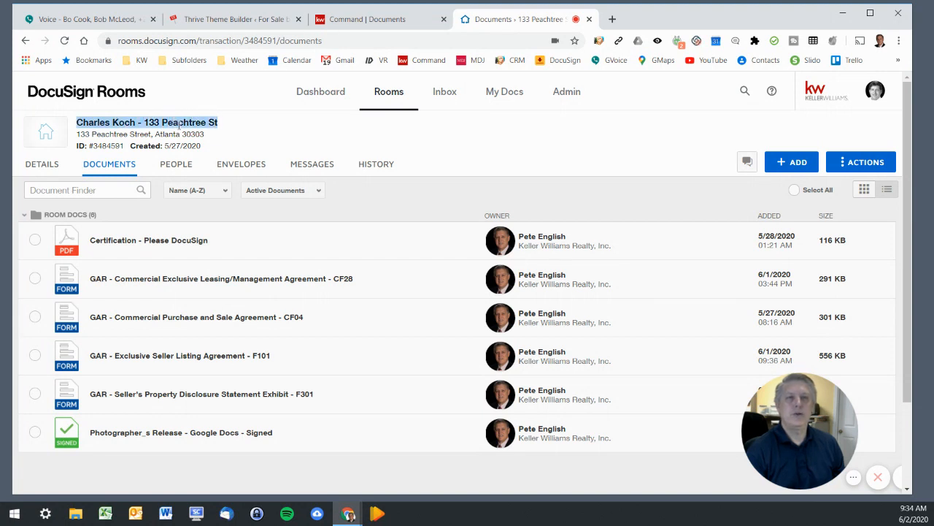
{"action": "left_click", "coordinate": [247, 168]}
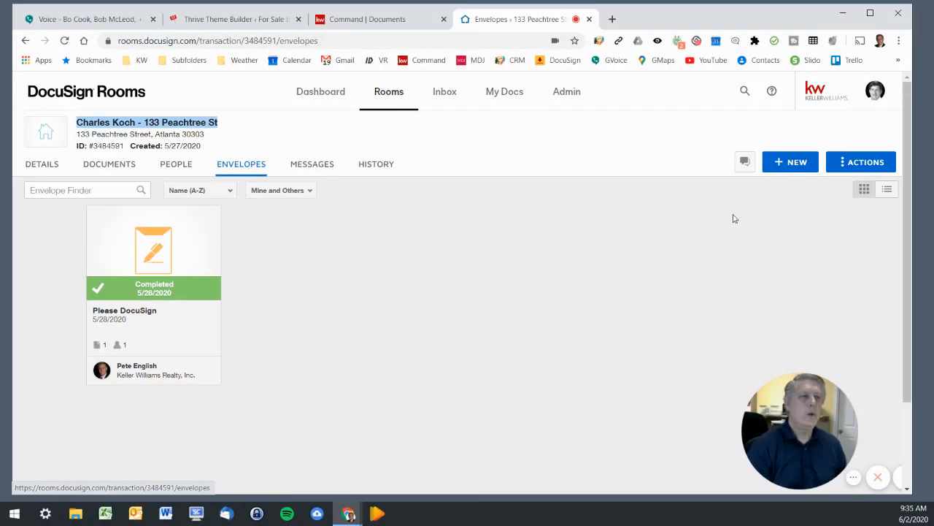
{"action": "left_click", "coordinate": [788, 164]}
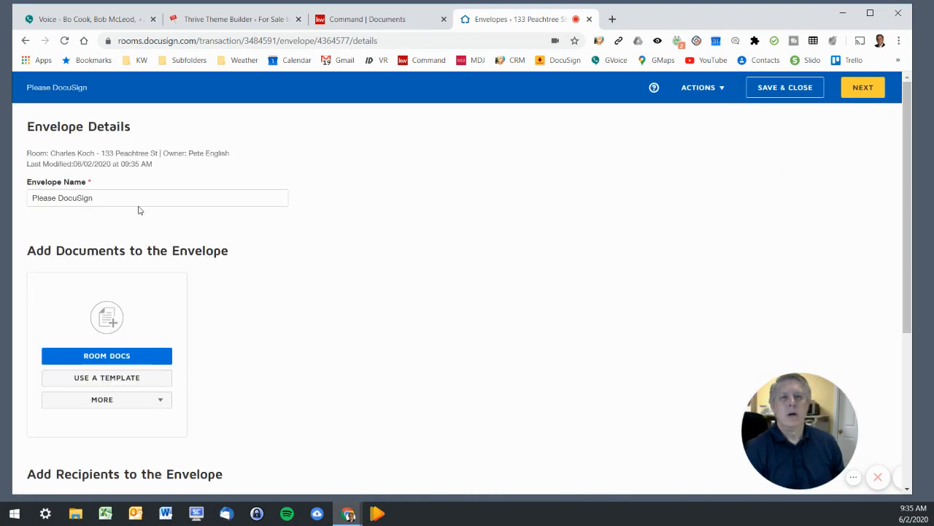
{"action": "triple_click", "coordinate": [106, 197]}
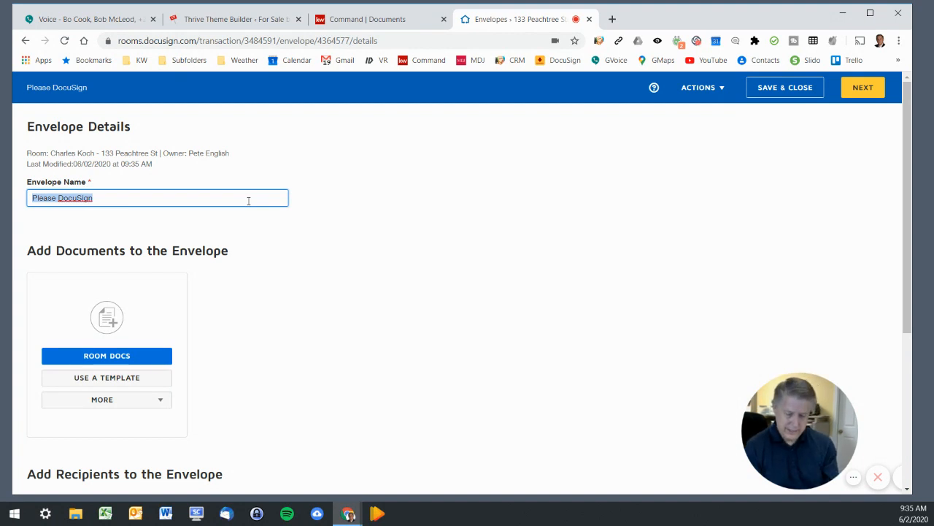
{"action": "type", "text": "Prop Disc"}
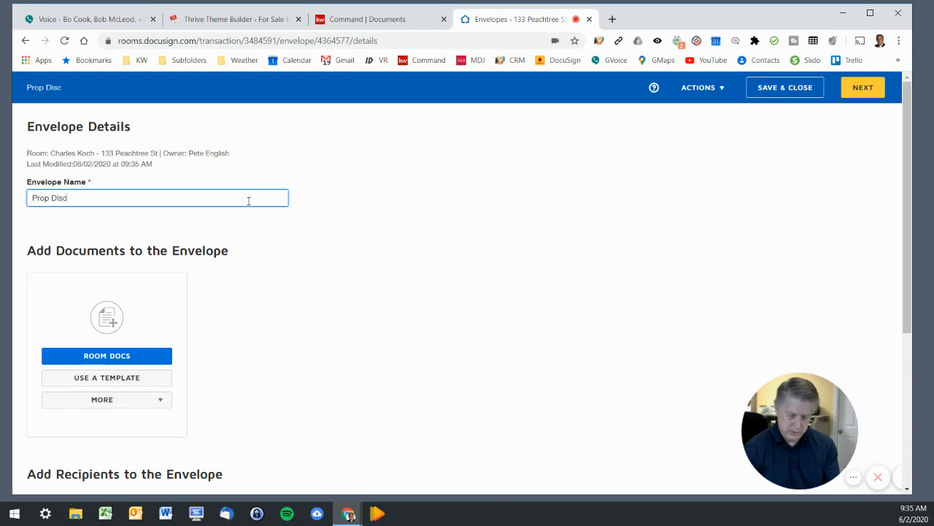
{"action": "type", "text": "losure Doc"}
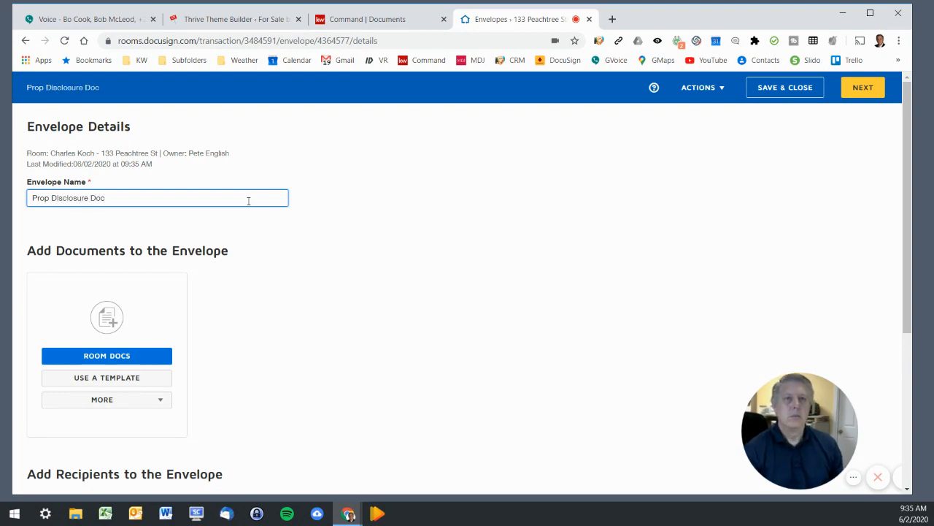
Step: Add GAR - Seller's Property Disclosure Statement Exhibit - F301 from the room's documents to the envelope
{"action": "scroll", "coordinate": [263, 258], "scroll_direction": "down", "scroll_amount": 1}
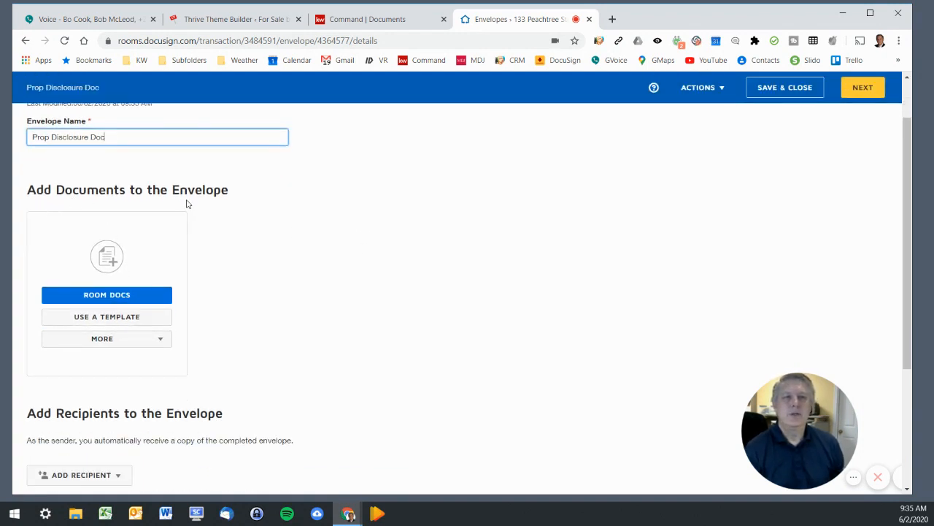
{"action": "scroll", "coordinate": [219, 270], "scroll_direction": "down", "scroll_amount": 1}
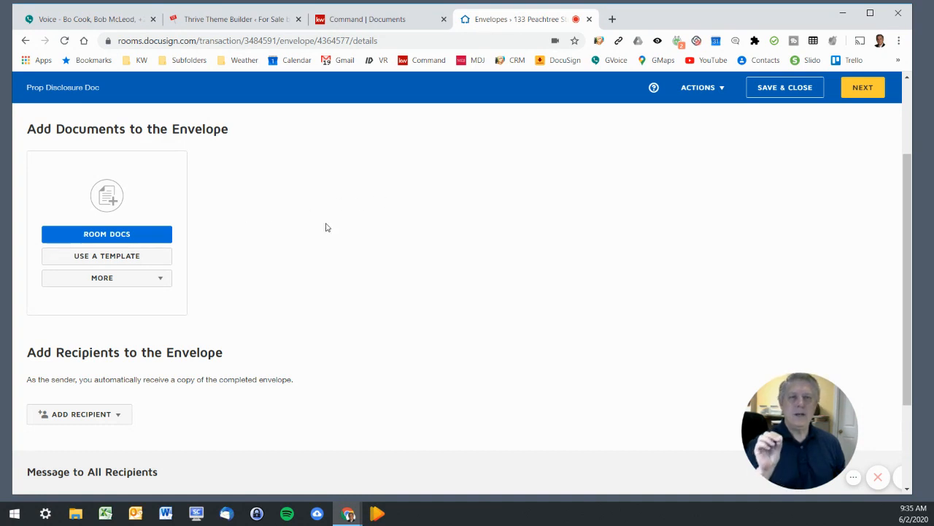
{"action": "left_click", "coordinate": [109, 234]}
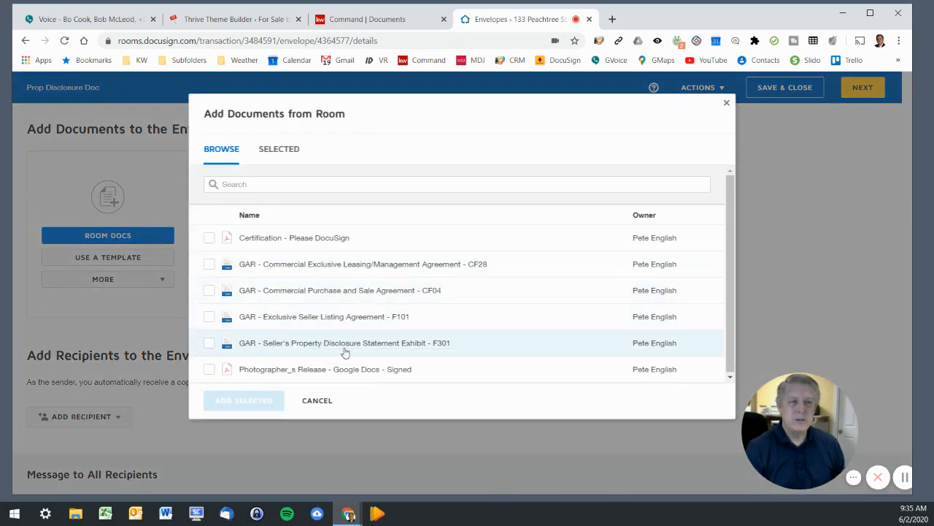
{"action": "left_click", "coordinate": [209, 343]}
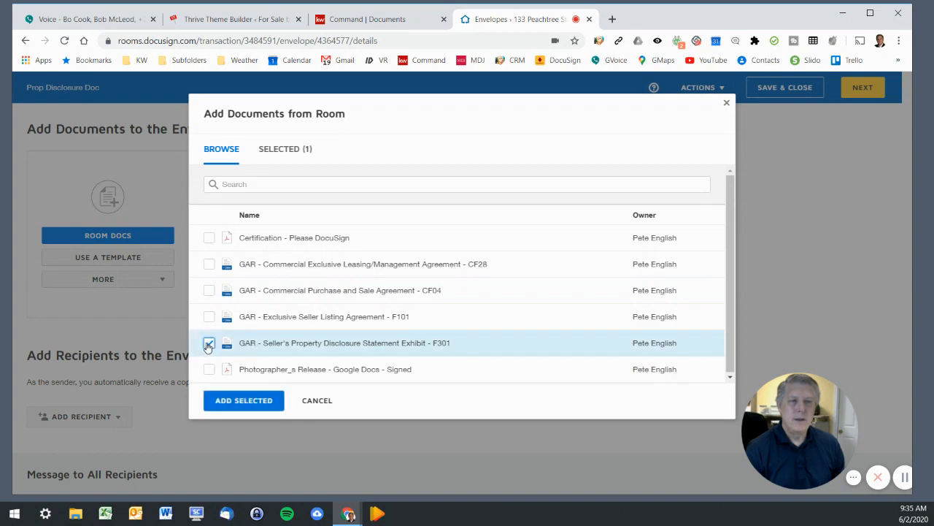
{"action": "left_click", "coordinate": [234, 403]}
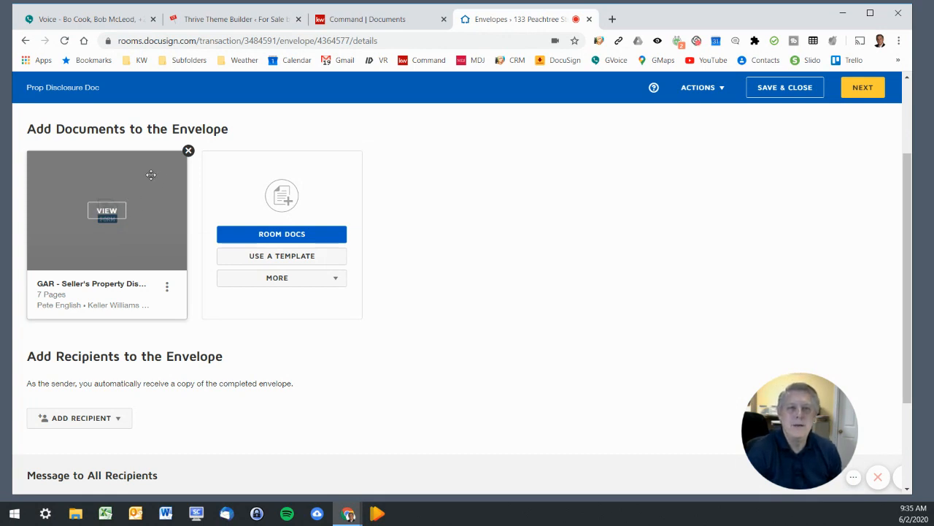
{"action": "scroll", "coordinate": [157, 183], "scroll_direction": "down", "scroll_amount": 1}
{"action": "scroll", "coordinate": [144, 212], "scroll_direction": "up", "scroll_amount": 2}
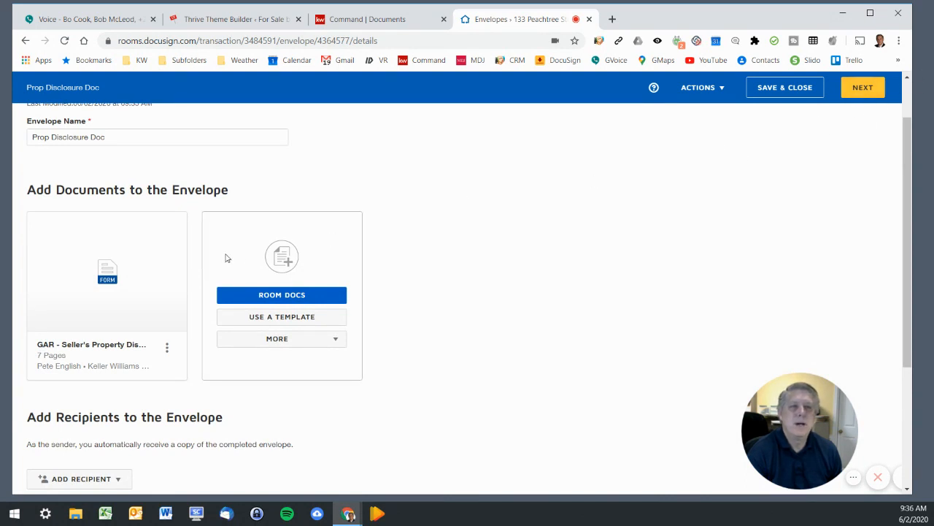
Step: Add the pre-tagged Seller One role to the envelope's recipients, assigning it to the listing agent's KW e-mail contact
{"action": "scroll", "coordinate": [170, 273], "scroll_direction": "down", "scroll_amount": 1}
{"action": "scroll", "coordinate": [171, 272], "scroll_direction": "down", "scroll_amount": 1}
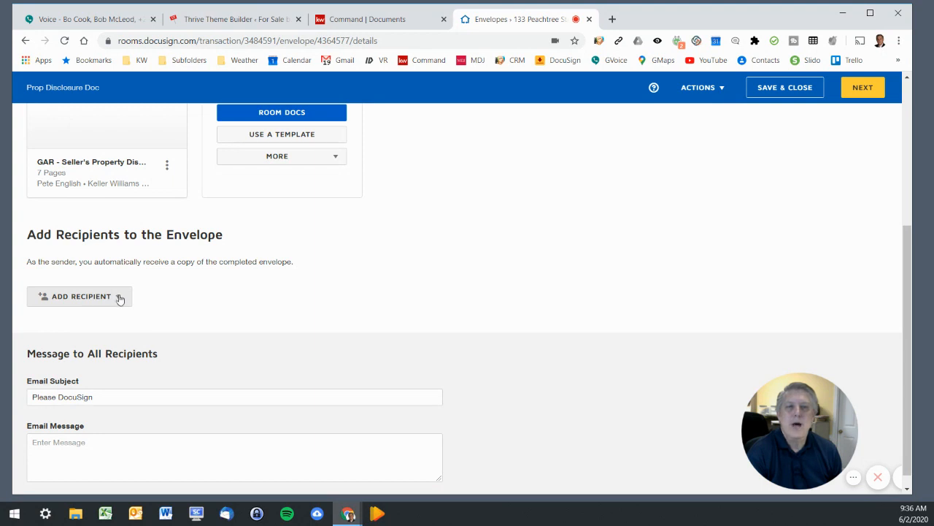
{"action": "left_click", "coordinate": [118, 299]}
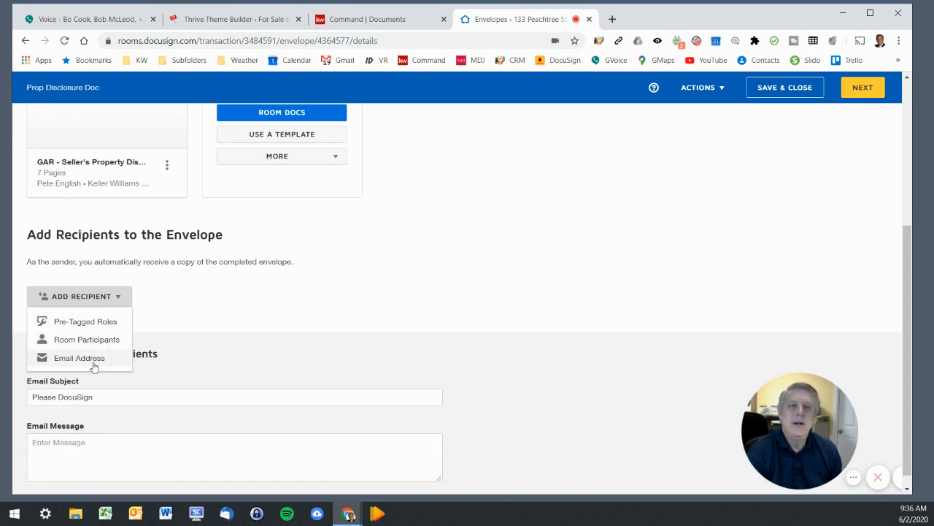
{"action": "left_click", "coordinate": [97, 324]}
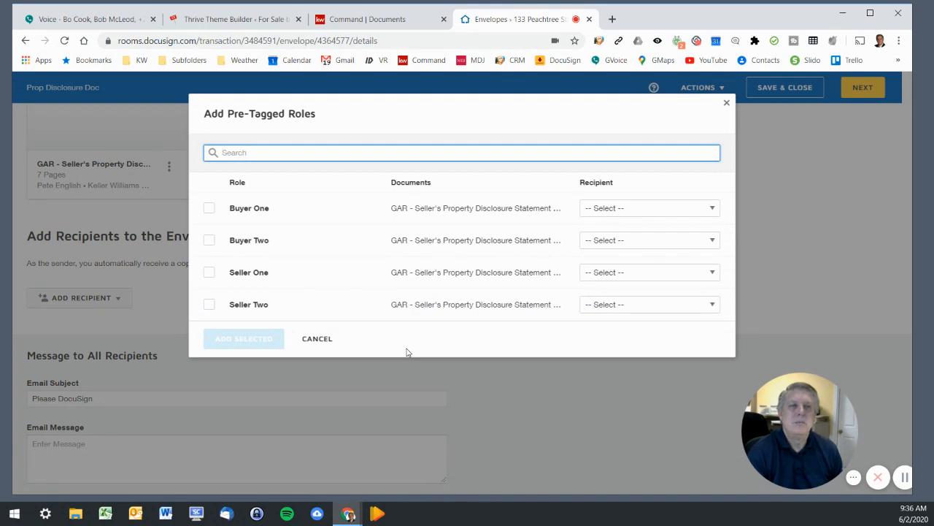
{"action": "left_click", "coordinate": [209, 273]}
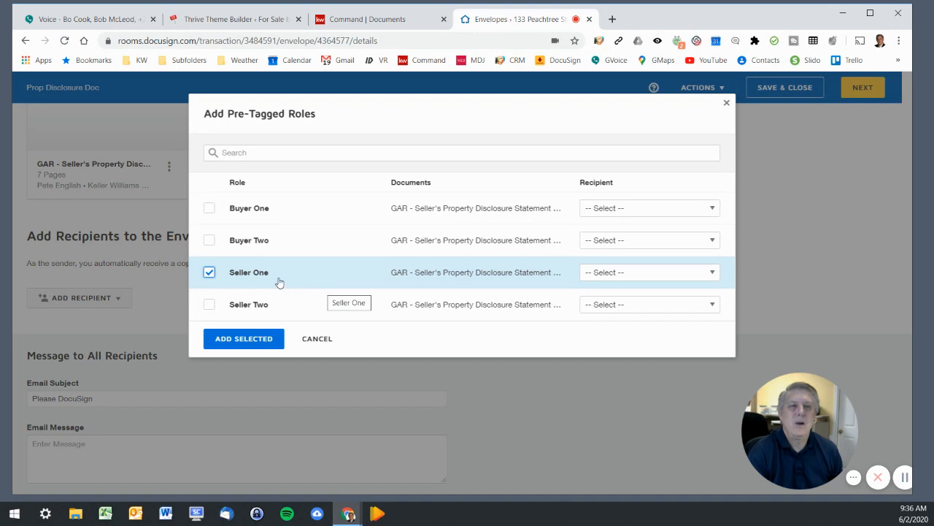
{"action": "left_click", "coordinate": [605, 273]}
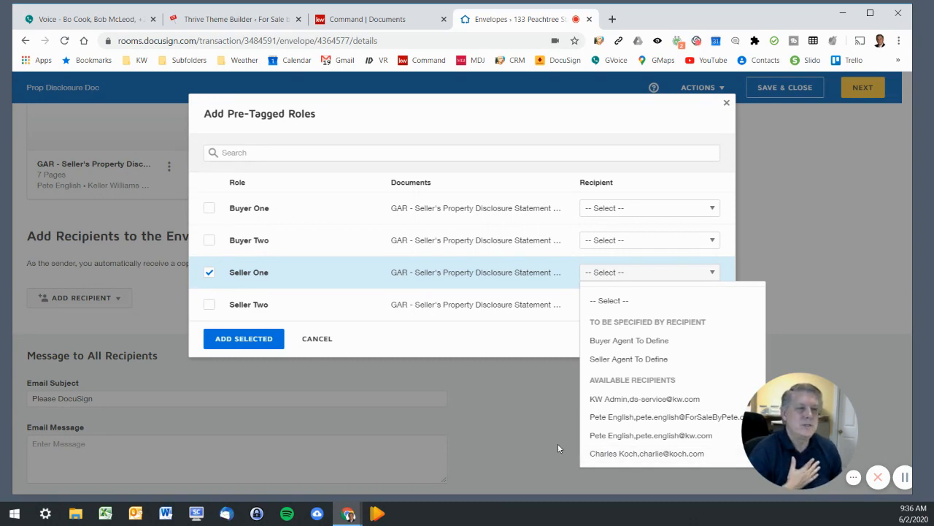
{"action": "left_click", "coordinate": [621, 436]}
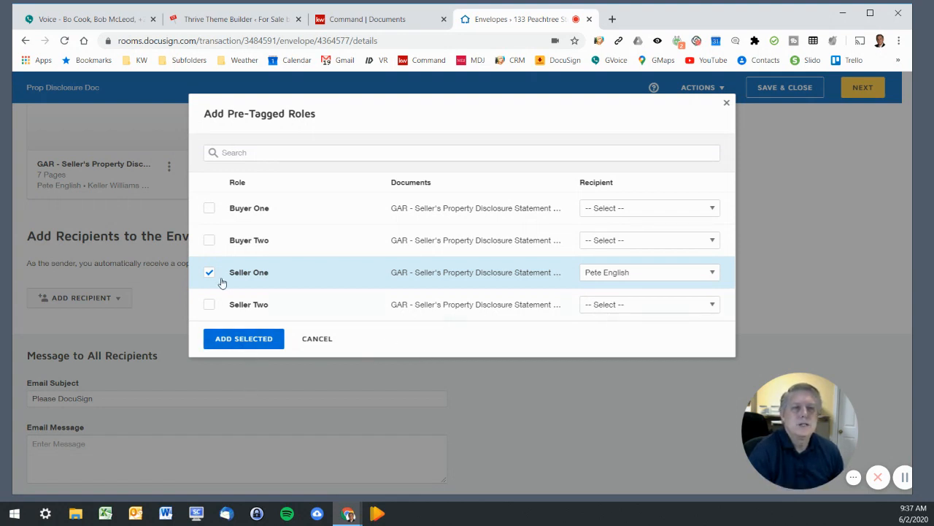
{"action": "left_click", "coordinate": [235, 339]}
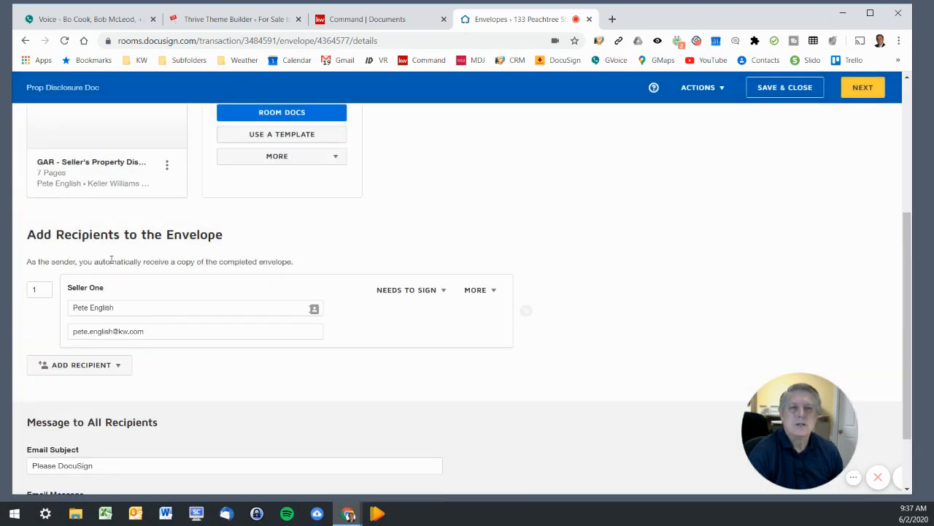
Step: Set the envelope's email subject to "Please fill out & return this Seller's disclosure form"
{"action": "scroll", "coordinate": [129, 296], "scroll_direction": "up", "scroll_amount": 3}
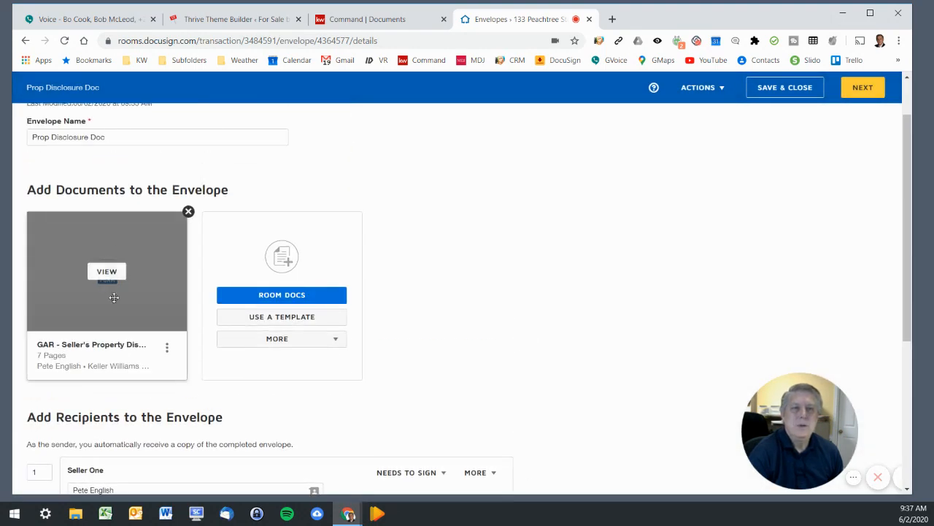
{"action": "scroll", "coordinate": [111, 295], "scroll_direction": "down", "scroll_amount": 2}
{"action": "scroll", "coordinate": [135, 414], "scroll_direction": "down", "scroll_amount": 2}
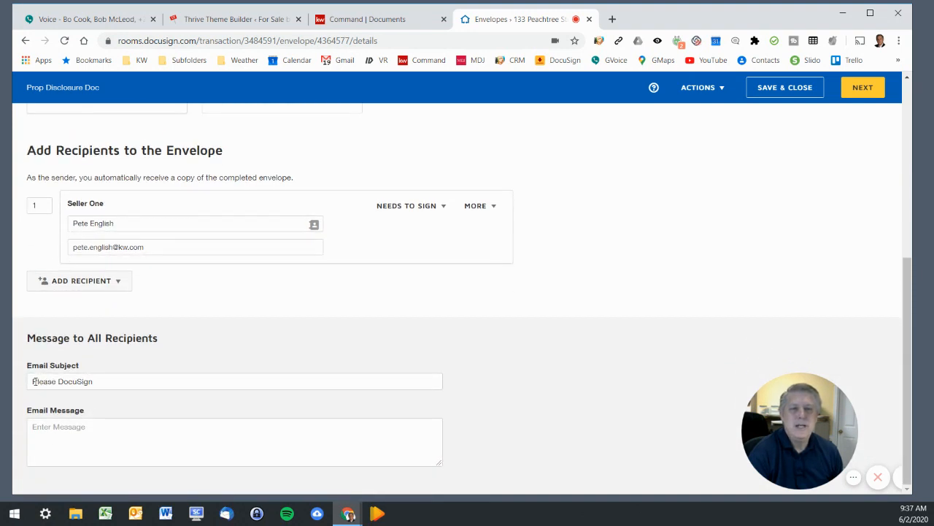
{"action": "left_click_drag", "start_coordinate": [34, 381], "coordinate": [151, 386]}
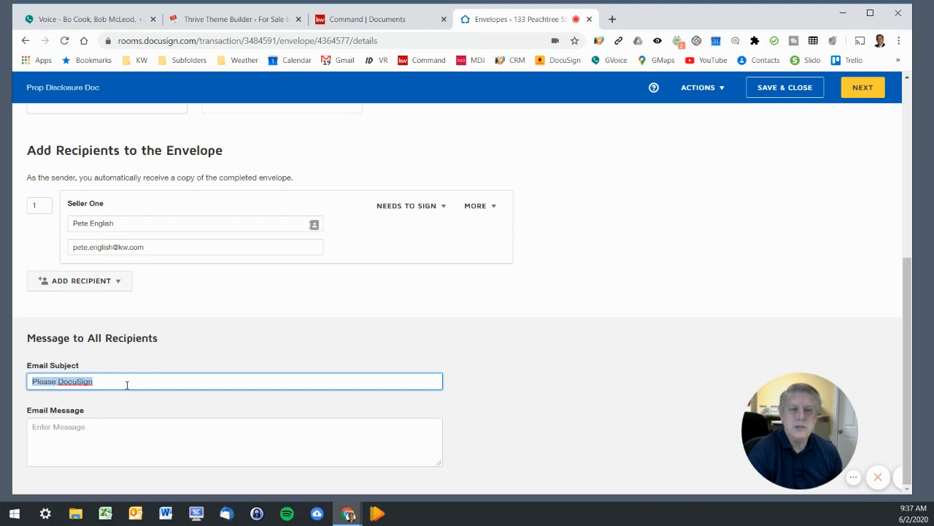
{"action": "type", "text": "Pl"}
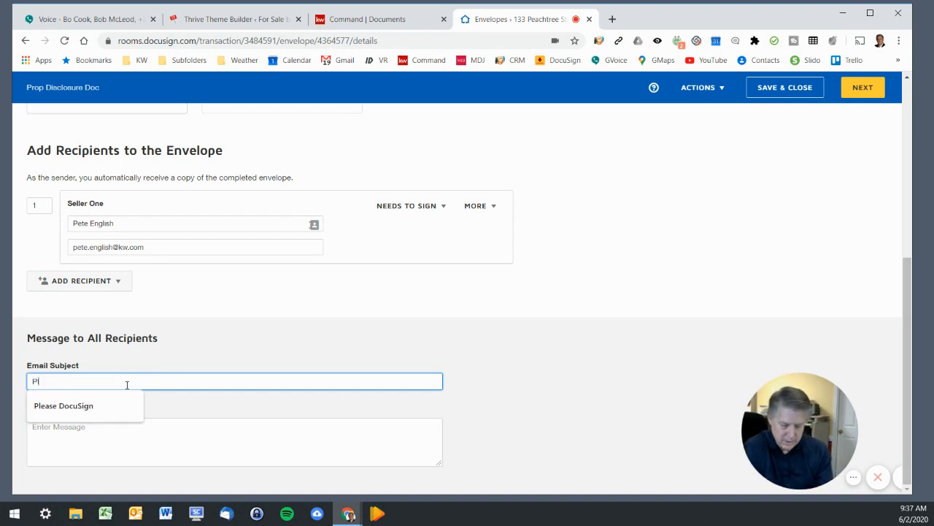
{"action": "type", "text": "ease fill out & return this Seller's disclosure form"}
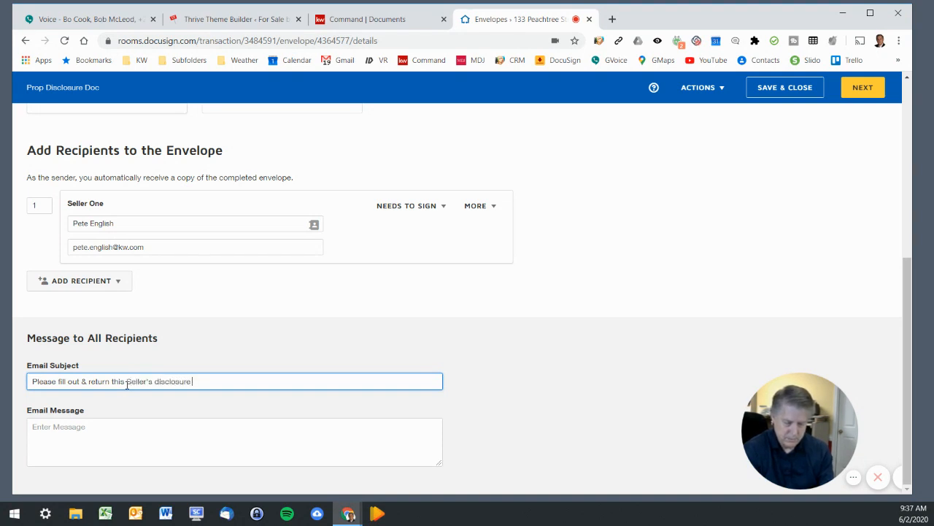
Step: Fill the envelope's email message with a couple of lines of random placeholder text
{"action": "left_click", "coordinate": [84, 427]}
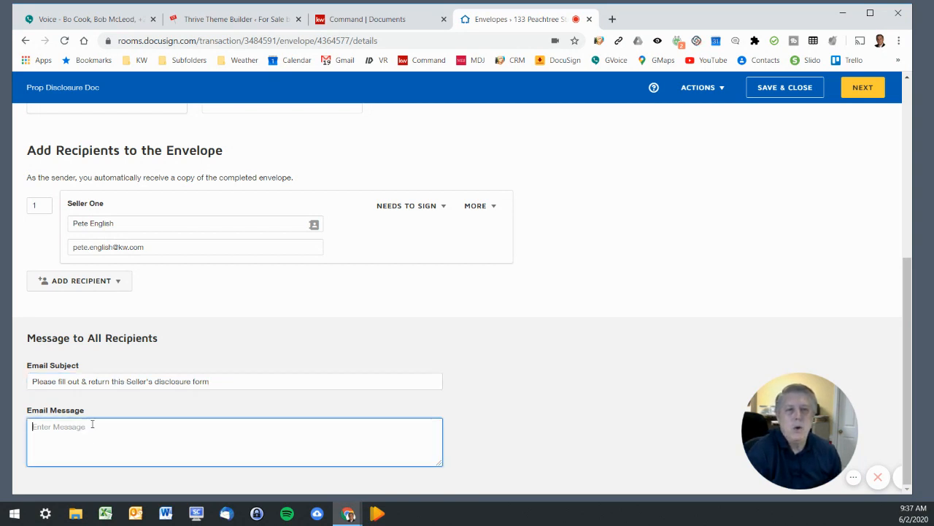
{"action": "type", "text": "f;lsakdn "}
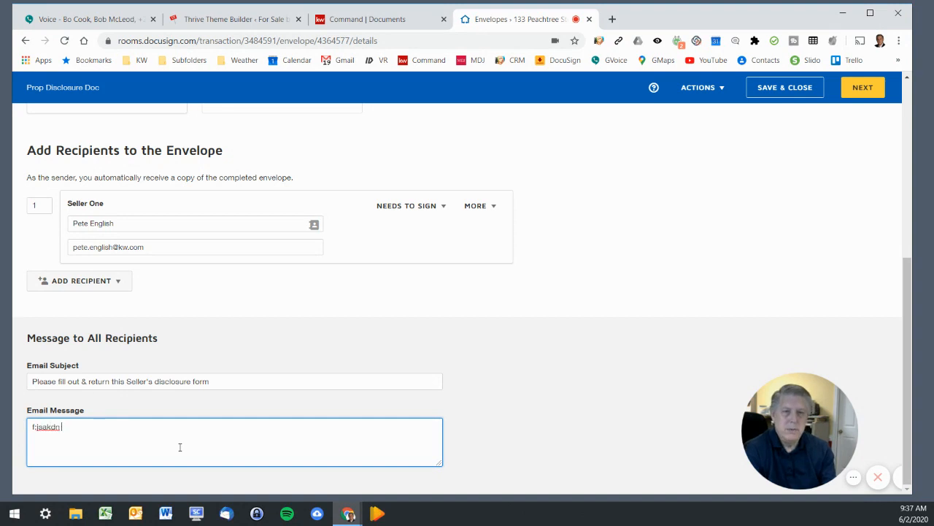
{"action": "type", "text": "sd'ofkn adao'kfn sd'fokn d'kfvn d;jkds"}
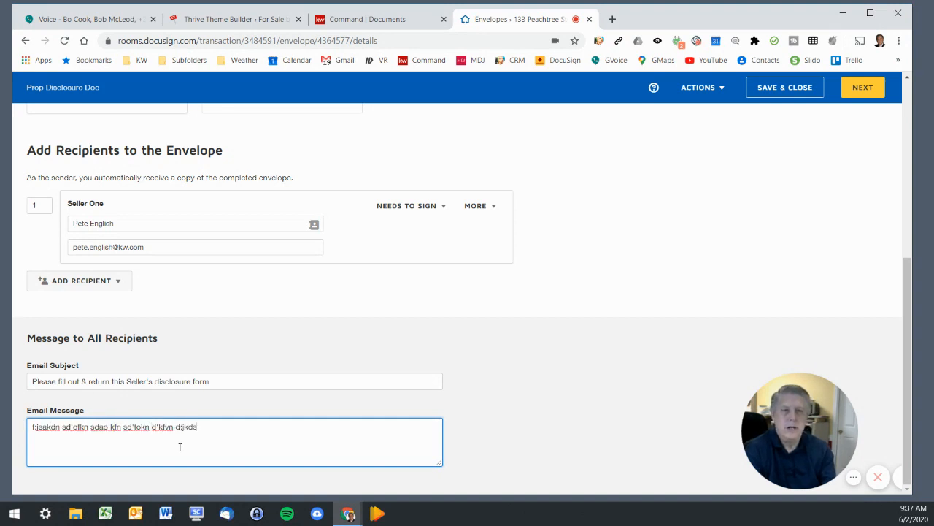
{"action": "type", "text": "nv ;sdovcn ds;fjkn sd;n sd;o'j a;do"}
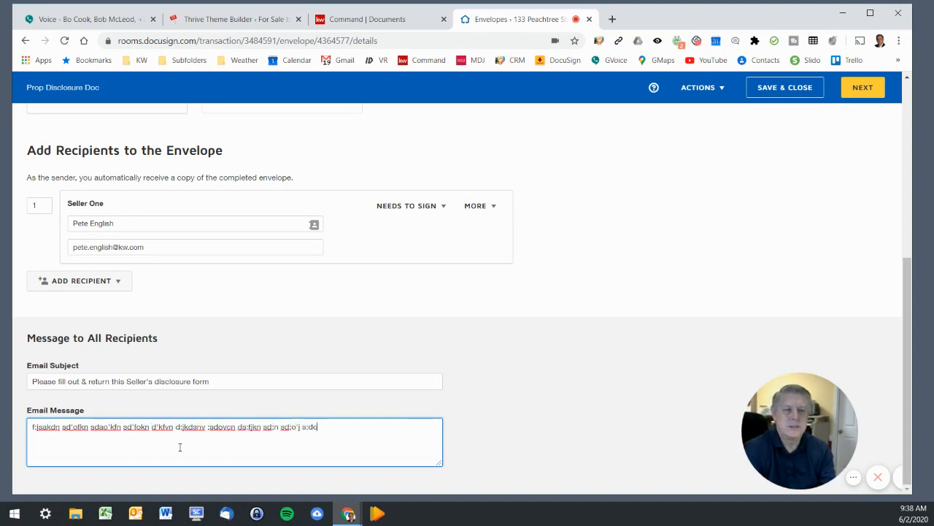
{"action": "type", "text": " jds;ofjj s'ij s'vi js'ij s'dvij "}
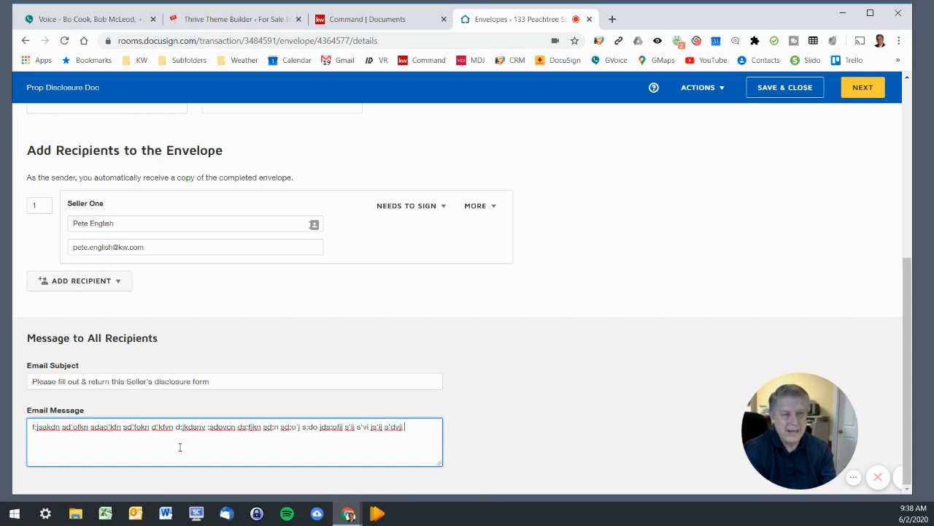
{"action": "type", "text": "ds'vi j'v jjsdv'sadlvj 'dkfj sd'lvk"}
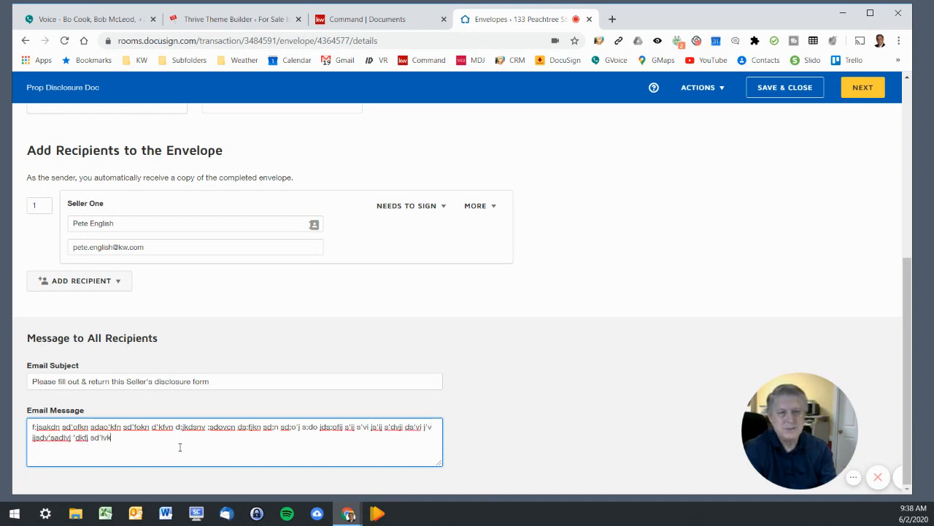
{"action": "type", "text": " jd'klv jd'vj'dvkj d'vlk jsdv'kdjs"}
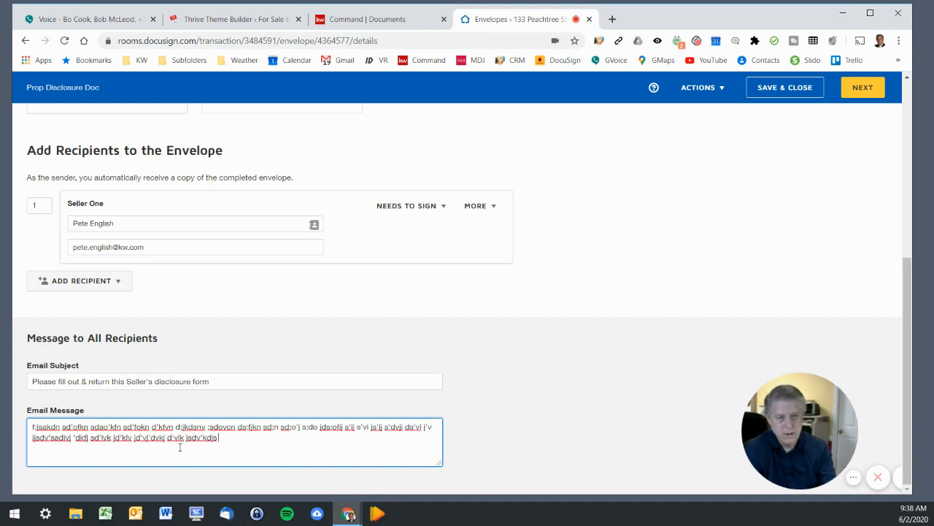
{"action": "type", "text": " d'vkj 'dkivj sd'vklj 'sdvj 'kvjm "}
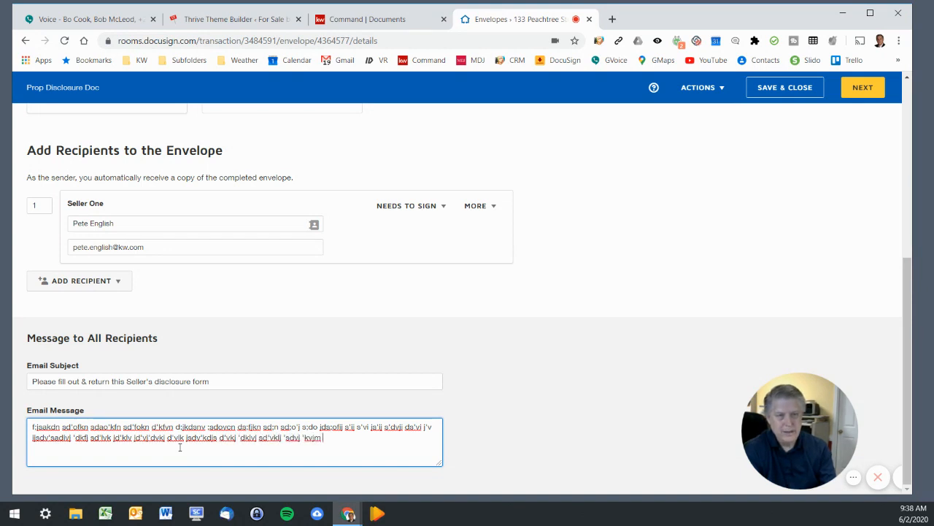
{"action": "type", "text": "sdkvj"}
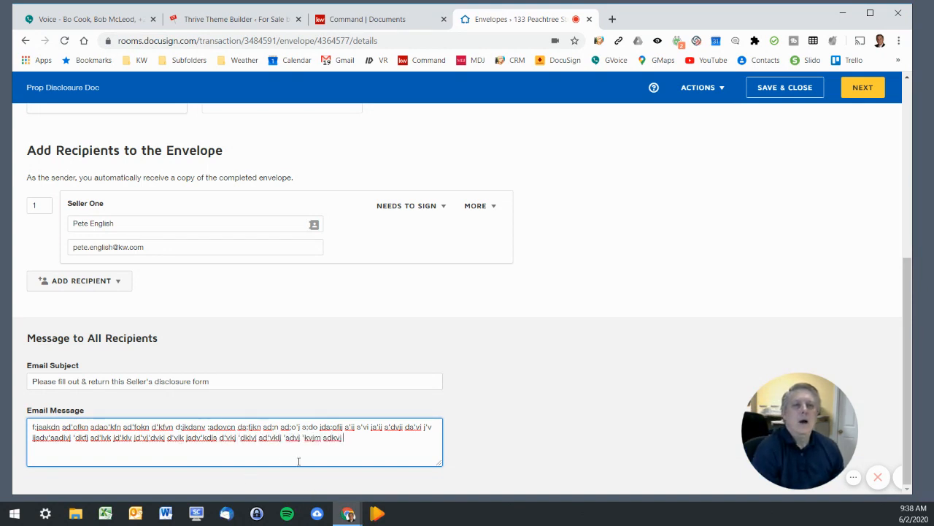
Step: Check the envelope's name, attached document, Seller One recipient and message to all recipients
{"action": "scroll", "coordinate": [202, 365], "scroll_direction": "up", "scroll_amount": 5}
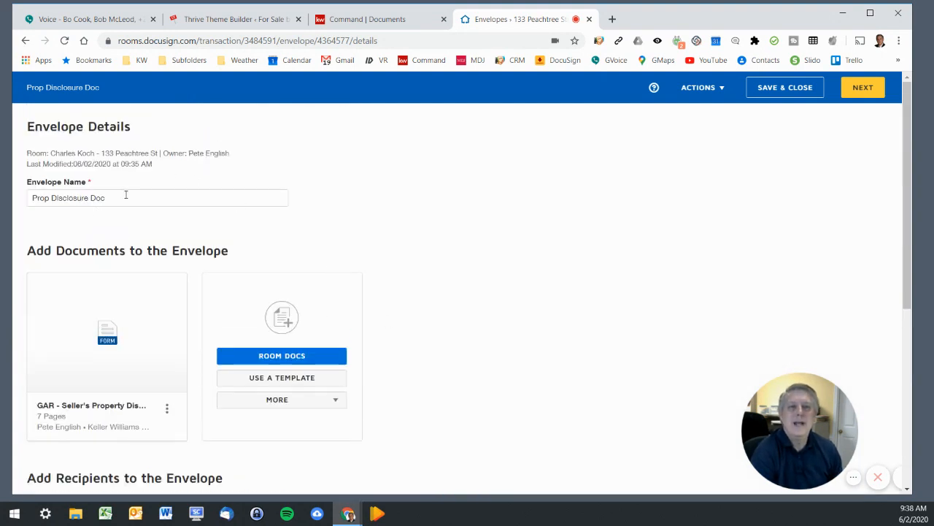
{"action": "scroll", "coordinate": [135, 234], "scroll_direction": "down", "scroll_amount": 1}
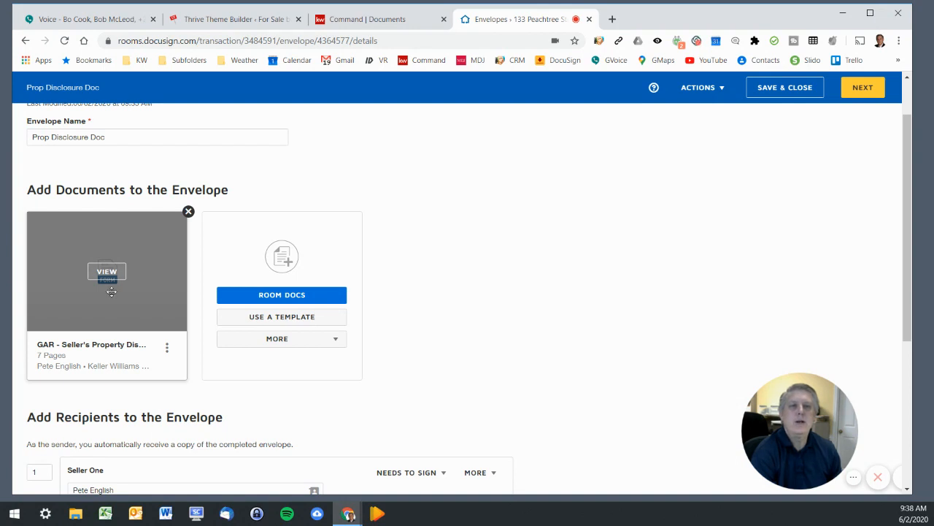
{"action": "scroll", "coordinate": [114, 263], "scroll_direction": "down", "scroll_amount": 3}
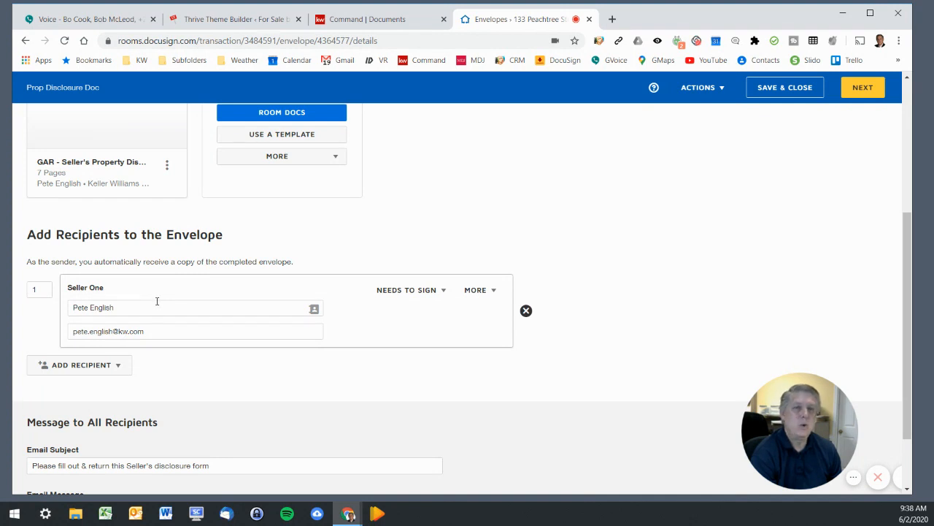
{"action": "scroll", "coordinate": [155, 291], "scroll_direction": "down", "scroll_amount": 1}
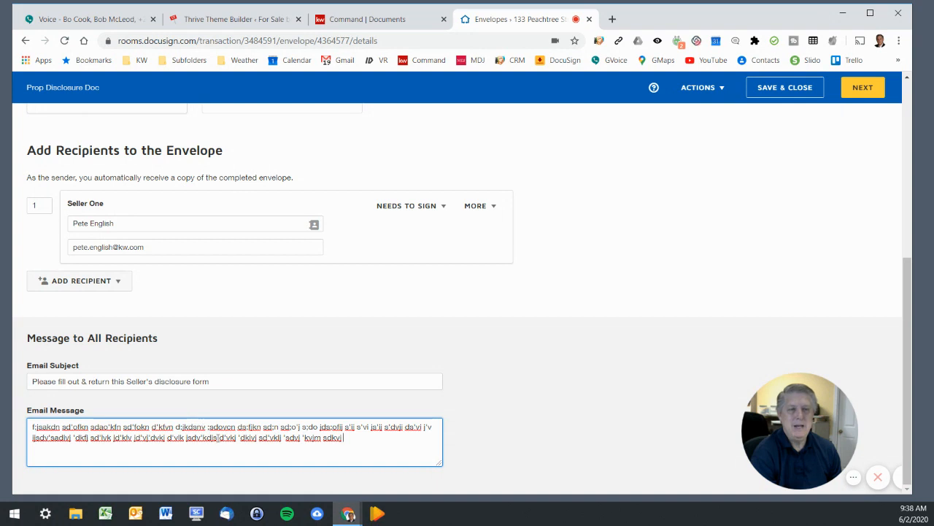
{"action": "scroll", "coordinate": [212, 408], "scroll_direction": "up", "scroll_amount": 4}
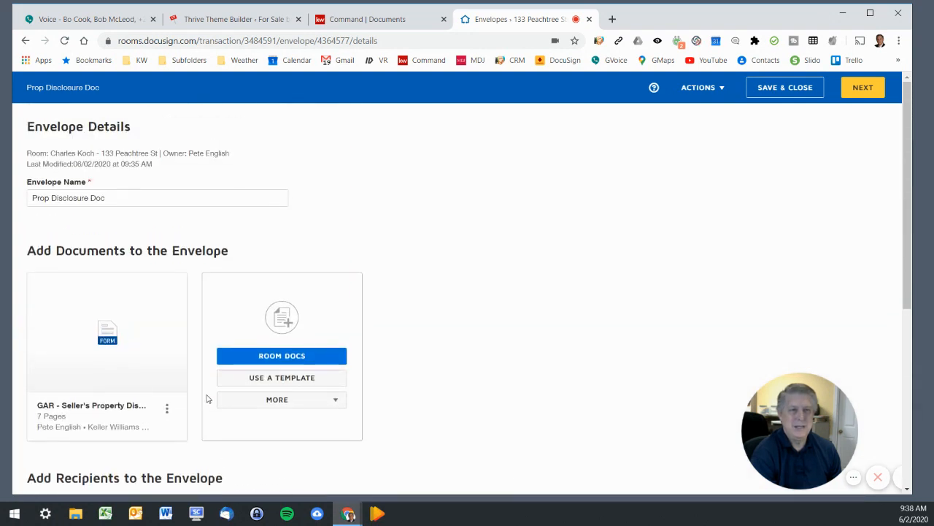
Step: Preview the attached Seller's Property Disclosure Statement Exhibit from its first page through the buyer and seller signature section
{"action": "mouse_move", "coordinate": [153, 342]}
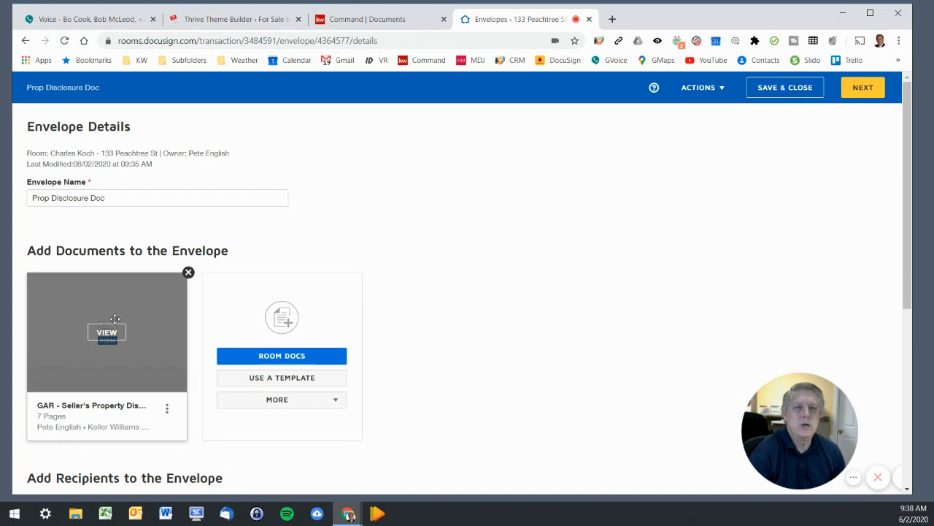
{"action": "left_click", "coordinate": [107, 333]}
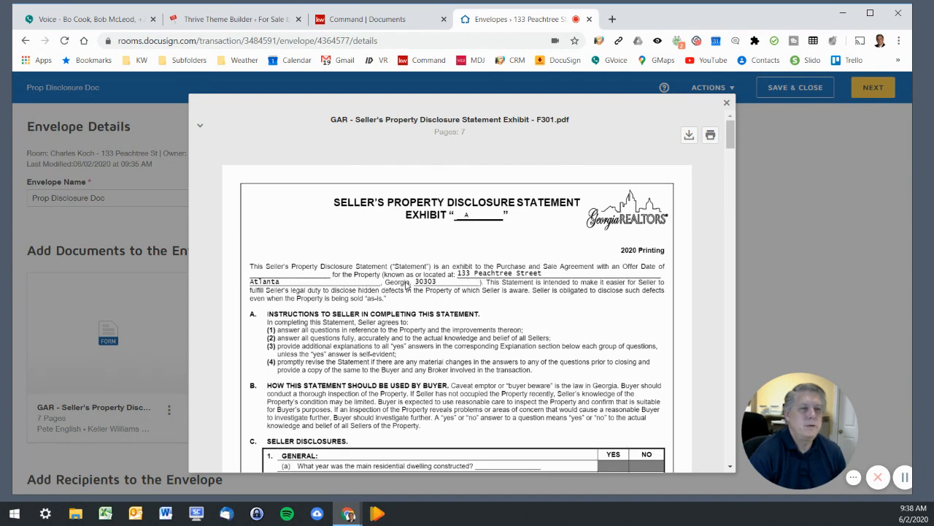
{"action": "scroll", "coordinate": [419, 286], "scroll_direction": "down", "scroll_amount": 3}
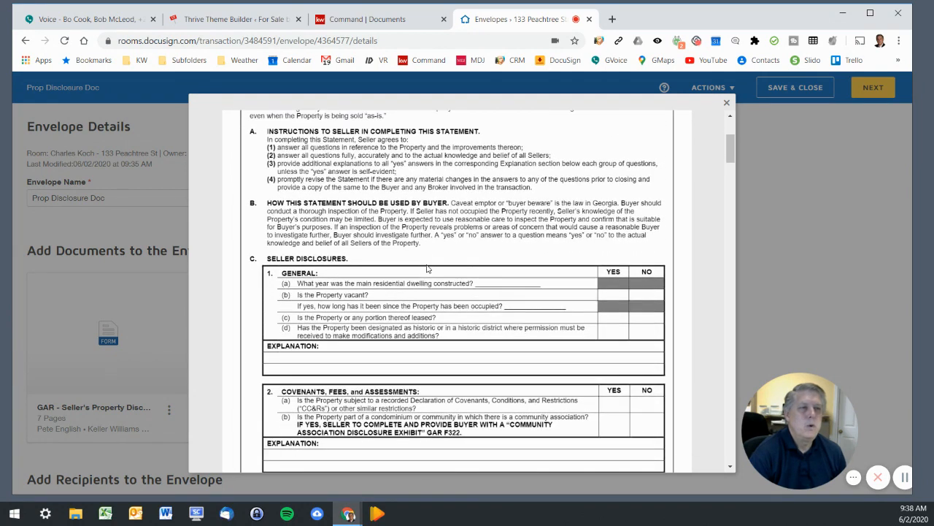
{"action": "scroll", "coordinate": [421, 276], "scroll_direction": "down", "scroll_amount": 4}
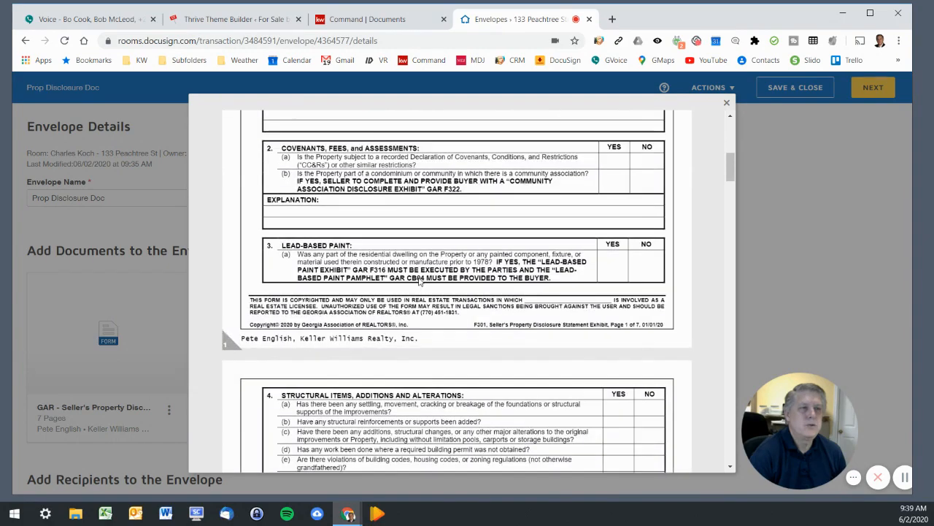
{"action": "scroll", "coordinate": [420, 283], "scroll_direction": "down", "scroll_amount": 2}
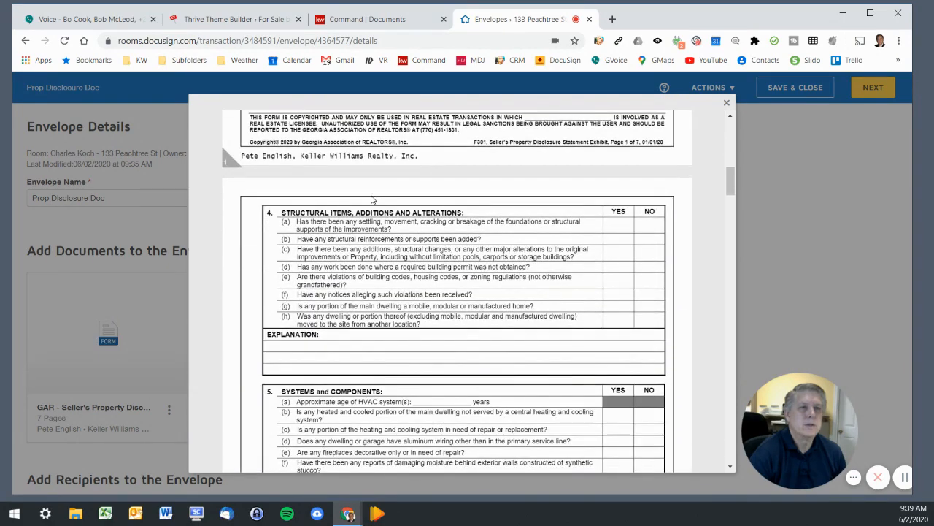
{"action": "scroll", "coordinate": [420, 283], "scroll_direction": "down", "scroll_amount": 7}
{"action": "scroll", "coordinate": [403, 297], "scroll_direction": "down", "scroll_amount": 13}
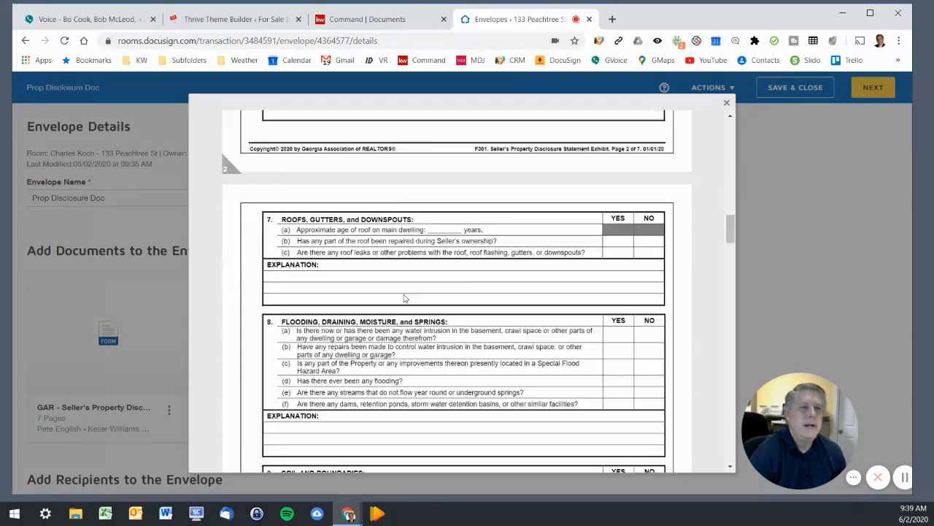
{"action": "scroll", "coordinate": [406, 291], "scroll_direction": "down", "scroll_amount": 15}
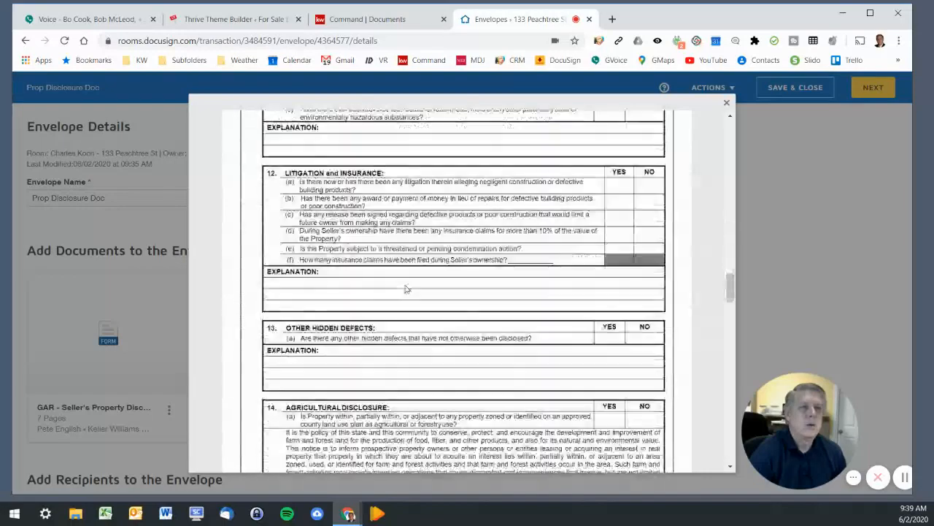
{"action": "scroll", "coordinate": [407, 291], "scroll_direction": "down", "scroll_amount": 10}
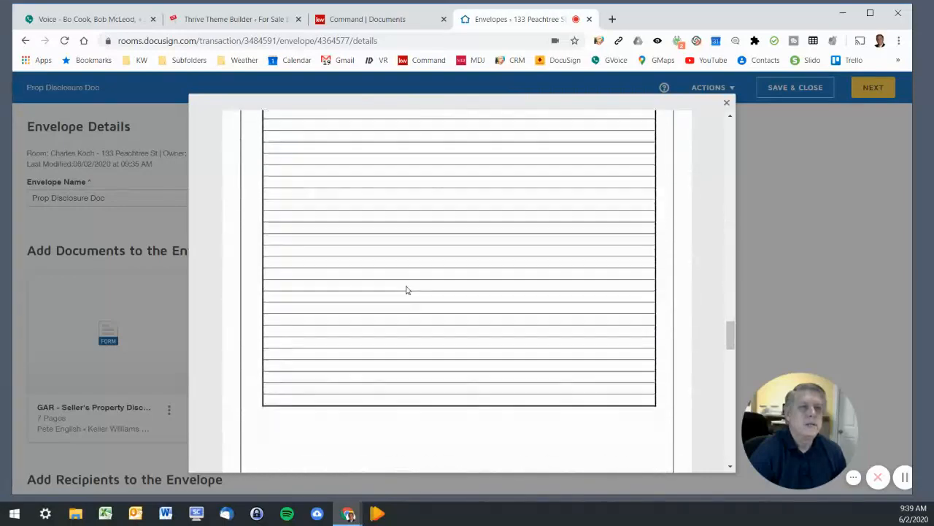
{"action": "scroll", "coordinate": [407, 291], "scroll_direction": "down", "scroll_amount": 12}
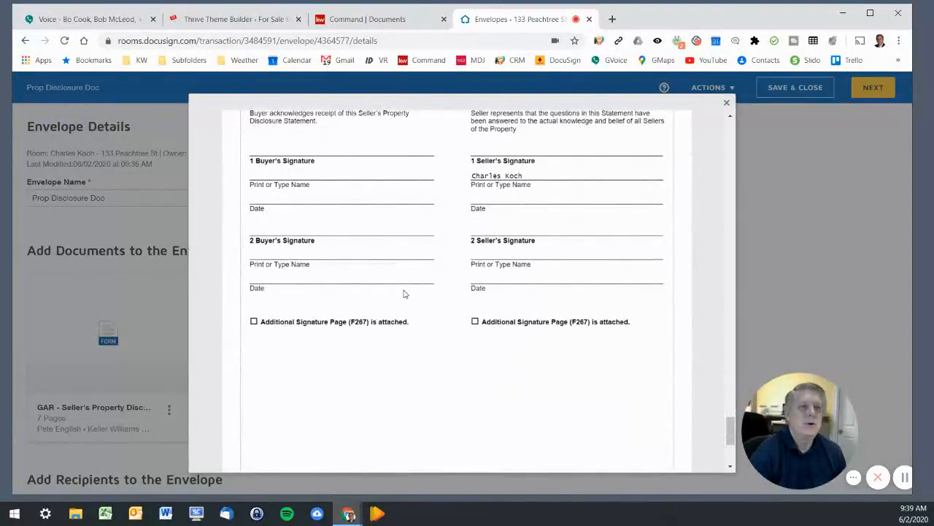
Step: Finish previewing the disclosure form, close the preview and continue to placing the envelope's signing fields
{"action": "scroll", "coordinate": [405, 293], "scroll_direction": "down", "scroll_amount": 5}
{"action": "scroll", "coordinate": [401, 289], "scroll_direction": "up", "scroll_amount": 8}
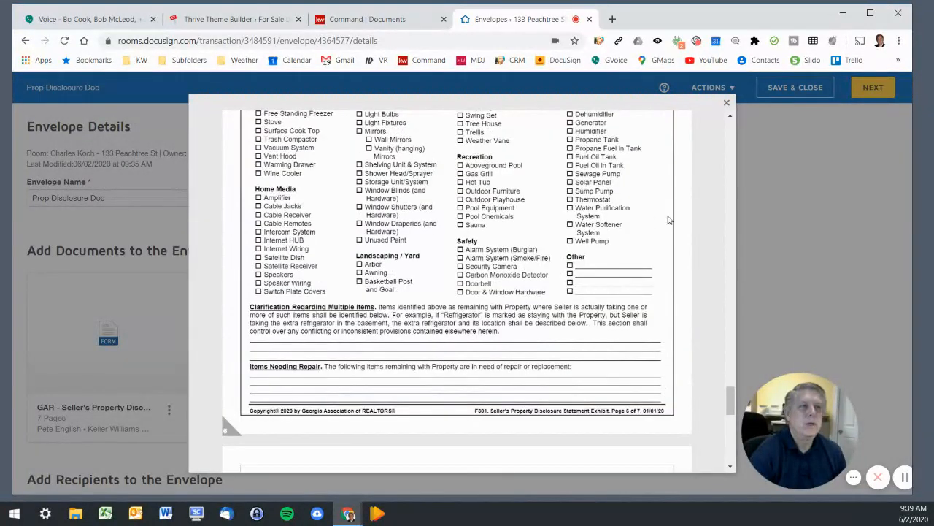
{"action": "left_click", "coordinate": [727, 106]}
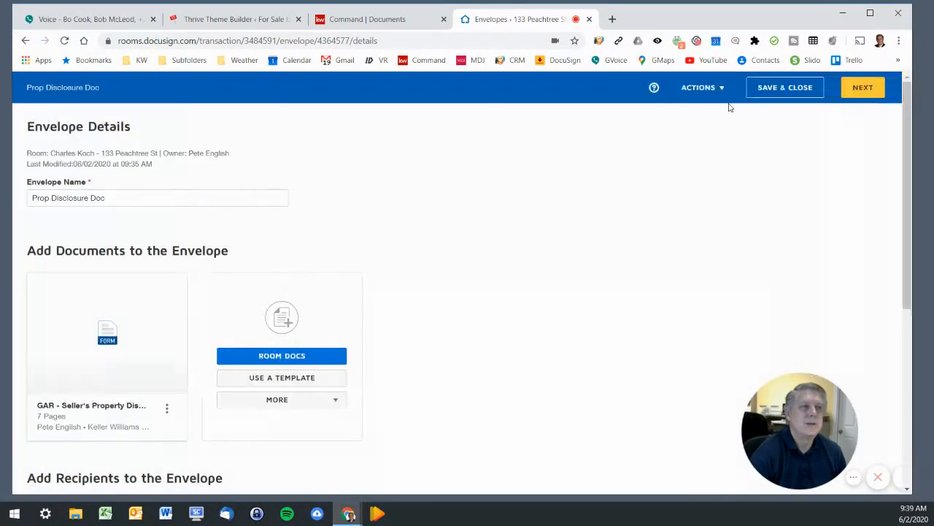
{"action": "left_click", "coordinate": [865, 89]}
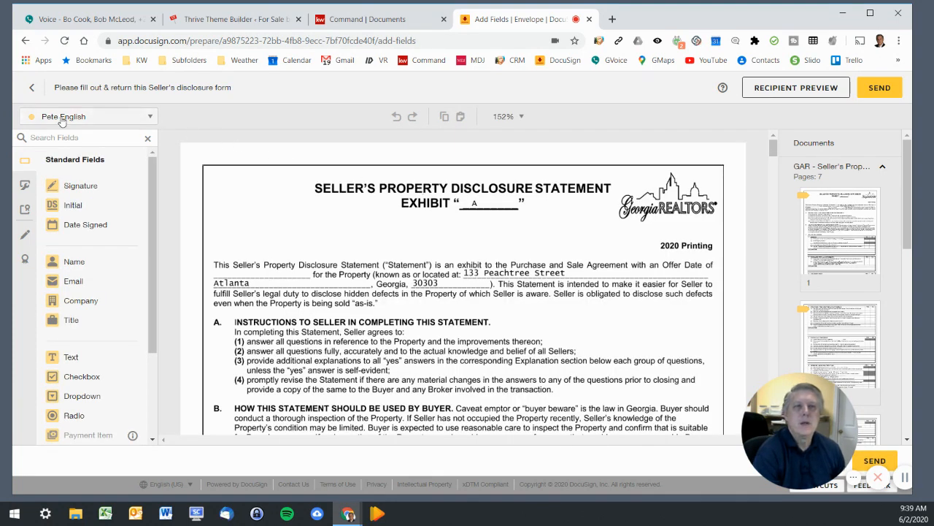
Step: Check the recipient list for the signing fields and view the seller disclosure answer fields on page 1
{"action": "left_click", "coordinate": [150, 119]}
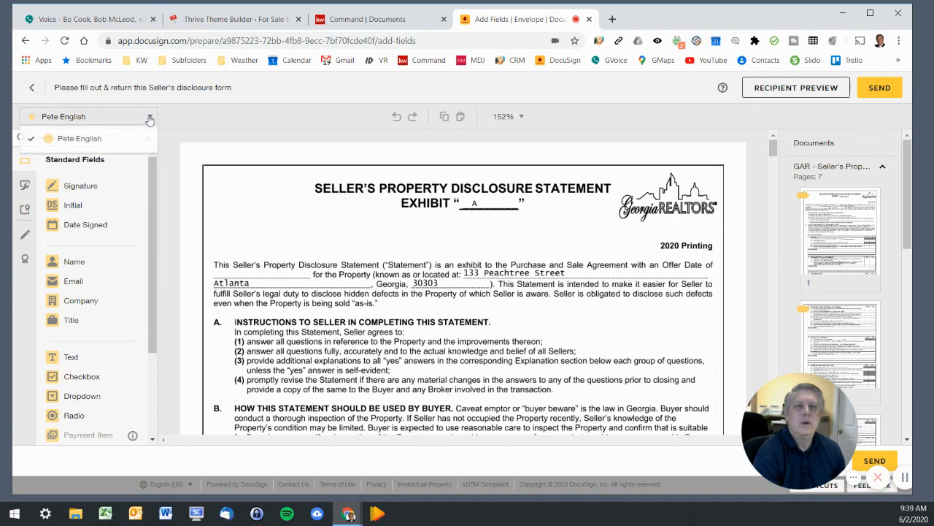
{"action": "left_click", "coordinate": [78, 118]}
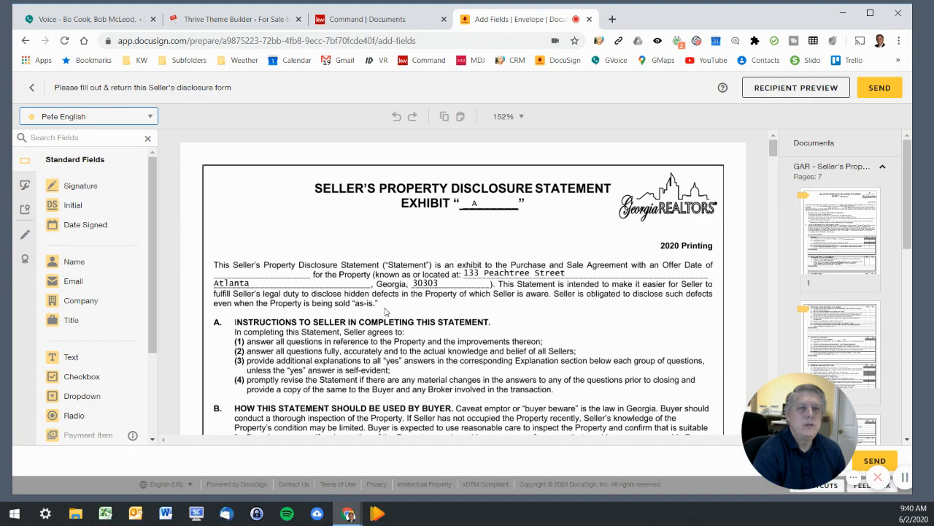
{"action": "scroll", "coordinate": [401, 304], "scroll_direction": "down", "scroll_amount": 3}
{"action": "scroll", "coordinate": [342, 288], "scroll_direction": "down", "scroll_amount": 1}
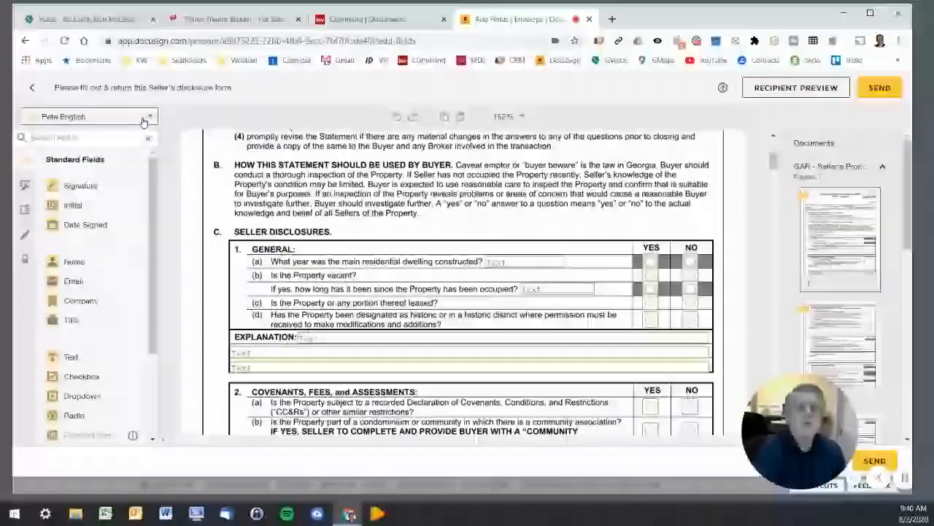
{"action": "left_click", "coordinate": [150, 118]}
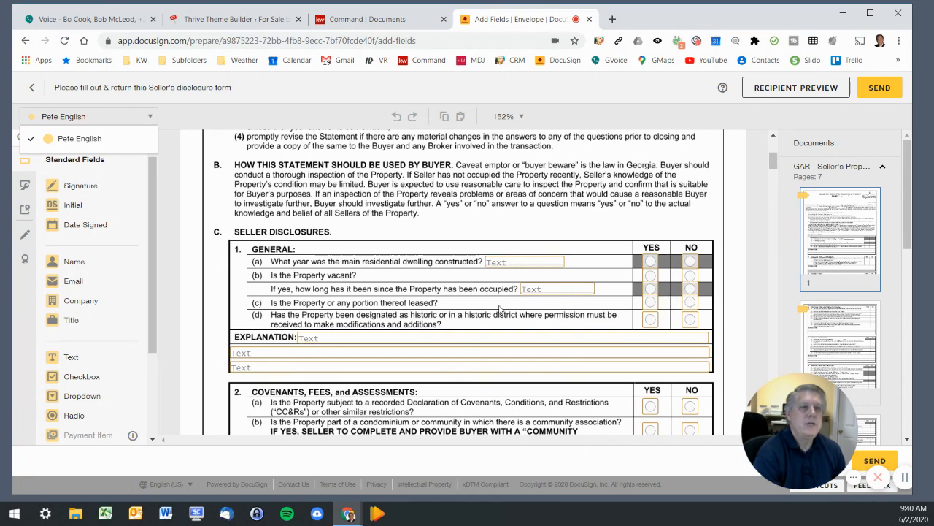
Step: Try making the second explanation line under General a required field, and clear that requirement again
{"action": "left_click", "coordinate": [298, 355]}
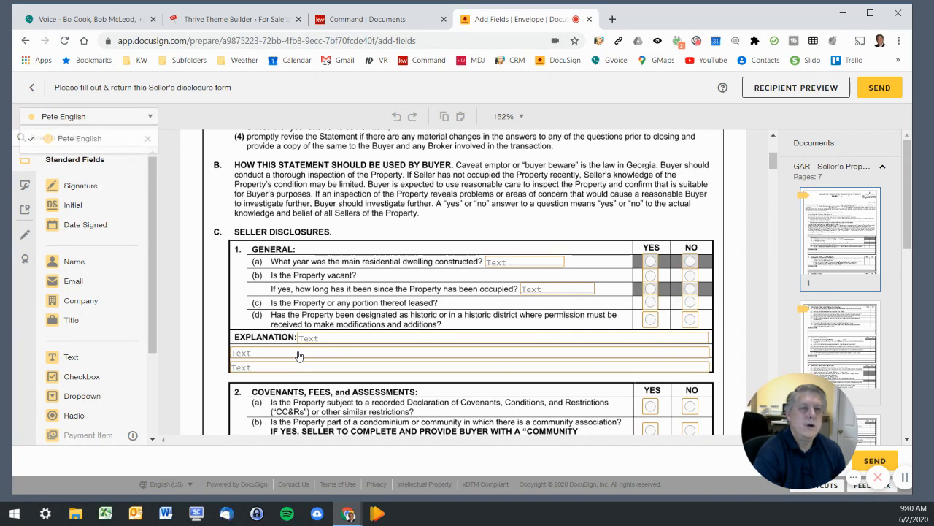
{"action": "left_click", "coordinate": [299, 354]}
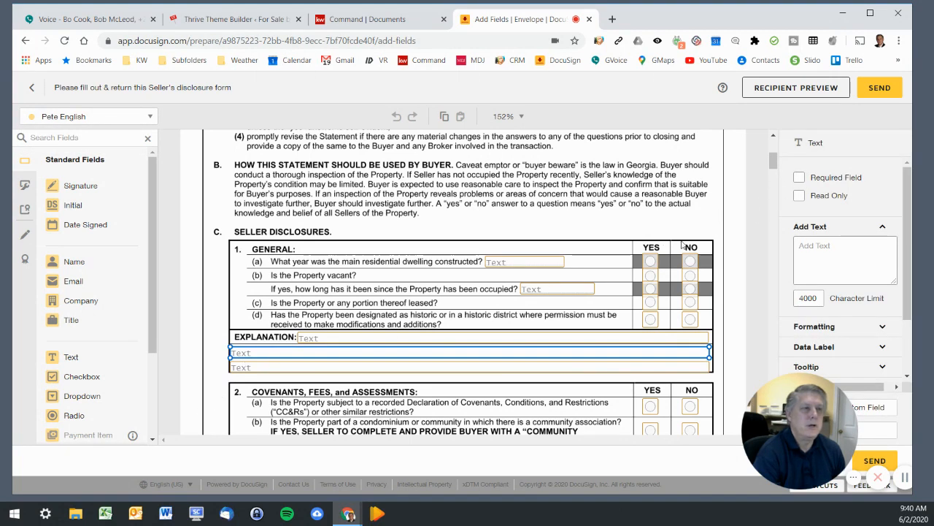
{"action": "left_click", "coordinate": [799, 179]}
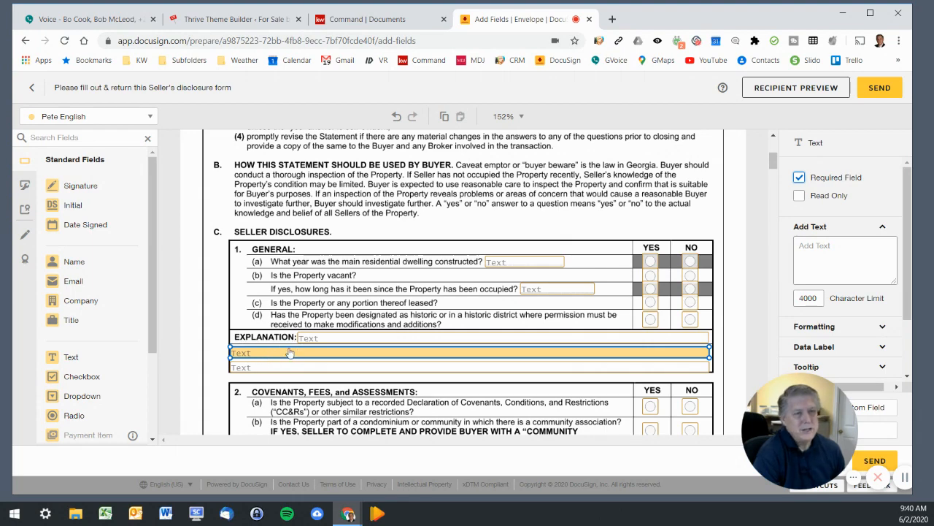
{"action": "left_click", "coordinate": [799, 179]}
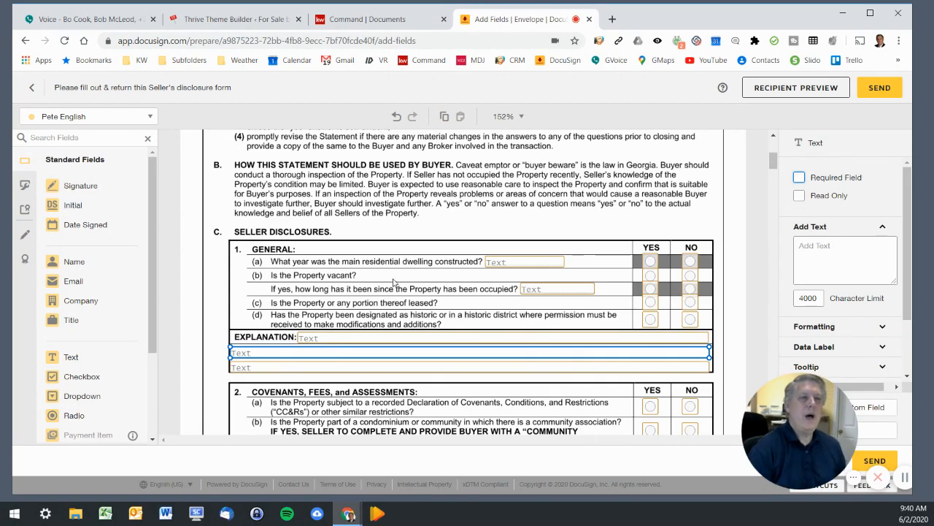
Step: Look through the prefilled text and yes/no fields on the remaining pages, up to the seller signature section on page 7
{"action": "scroll", "coordinate": [393, 282], "scroll_direction": "down", "scroll_amount": 3}
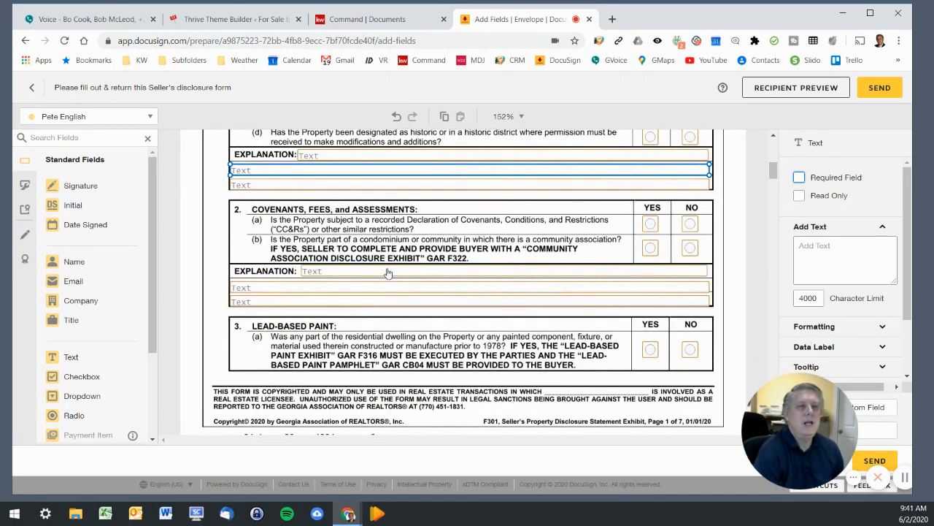
{"action": "scroll", "coordinate": [384, 268], "scroll_direction": "down", "scroll_amount": 6}
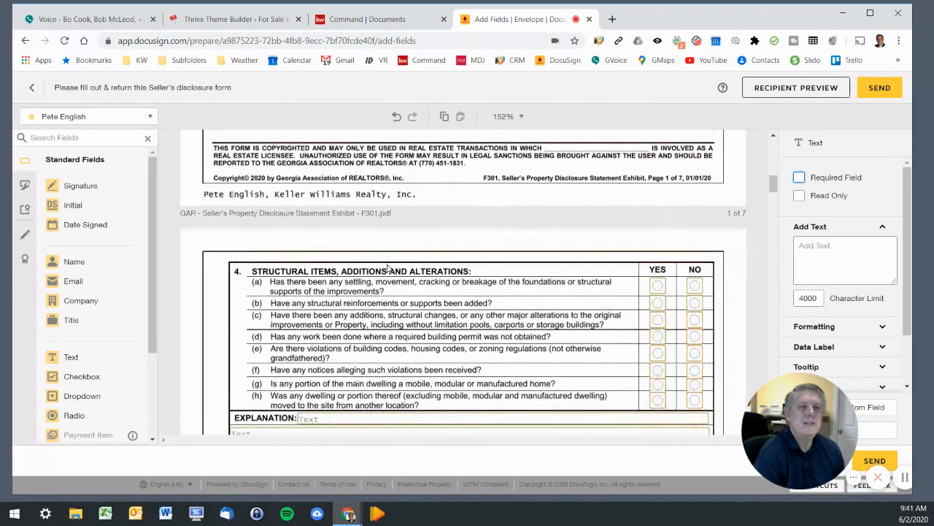
{"action": "scroll", "coordinate": [388, 269], "scroll_direction": "down", "scroll_amount": 5}
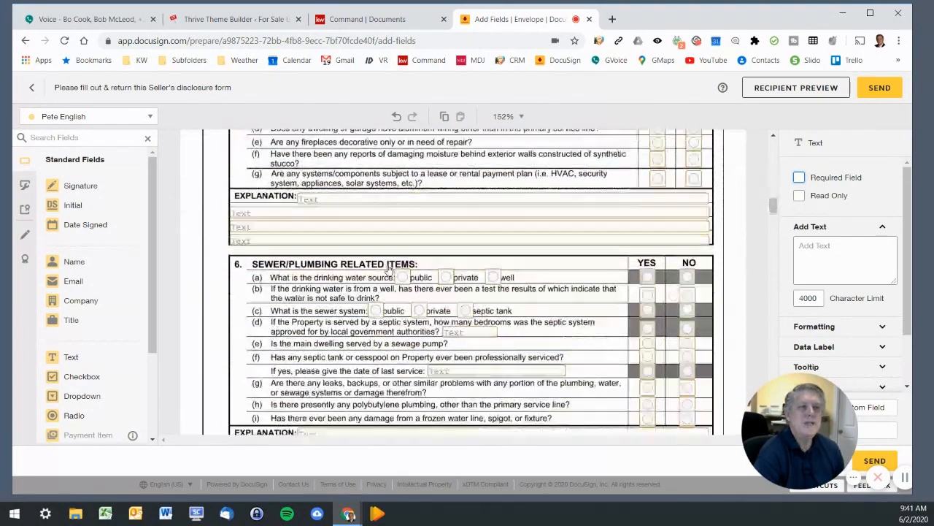
{"action": "scroll", "coordinate": [387, 292], "scroll_direction": "down", "scroll_amount": 8}
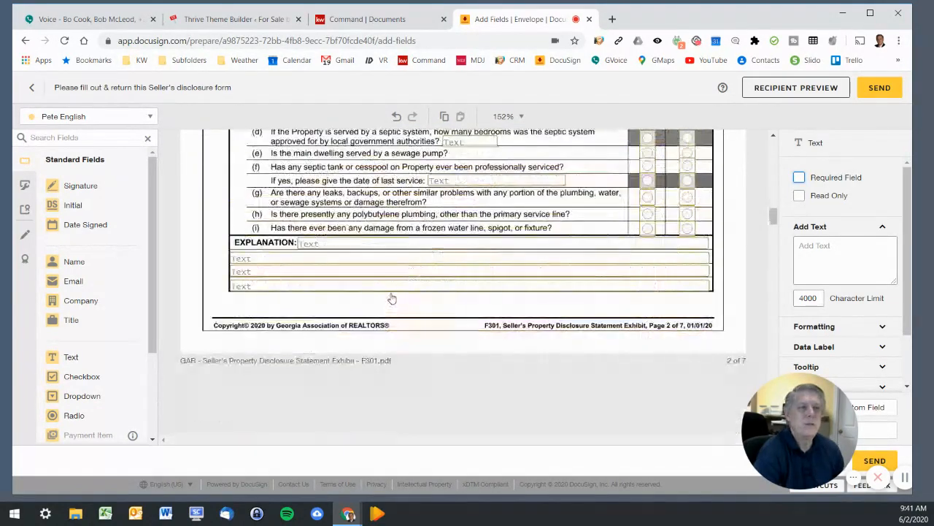
{"action": "scroll", "coordinate": [392, 297], "scroll_direction": "down", "scroll_amount": 12}
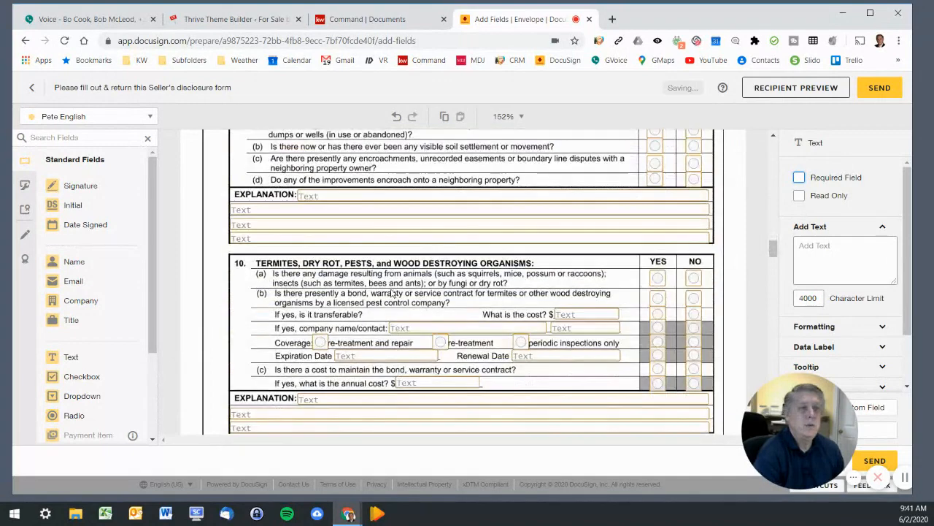
{"action": "scroll", "coordinate": [390, 295], "scroll_direction": "down", "scroll_amount": 10}
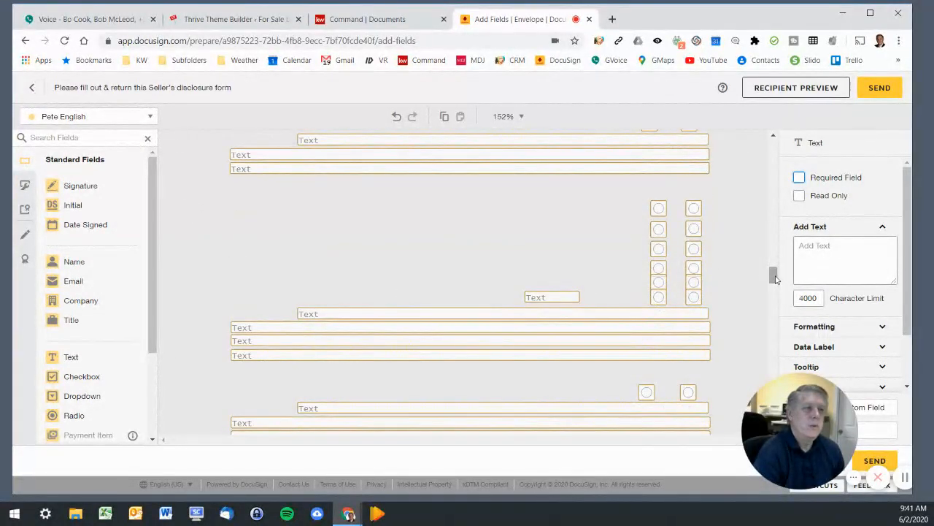
{"action": "left_click_drag", "start_coordinate": [794, 408], "coordinate": [840, 401]}
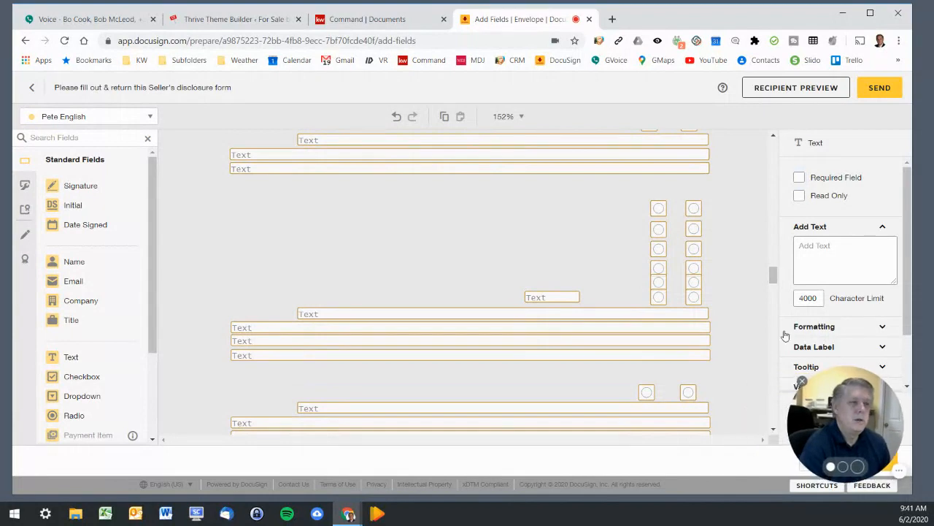
{"action": "left_click_drag", "start_coordinate": [775, 279], "coordinate": [777, 423]}
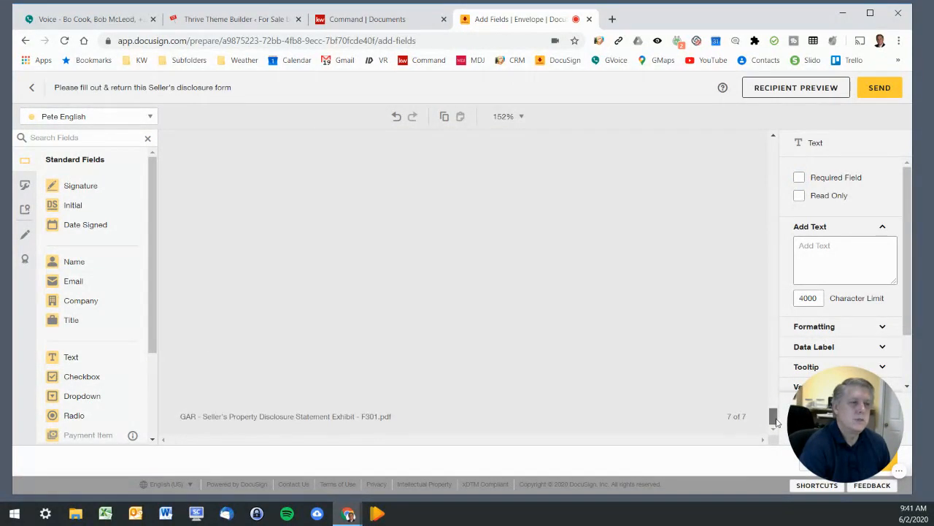
{"action": "scroll", "coordinate": [375, 326], "scroll_direction": "up", "scroll_amount": 5}
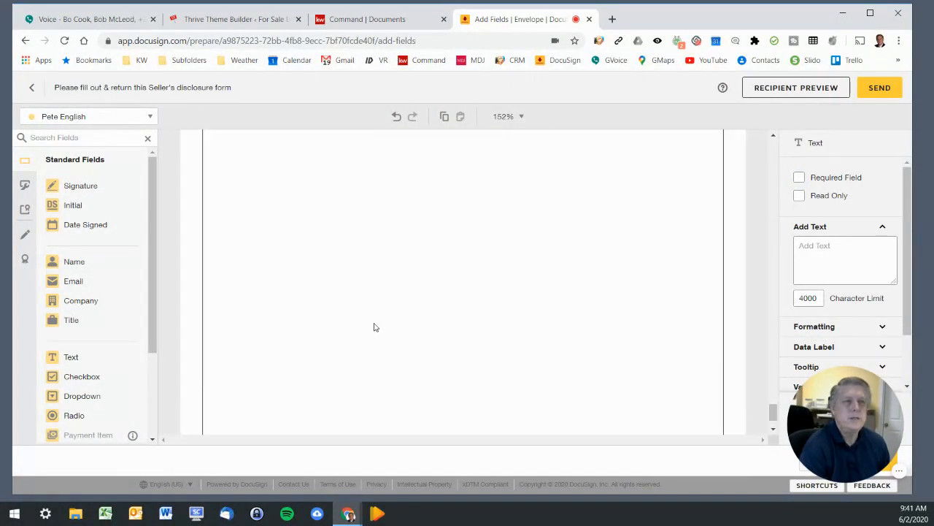
{"action": "scroll", "coordinate": [380, 330], "scroll_direction": "up", "scroll_amount": 2}
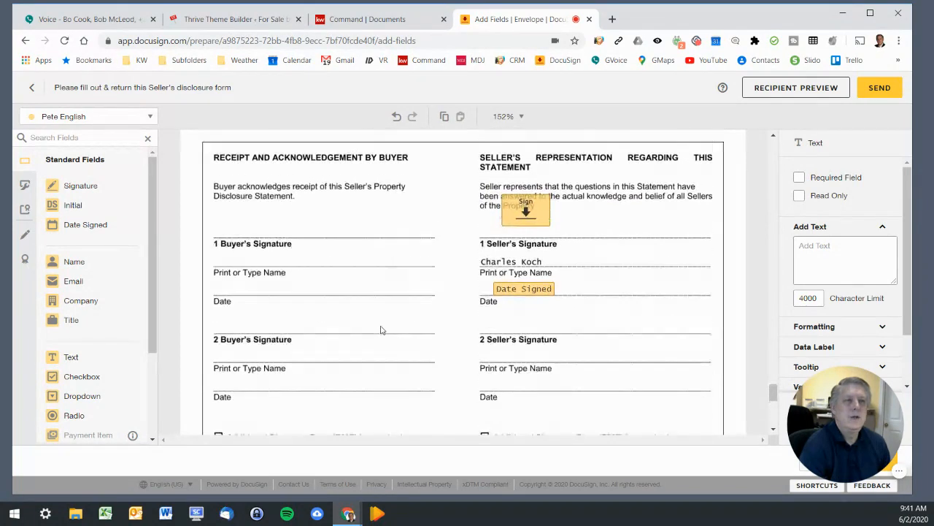
Step: Move the first seller's Sign and Date Signed fields to the right, placing the signature clear of the representation text
{"action": "scroll", "coordinate": [248, 253], "scroll_direction": "up", "scroll_amount": 1}
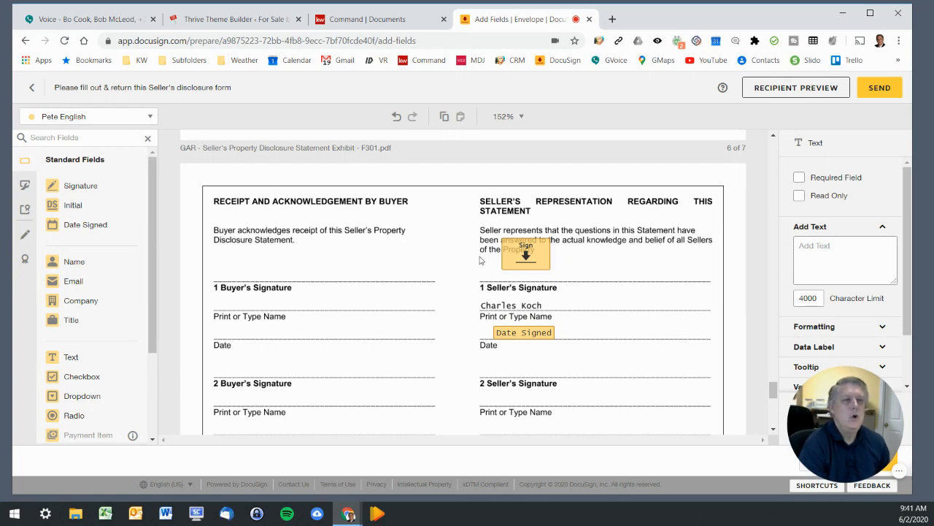
{"action": "mouse_move", "coordinate": [528, 257]}
{"action": "left_mouse_down"}
{"action": "mouse_move", "coordinate": [607, 262]}
{"action": "mouse_move", "coordinate": [597, 266]}
{"action": "left_mouse_up"}
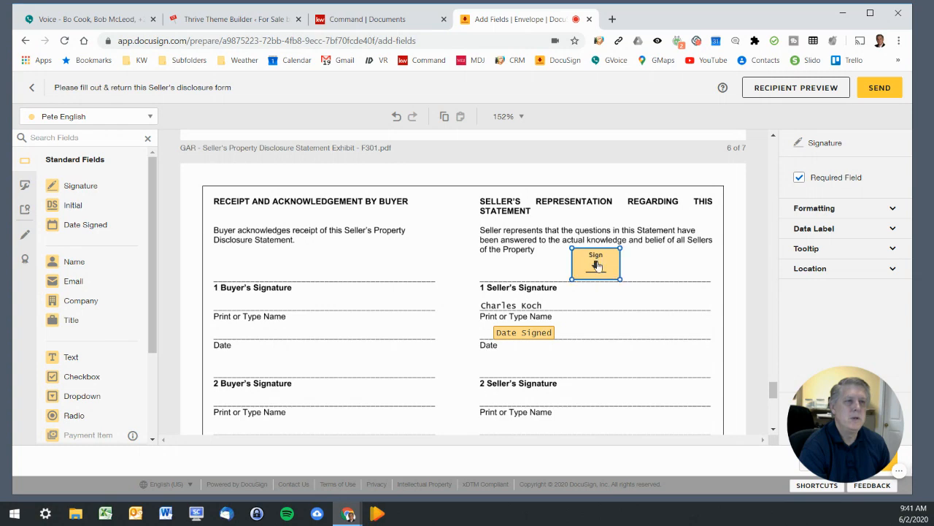
{"action": "left_click_drag", "start_coordinate": [524, 337], "coordinate": [601, 327]}
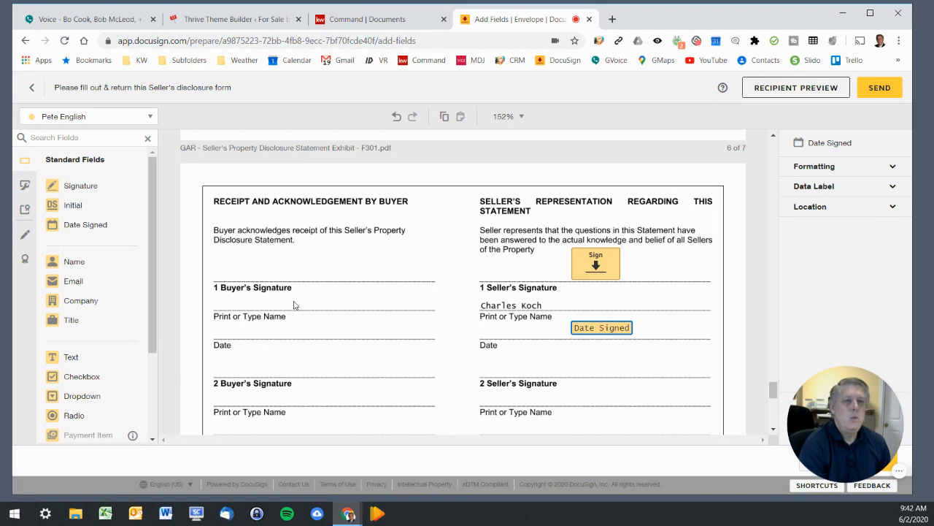
Step: Review the available standard field types, the rest of the signature page and the Fixtures Checklist fields on page 6
{"action": "scroll", "coordinate": [294, 305], "scroll_direction": "down", "scroll_amount": 1}
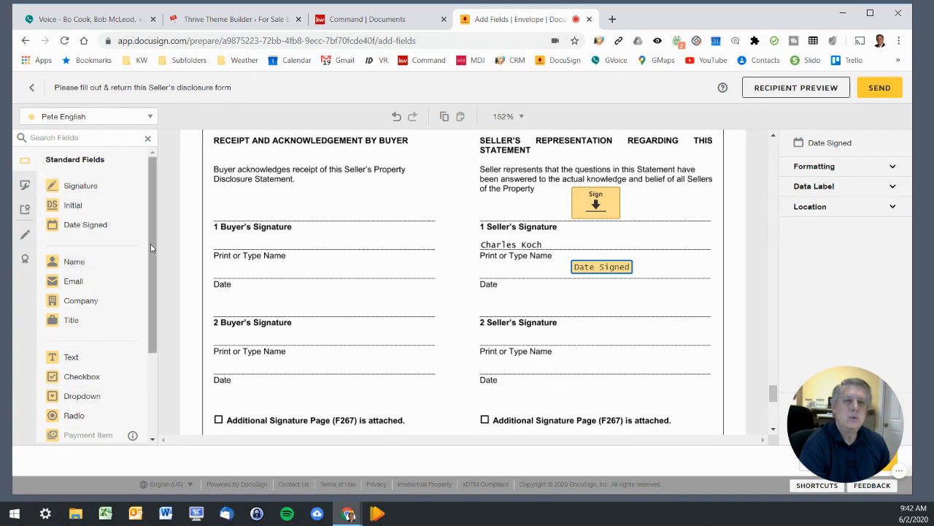
{"action": "scroll", "coordinate": [153, 268], "scroll_direction": "down", "scroll_amount": 1}
{"action": "scroll", "coordinate": [153, 268], "scroll_direction": "down", "scroll_amount": 3}
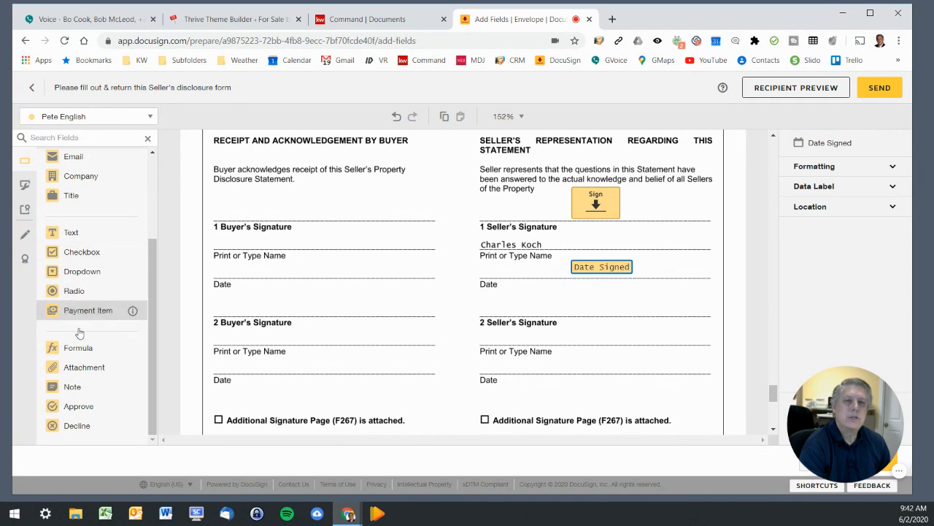
{"action": "scroll", "coordinate": [438, 289], "scroll_direction": "down", "scroll_amount": 3}
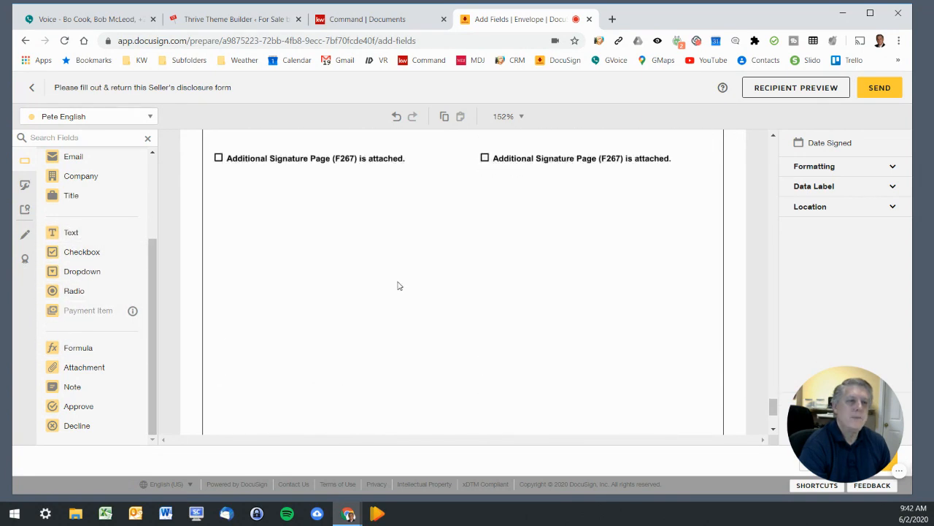
{"action": "scroll", "coordinate": [396, 286], "scroll_direction": "up", "scroll_amount": 5}
{"action": "scroll", "coordinate": [401, 279], "scroll_direction": "up", "scroll_amount": 2}
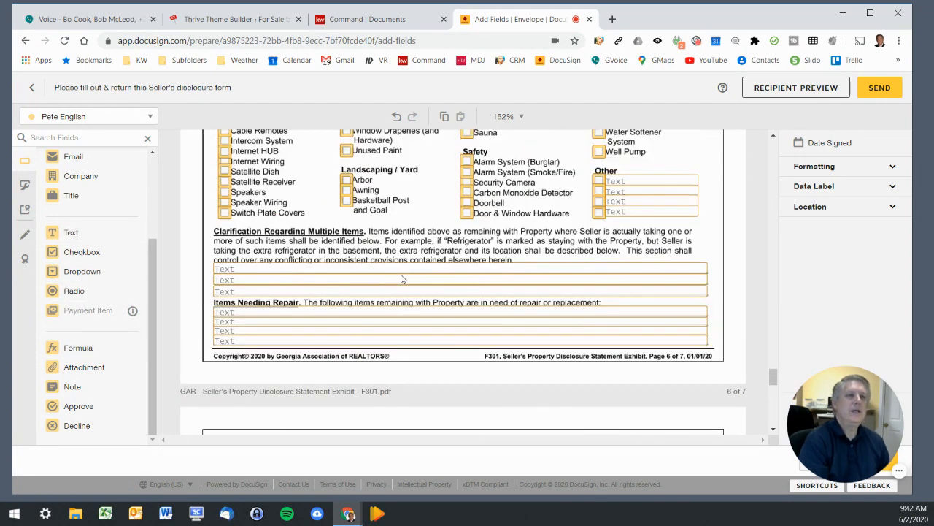
{"action": "scroll", "coordinate": [370, 296], "scroll_direction": "up", "scroll_amount": 6}
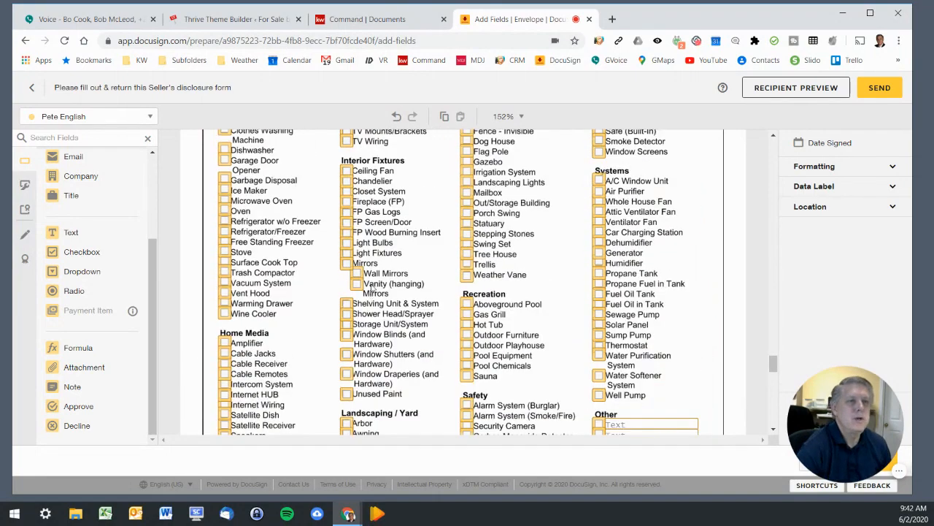
{"action": "scroll", "coordinate": [378, 293], "scroll_direction": "up", "scroll_amount": 5}
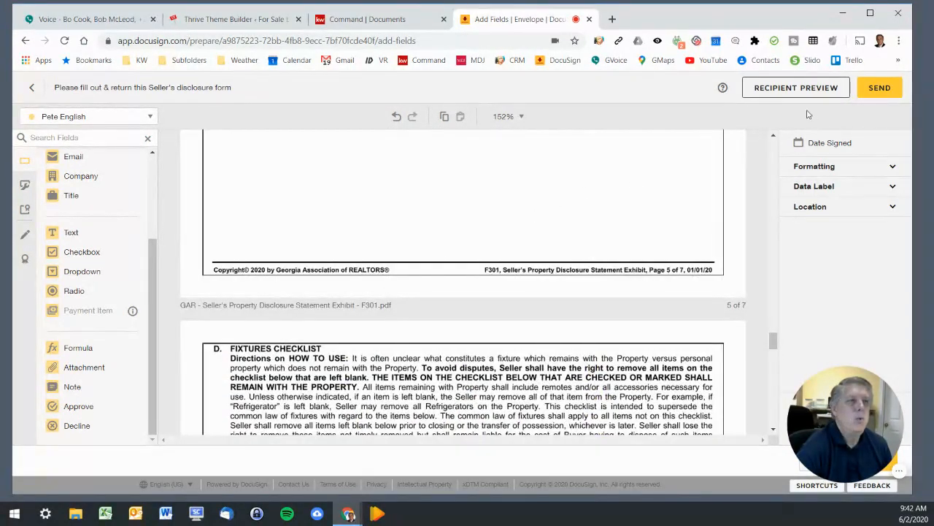
Step: Send the envelope to the seller for completion and signing
{"action": "left_click", "coordinate": [879, 89]}
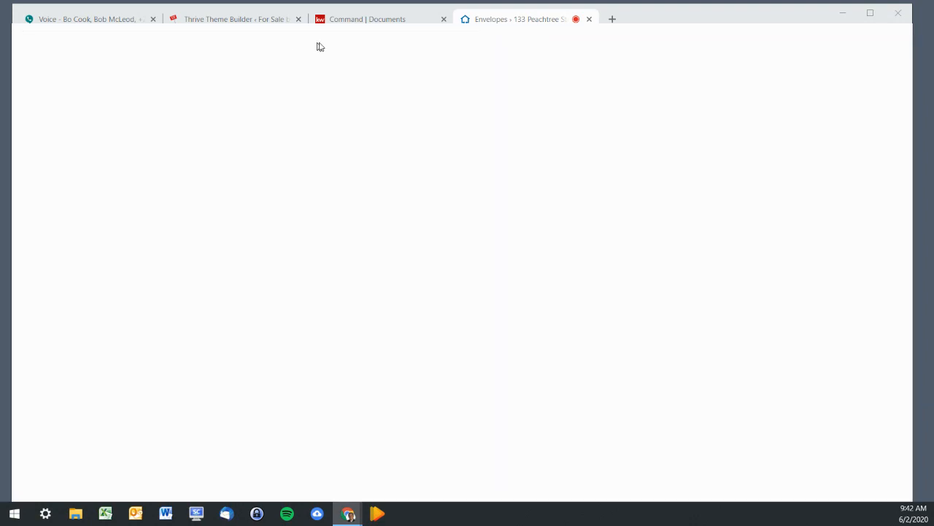
Step: Switch to Gmail, open the "Please fill out & return this Seller's disclosure form" email and examine its message text
{"action": "left_click_drag", "start_coordinate": [320, 46], "coordinate": [397, 22]}
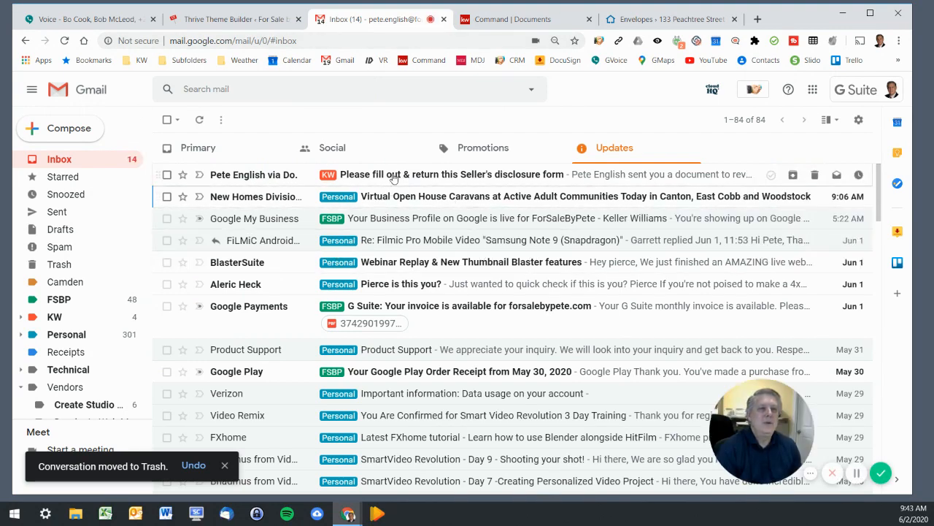
{"action": "left_click", "coordinate": [393, 177]}
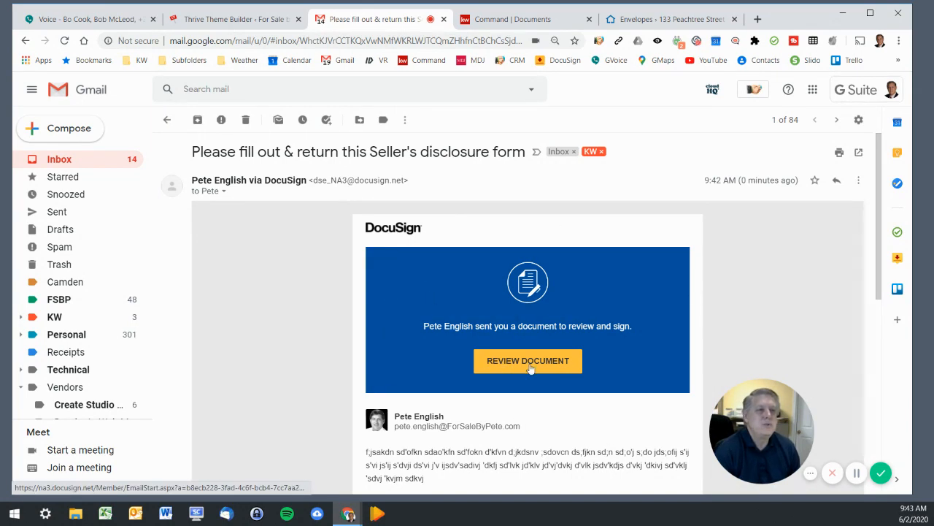
{"action": "scroll", "coordinate": [347, 345], "scroll_direction": "down", "scroll_amount": 3}
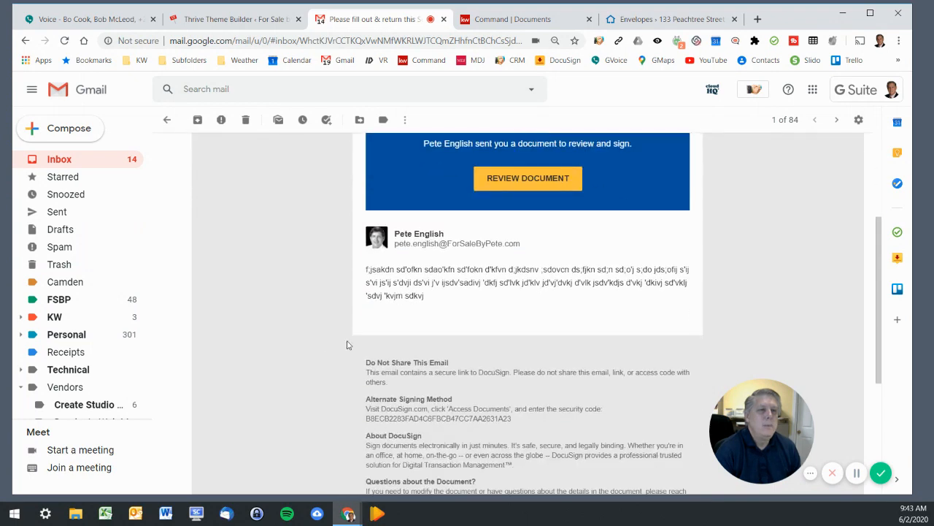
{"action": "left_click_drag", "start_coordinate": [367, 269], "coordinate": [436, 300]}
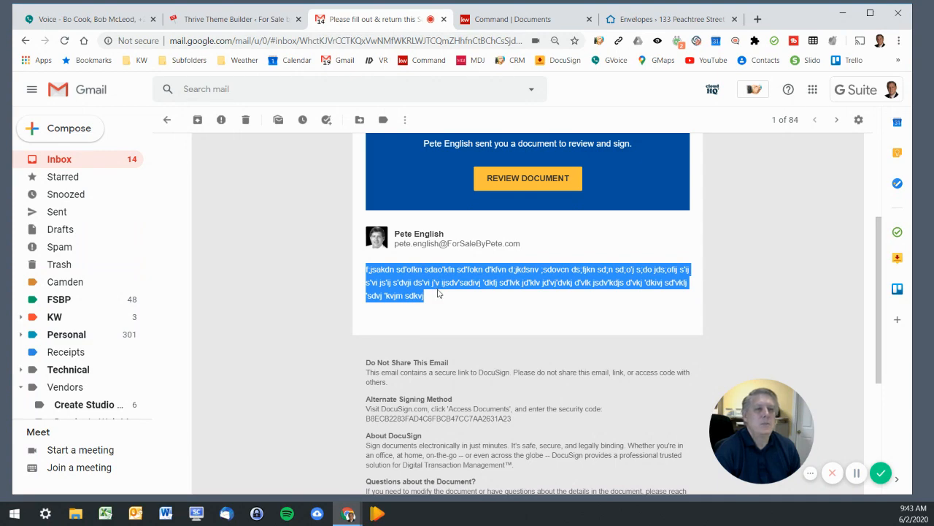
Step: Open the document for review from the DocuSign email, agree to use electronic records and signatures, and continue to the form
{"action": "scroll", "coordinate": [438, 293], "scroll_direction": "up", "scroll_amount": 1}
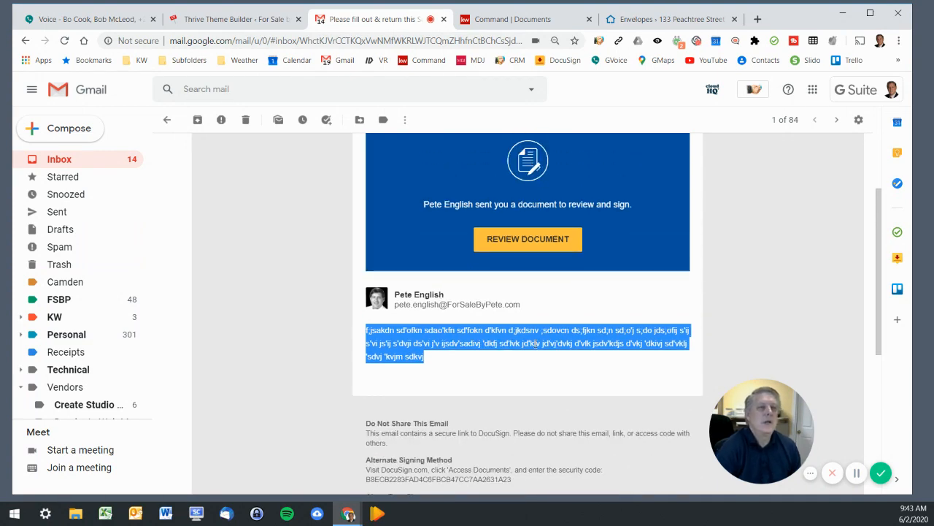
{"action": "scroll", "coordinate": [533, 342], "scroll_direction": "up", "scroll_amount": 2}
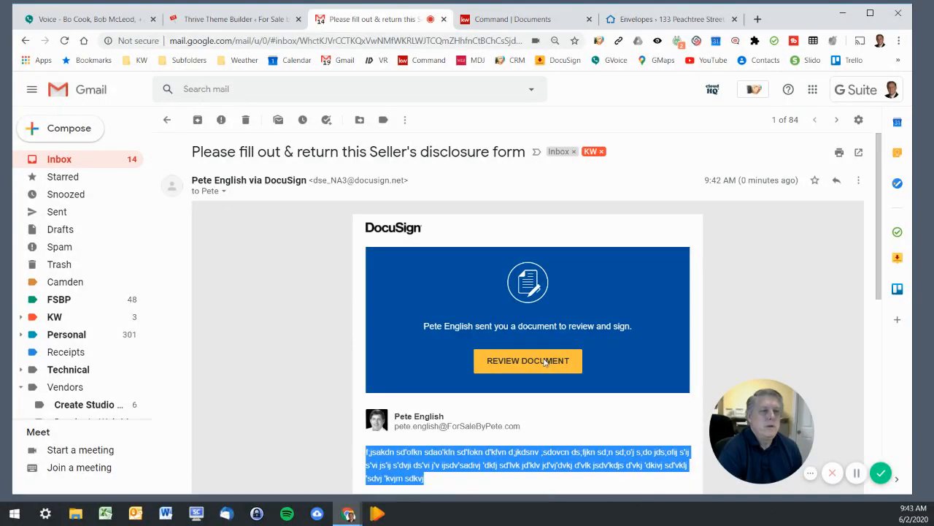
{"action": "left_click", "coordinate": [544, 361]}
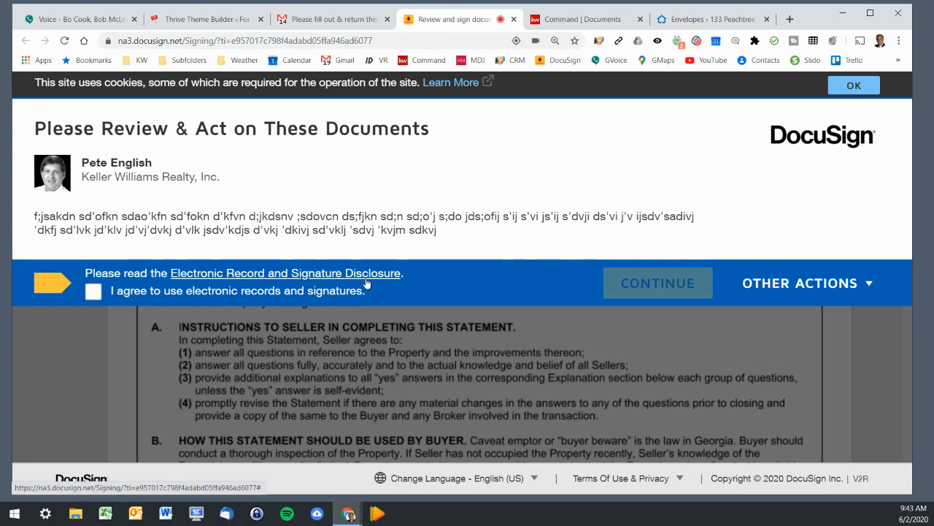
{"action": "left_click", "coordinate": [93, 292]}
{"action": "left_click", "coordinate": [640, 288]}
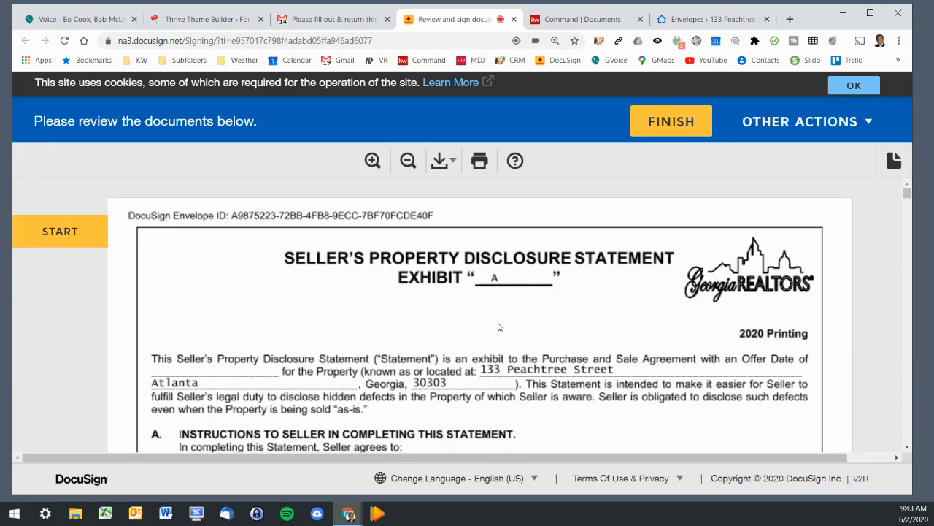
Step: In the General section, enter 1999 as the construction year and answer No to the vacant, leased and historic-designation questions
{"action": "scroll", "coordinate": [419, 312], "scroll_direction": "down", "scroll_amount": 3}
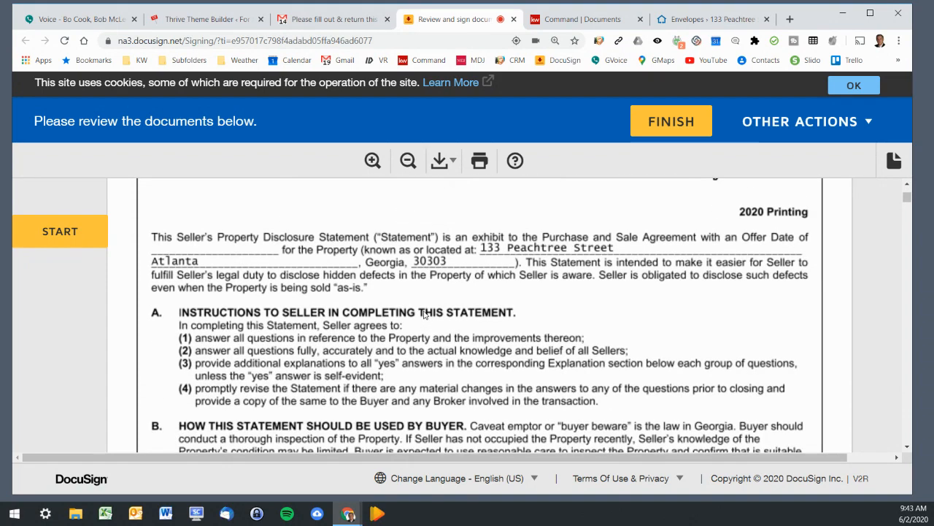
{"action": "scroll", "coordinate": [449, 285], "scroll_direction": "down", "scroll_amount": 6}
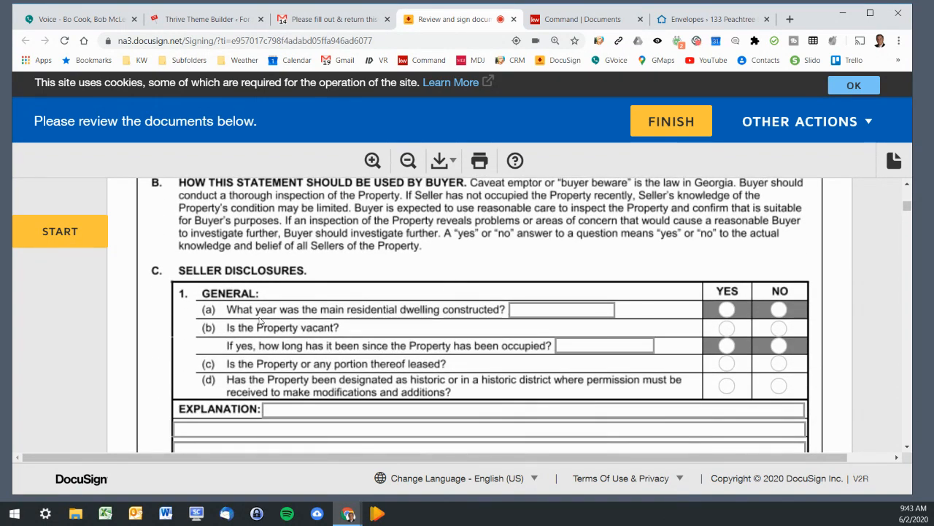
{"action": "left_click", "coordinate": [549, 309]}
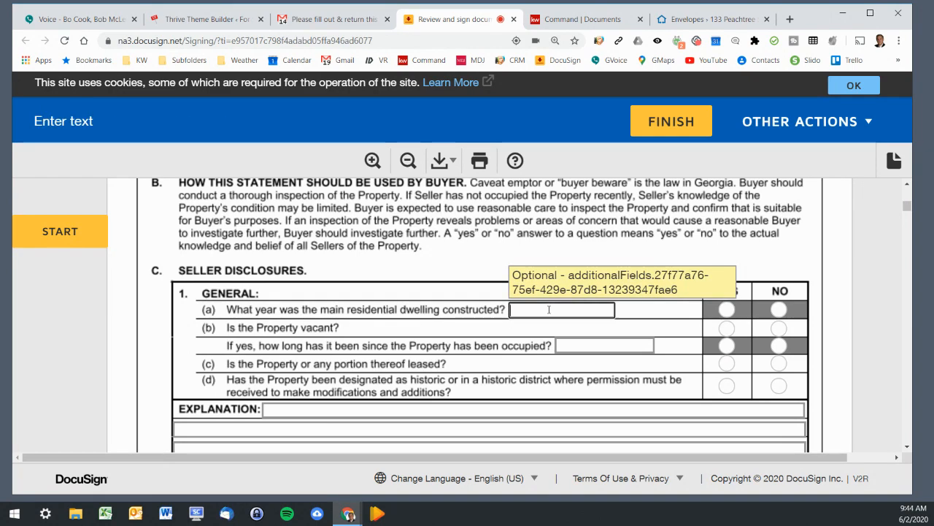
{"action": "type", "text": "1"}
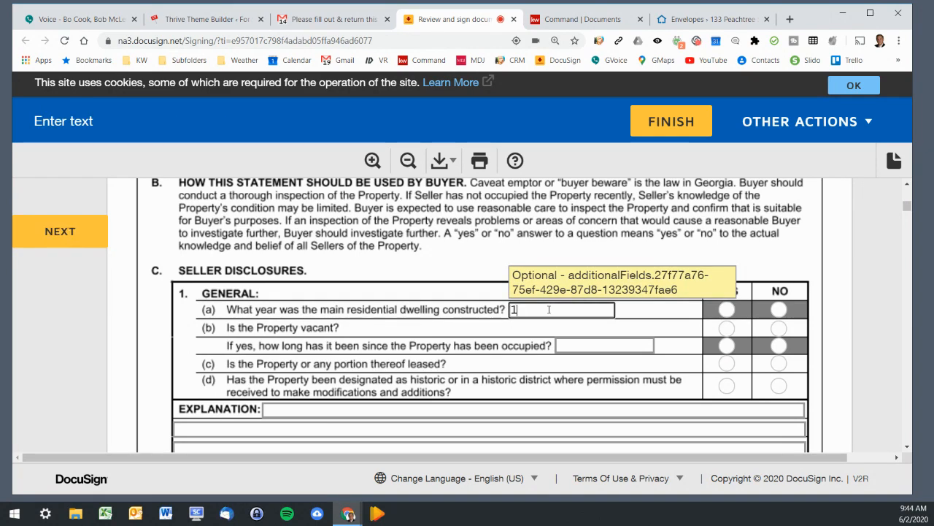
{"action": "type", "text": "999"}
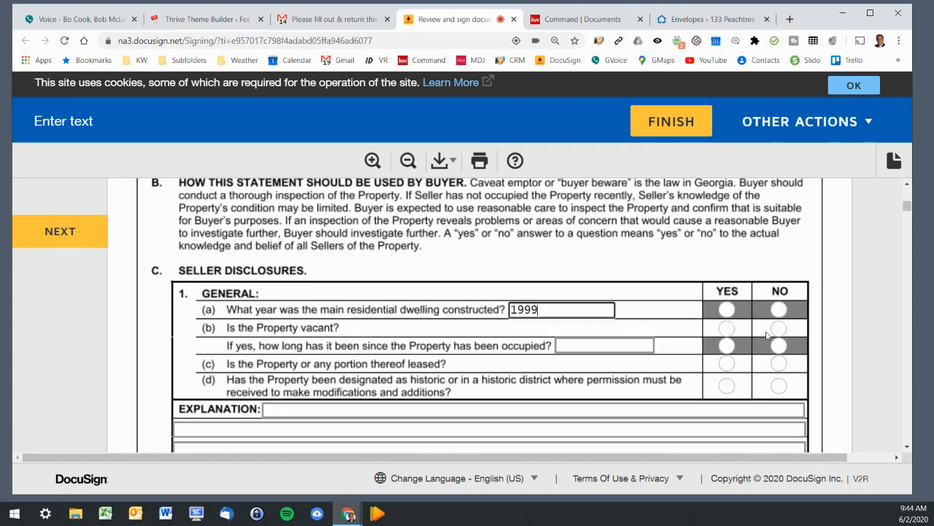
{"action": "left_click", "coordinate": [779, 328]}
{"action": "scroll", "coordinate": [695, 351], "scroll_direction": "down", "scroll_amount": 1}
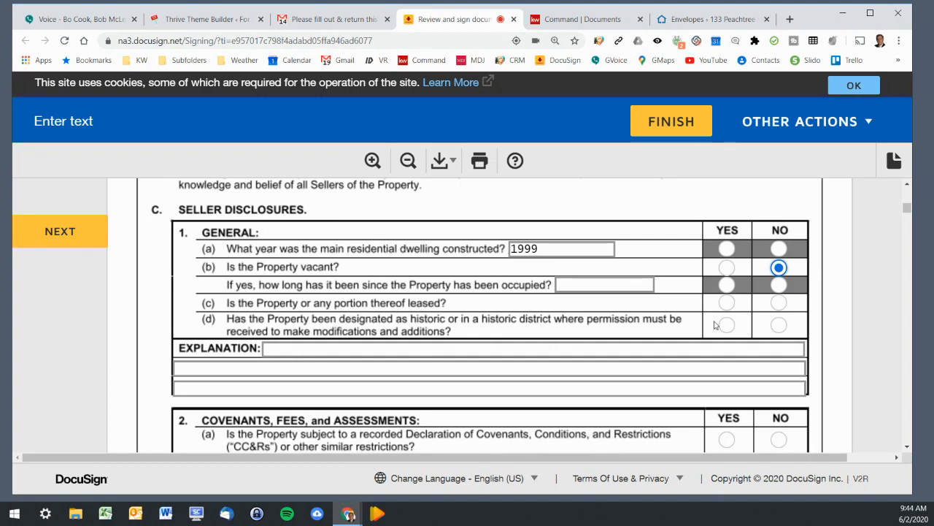
{"action": "left_click", "coordinate": [778, 302]}
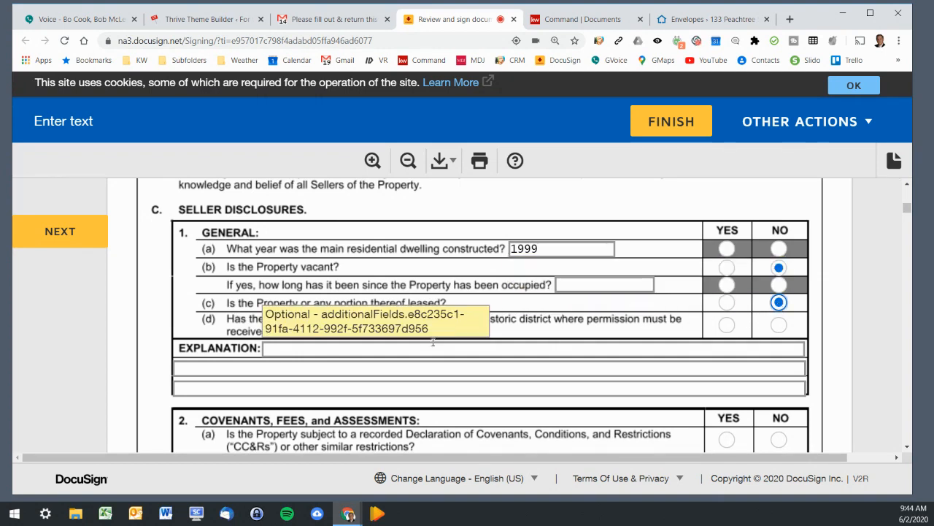
{"action": "scroll", "coordinate": [418, 336], "scroll_direction": "down", "scroll_amount": 1}
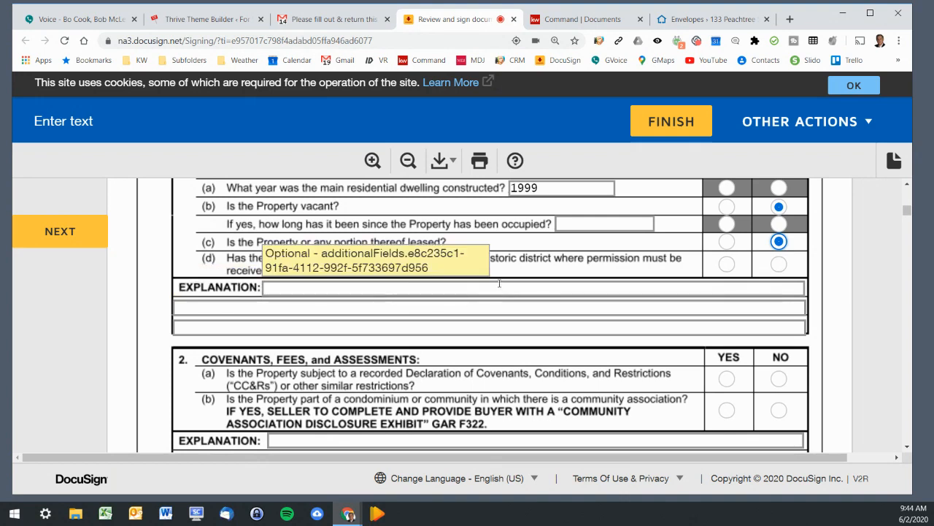
{"action": "left_click", "coordinate": [779, 263]}
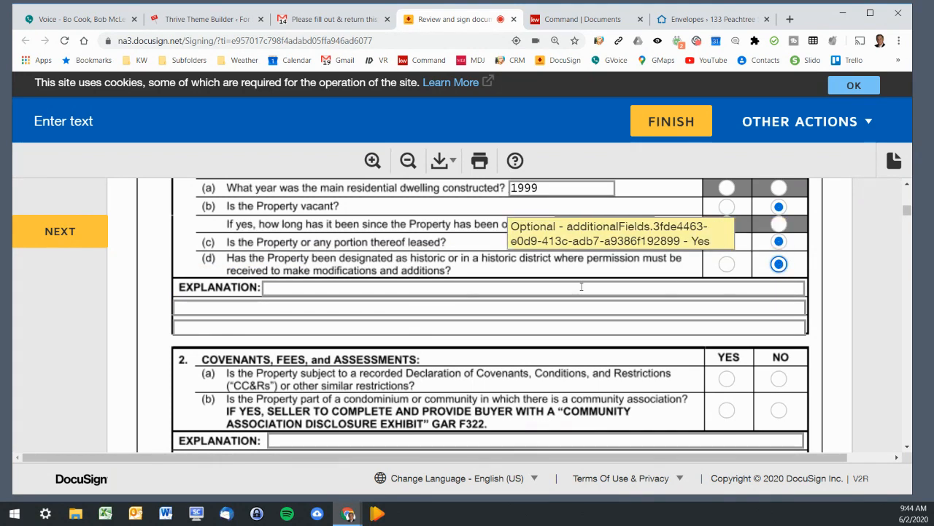
Step: Fill the first Explanation line of the General section with placeholder text beginning "l;ujbndfs ;ouh ;sodfvh"
{"action": "left_click", "coordinate": [376, 287]}
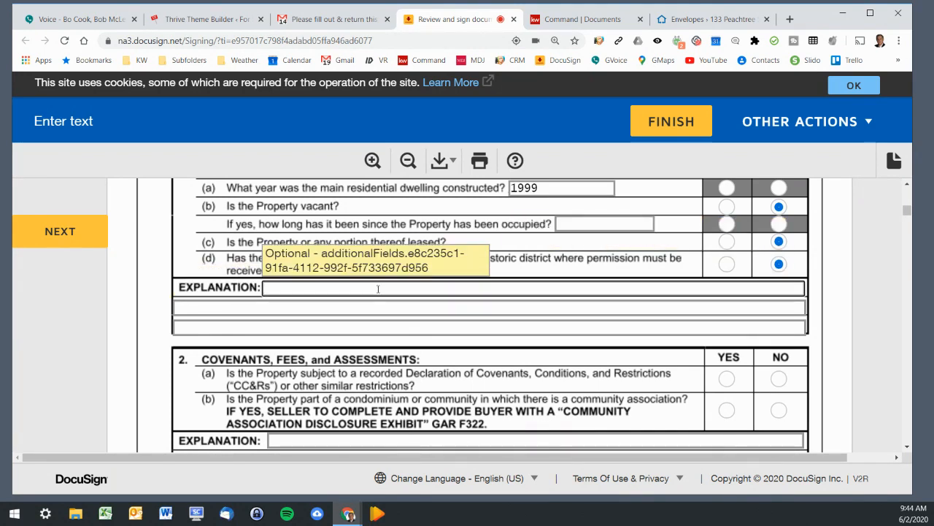
{"action": "type", "text": "l;ujbndfs "}
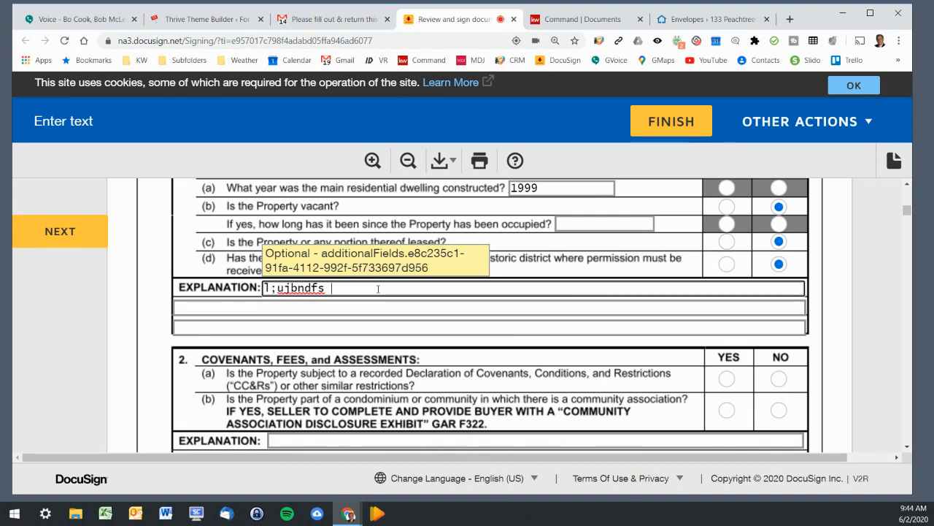
{"action": "type", "text": ";ouh ;sodfvh ;dsv;oih ds;oivh sd"}
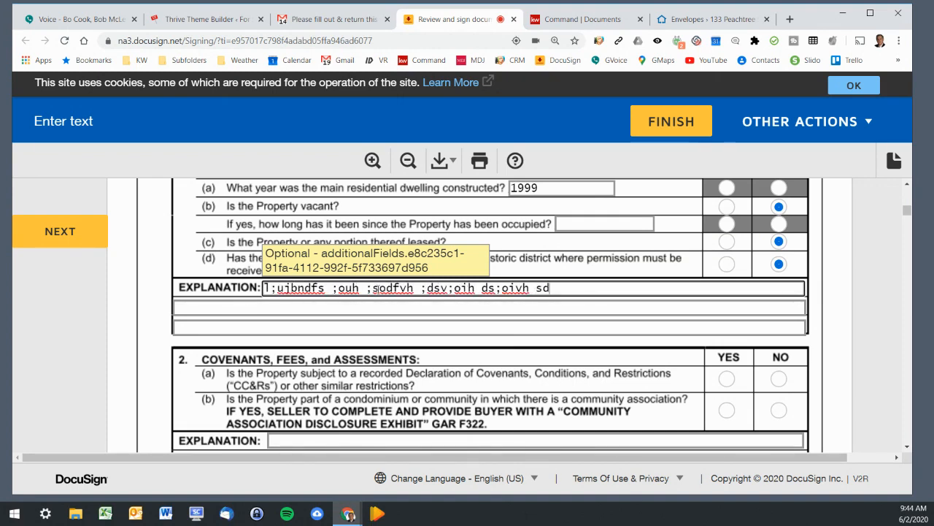
{"action": "type", "text": ";'oih sd;oih sd;oi hsdv vc;oiahd"}
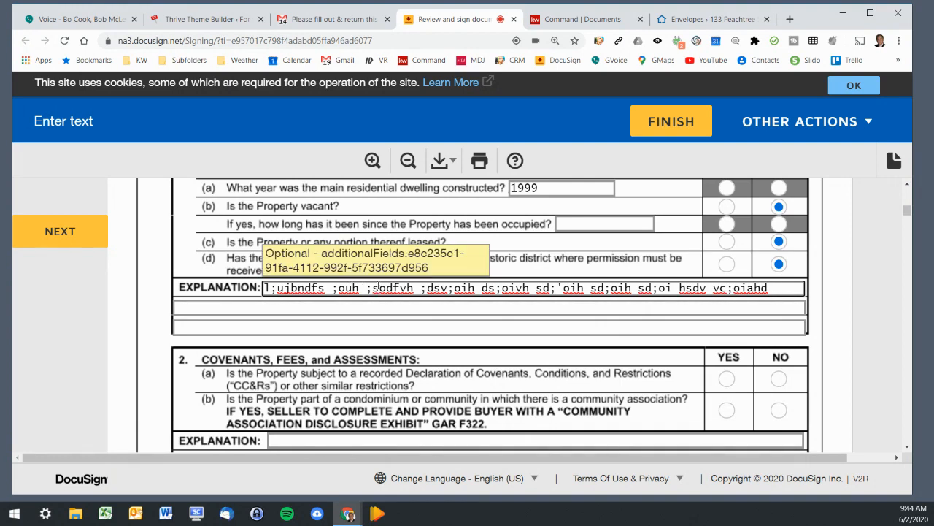
Step: Answer Yes to both Covenants, Fees, and Assessments questions and to the Lead-Based Paint question
{"action": "scroll", "coordinate": [378, 324], "scroll_direction": "down", "scroll_amount": 1}
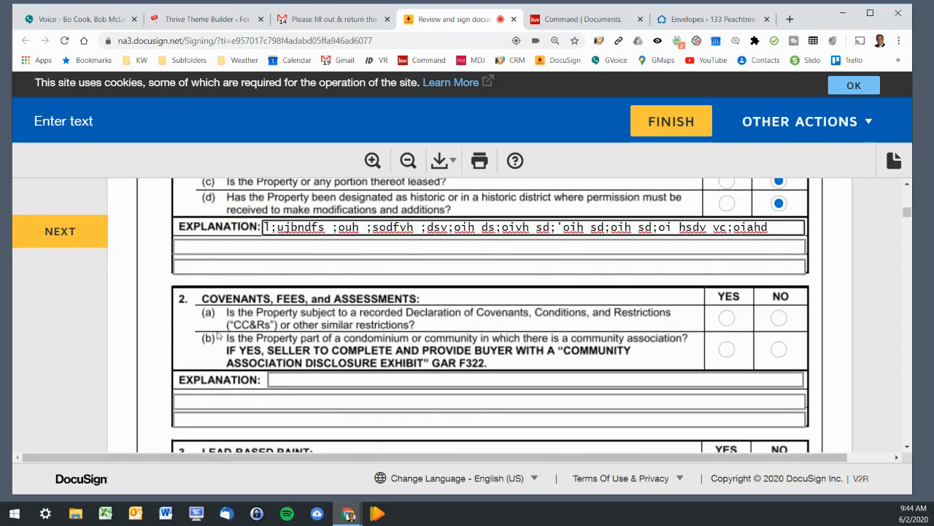
{"action": "left_click", "coordinate": [727, 320]}
{"action": "left_click", "coordinate": [728, 350]}
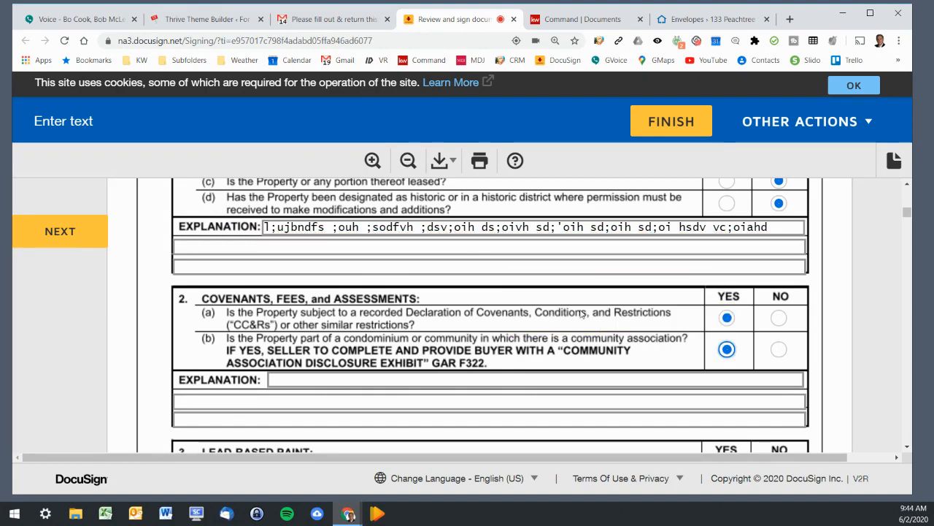
{"action": "scroll", "coordinate": [726, 346], "scroll_direction": "down", "scroll_amount": 3}
{"action": "left_click", "coordinate": [726, 301]}
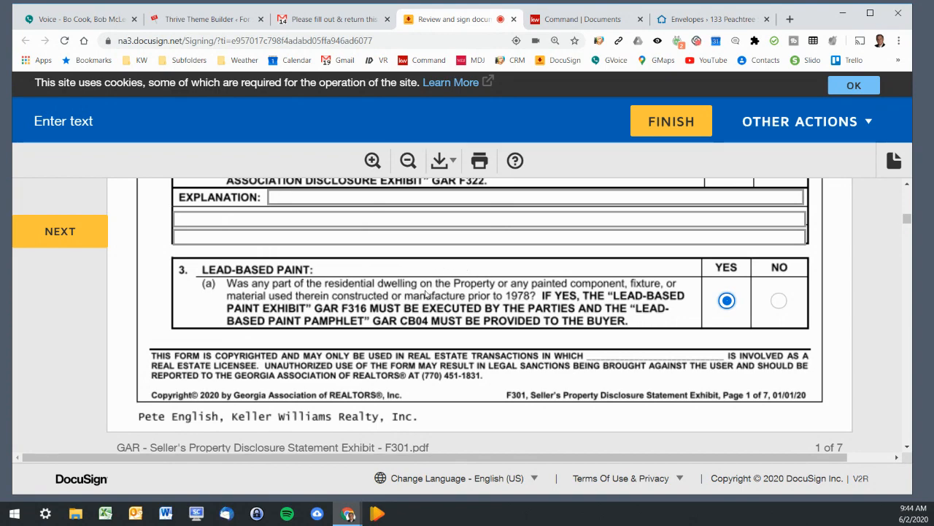
Step: In the Structural Items section, answer No to (a), Yes to (b), No to (c), Yes to (d) and No to (e)
{"action": "scroll", "coordinate": [718, 266], "scroll_direction": "down", "scroll_amount": 5}
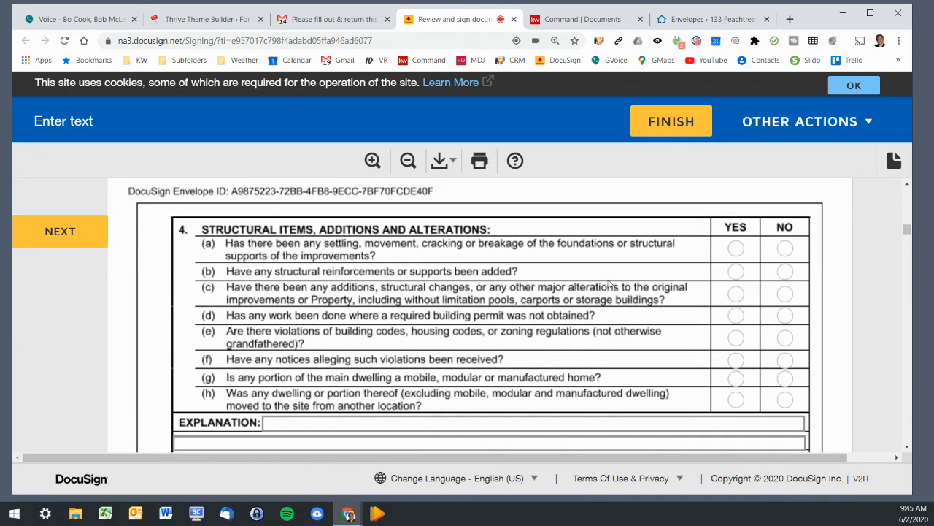
{"action": "left_click", "coordinate": [785, 249]}
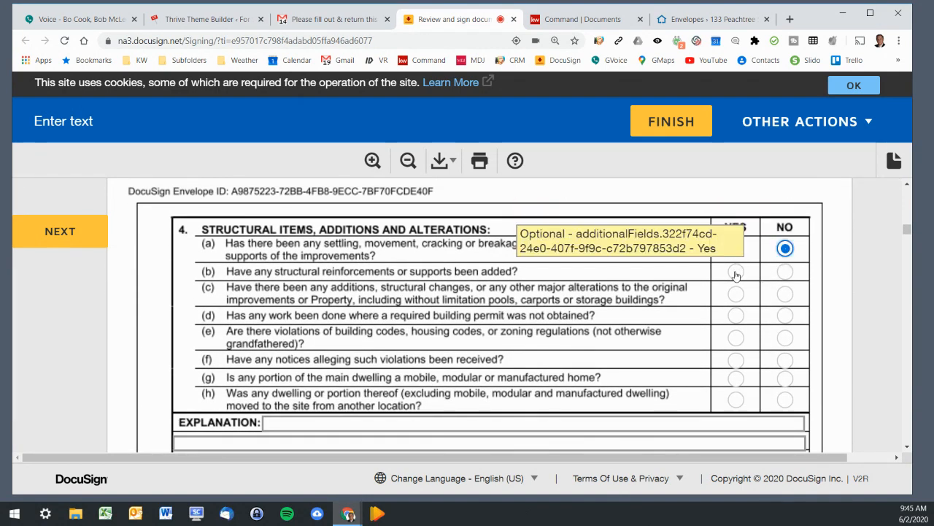
{"action": "left_click", "coordinate": [736, 272]}
{"action": "left_click", "coordinate": [784, 294]}
{"action": "left_click", "coordinate": [736, 315]}
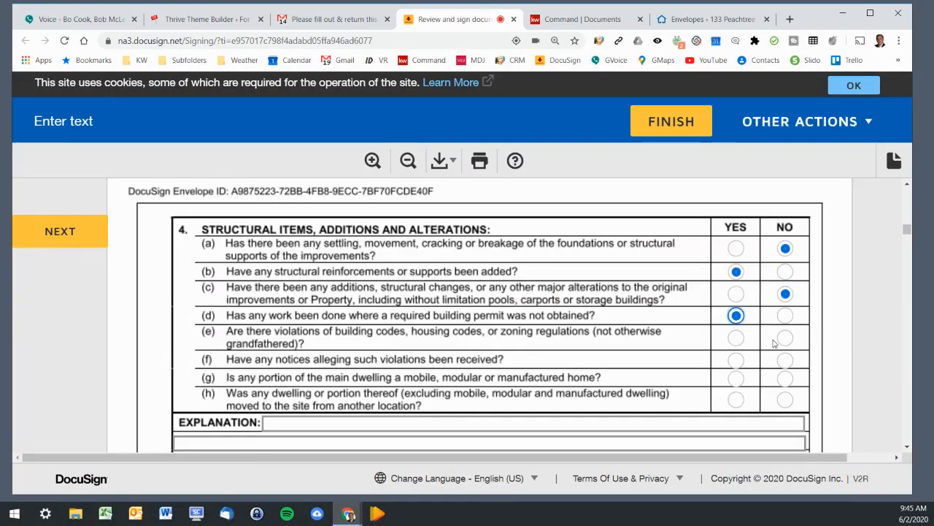
{"action": "left_click", "coordinate": [785, 338]}
Step: Mark Clothes Dryer, Clothes Washing Machine, Dishwasher, Garage Door Opener, Garbage Disposal, Ice Maker, Oven and Stove as remaining appliances in the Fixtures Checklist
{"action": "scroll", "coordinate": [448, 302], "scroll_direction": "down", "scroll_amount": 5}
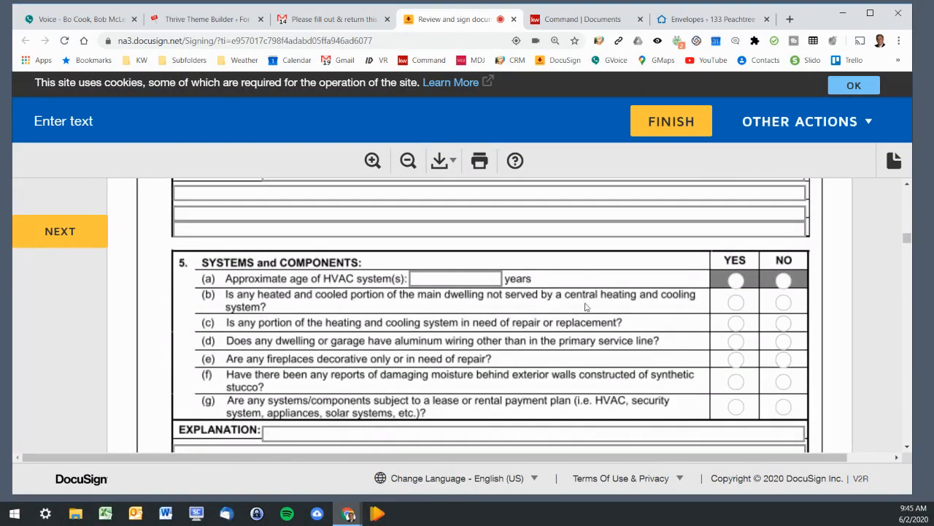
{"action": "scroll", "coordinate": [448, 302], "scroll_direction": "down", "scroll_amount": 10}
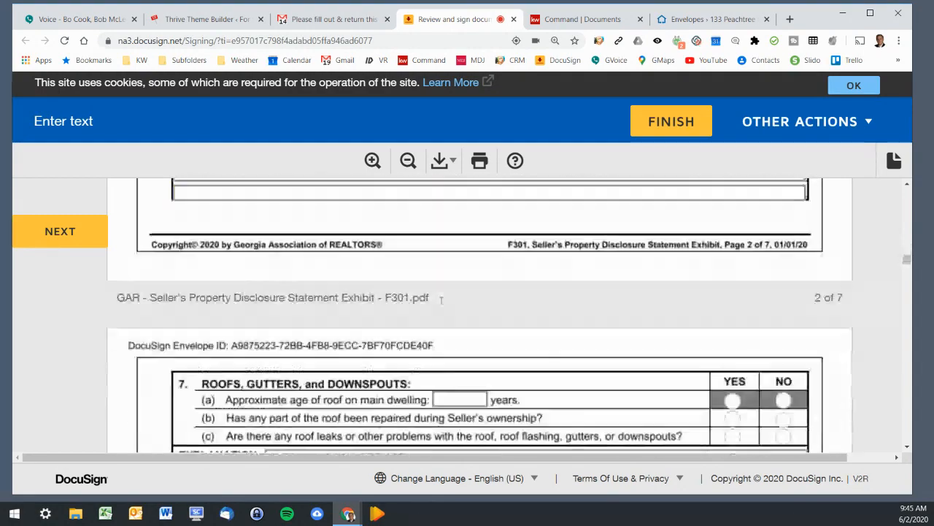
{"action": "scroll", "coordinate": [441, 298], "scroll_direction": "down", "scroll_amount": 12}
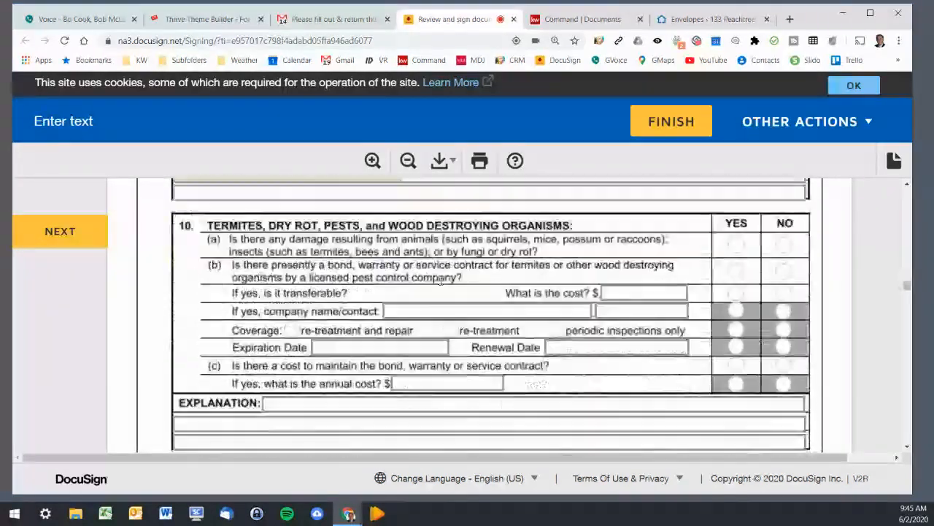
{"action": "scroll", "coordinate": [440, 282], "scroll_direction": "down", "scroll_amount": 12}
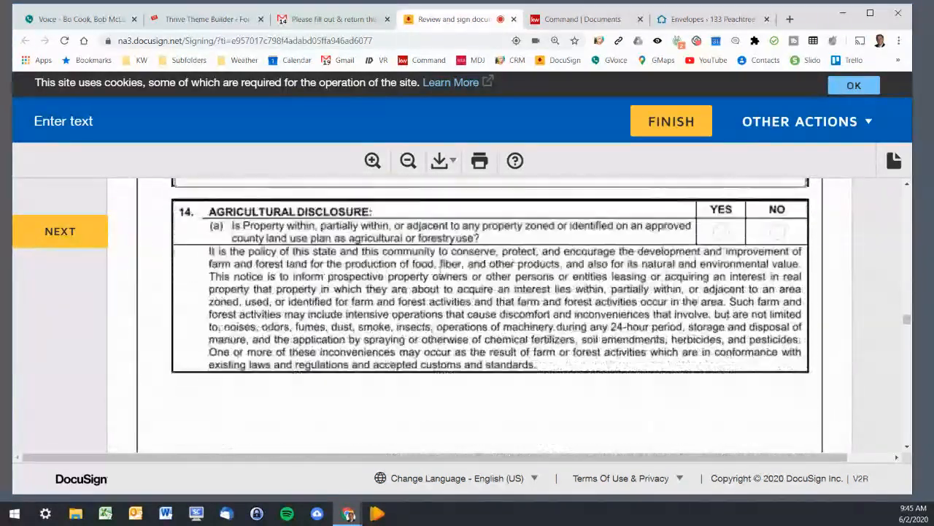
{"action": "left_click_drag", "start_coordinate": [907, 323], "coordinate": [907, 376]}
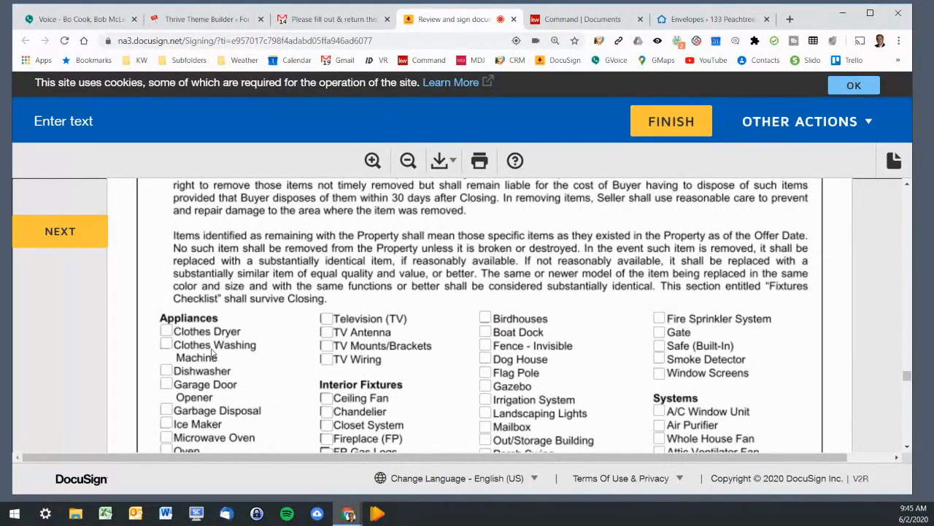
{"action": "left_click", "coordinate": [166, 333]}
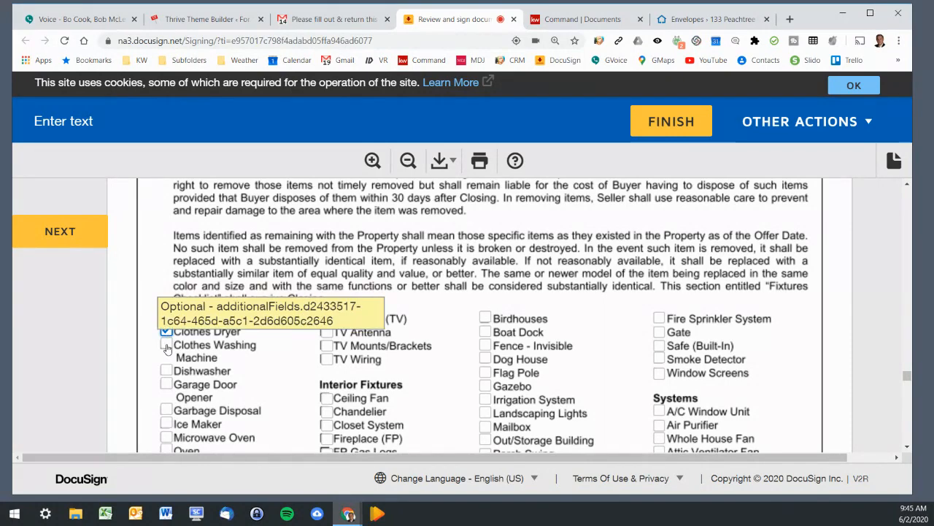
{"action": "left_click", "coordinate": [166, 348]}
{"action": "left_click", "coordinate": [167, 371]}
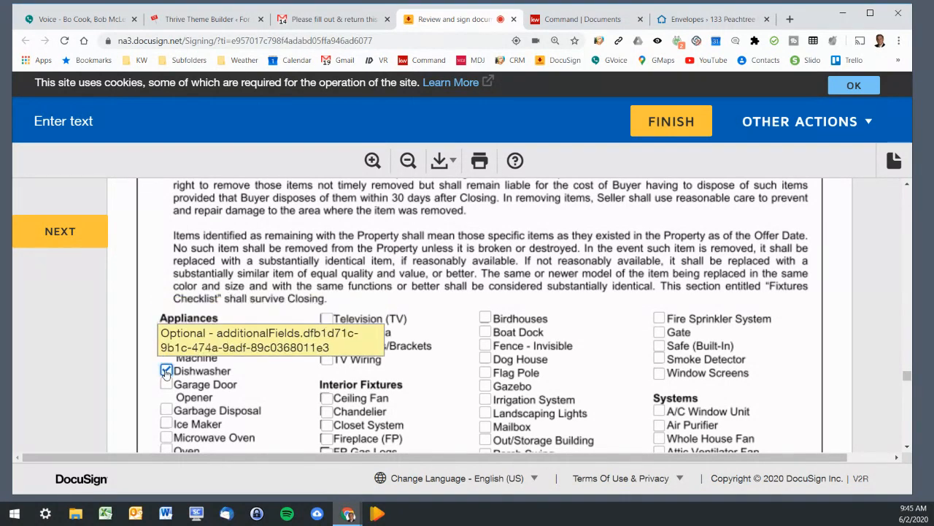
{"action": "left_click", "coordinate": [166, 384]}
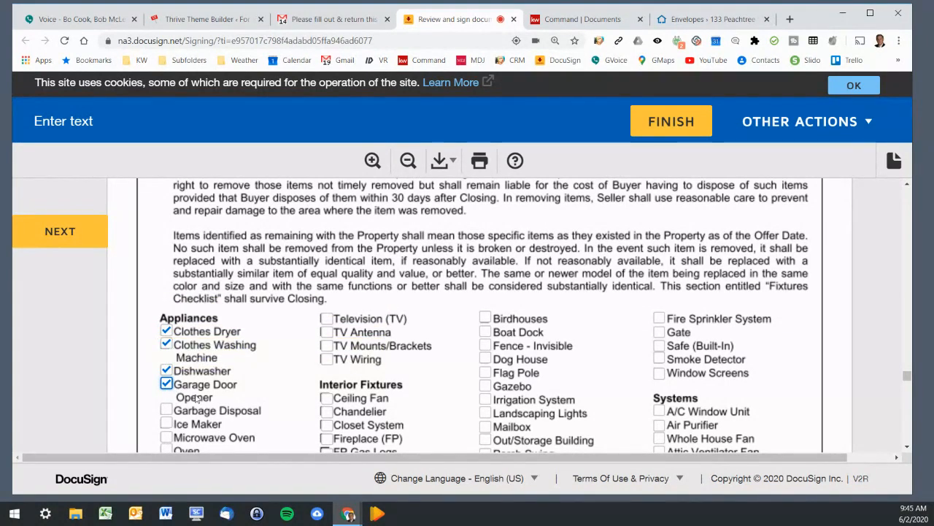
{"action": "left_click", "coordinate": [166, 411]}
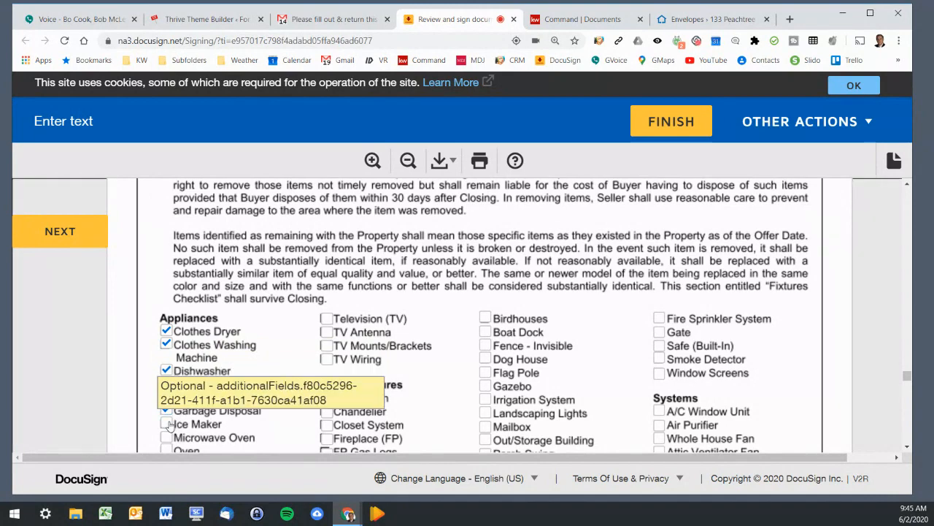
{"action": "left_click", "coordinate": [167, 424]}
{"action": "scroll", "coordinate": [243, 397], "scroll_direction": "down", "scroll_amount": 2}
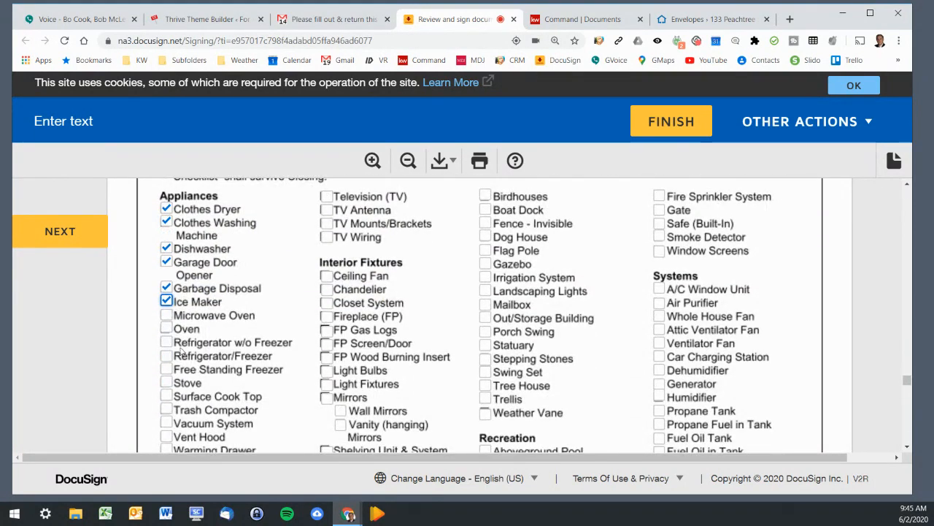
{"action": "left_click", "coordinate": [166, 328]}
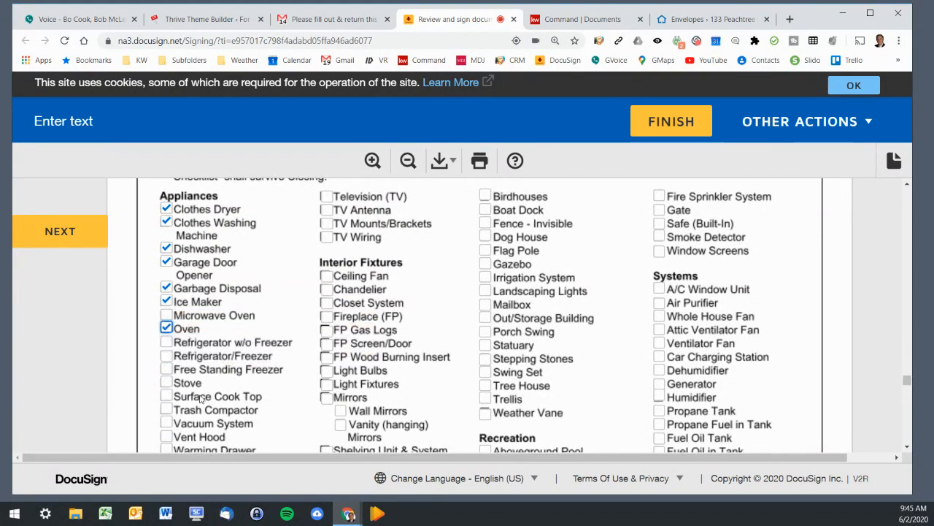
{"action": "left_click", "coordinate": [167, 383]}
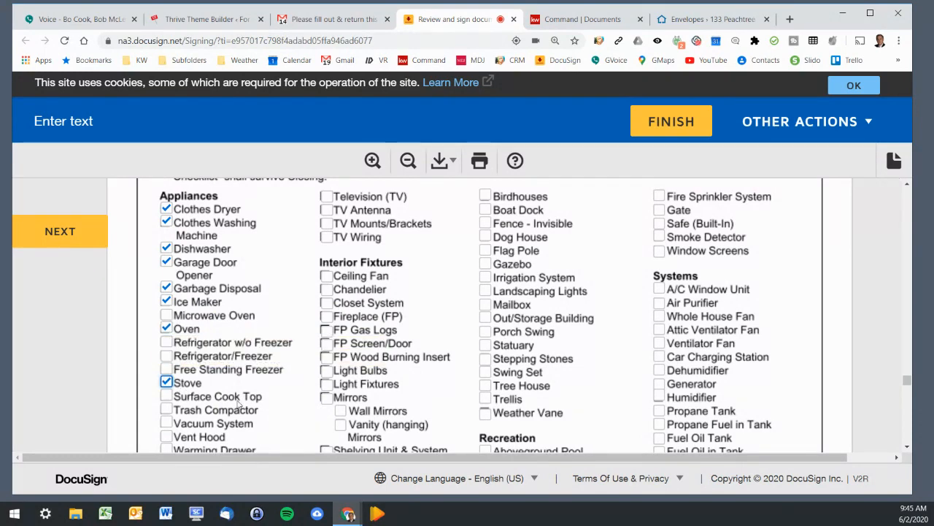
Step: Mark Ceiling Fan, Chandelier and FP Screen/Door as remaining Interior Fixtures in the Fixtures Checklist
{"action": "left_click", "coordinate": [326, 276]}
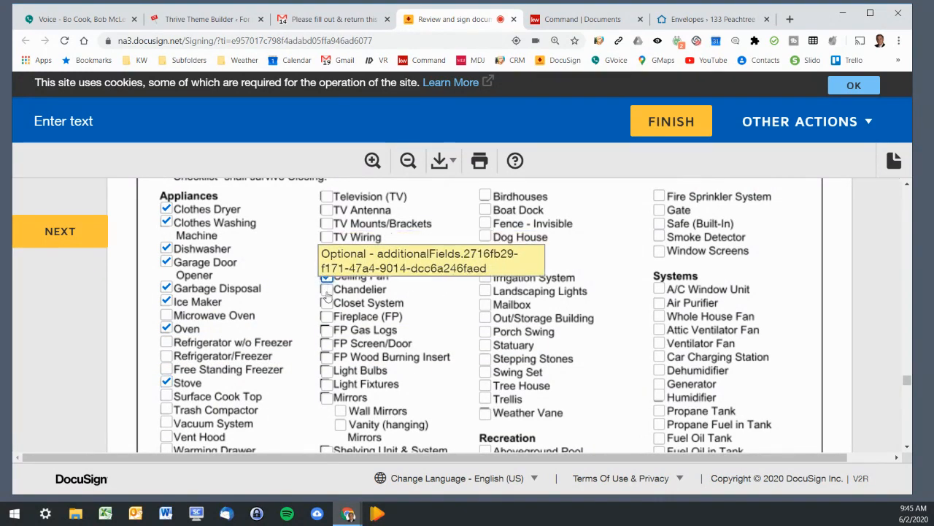
{"action": "left_click", "coordinate": [326, 289]}
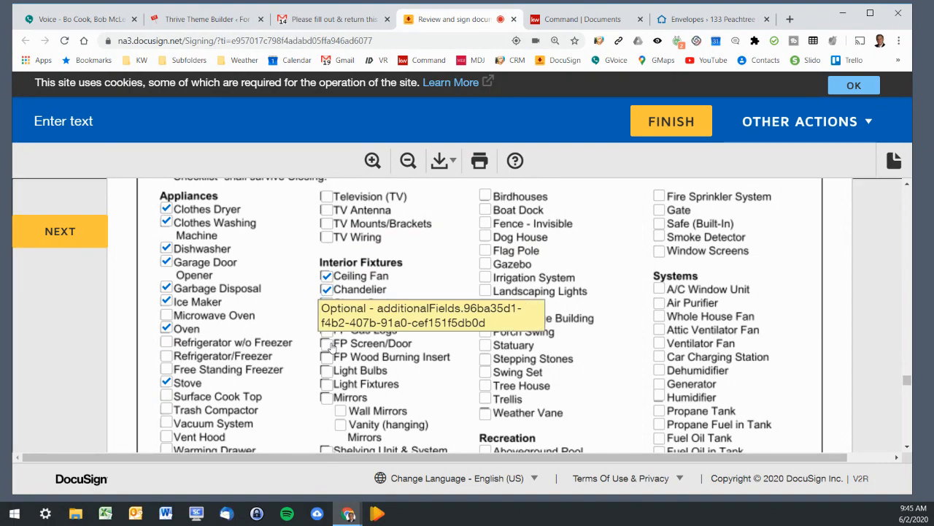
{"action": "left_click", "coordinate": [326, 343]}
Step: Sign the 1 Seller's Signature field on the last page, adopting the suggested name, initials and signature style
{"action": "scroll", "coordinate": [499, 339], "scroll_direction": "down", "scroll_amount": 1}
{"action": "scroll", "coordinate": [498, 339], "scroll_direction": "down", "scroll_amount": 5}
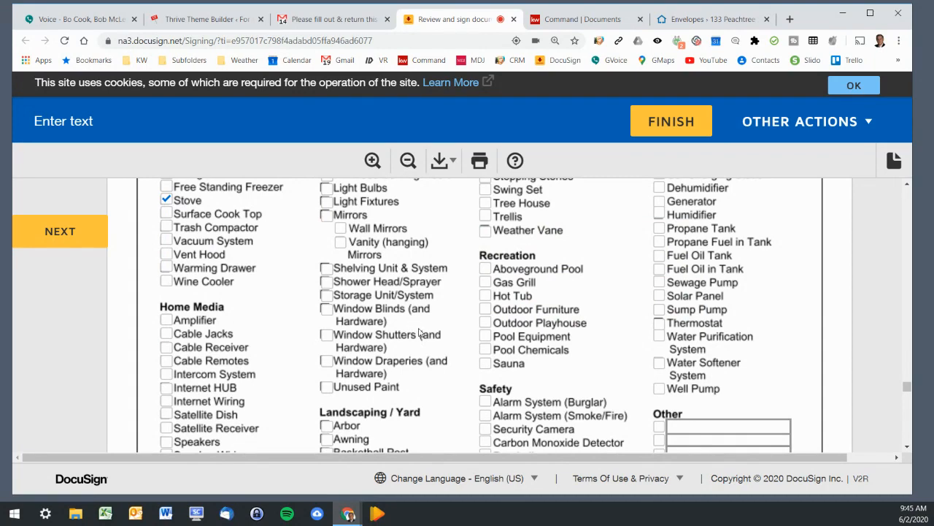
{"action": "scroll", "coordinate": [409, 309], "scroll_direction": "down", "scroll_amount": 4}
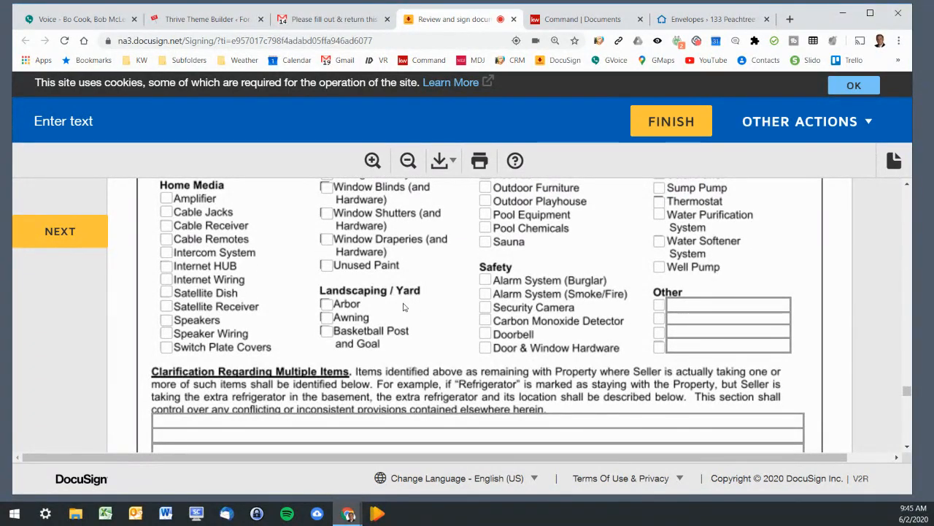
{"action": "scroll", "coordinate": [411, 297], "scroll_direction": "down", "scroll_amount": 5}
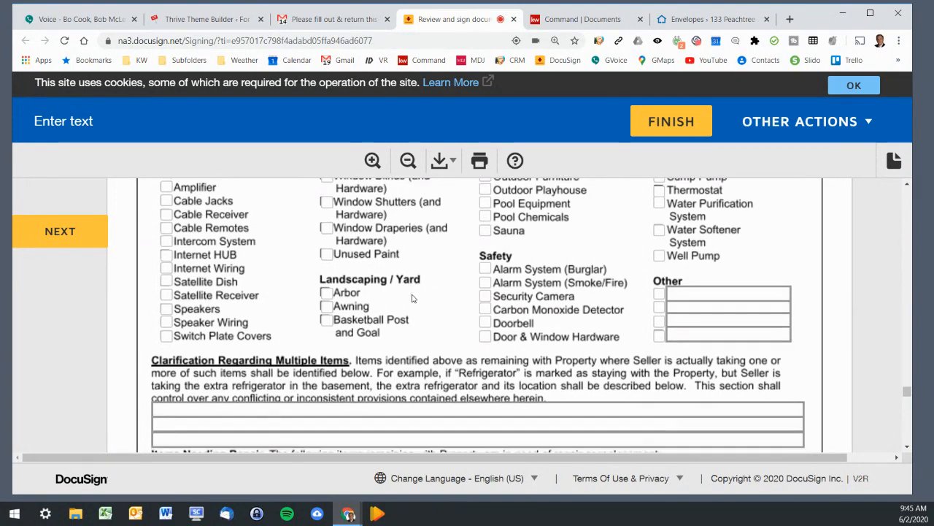
{"action": "scroll", "coordinate": [411, 297], "scroll_direction": "down", "scroll_amount": 6}
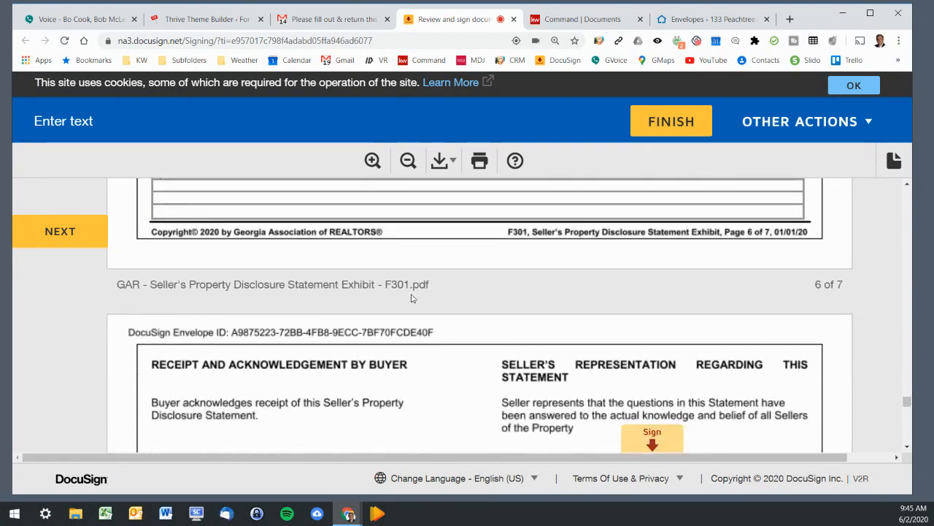
{"action": "scroll", "coordinate": [411, 295], "scroll_direction": "up", "scroll_amount": 2}
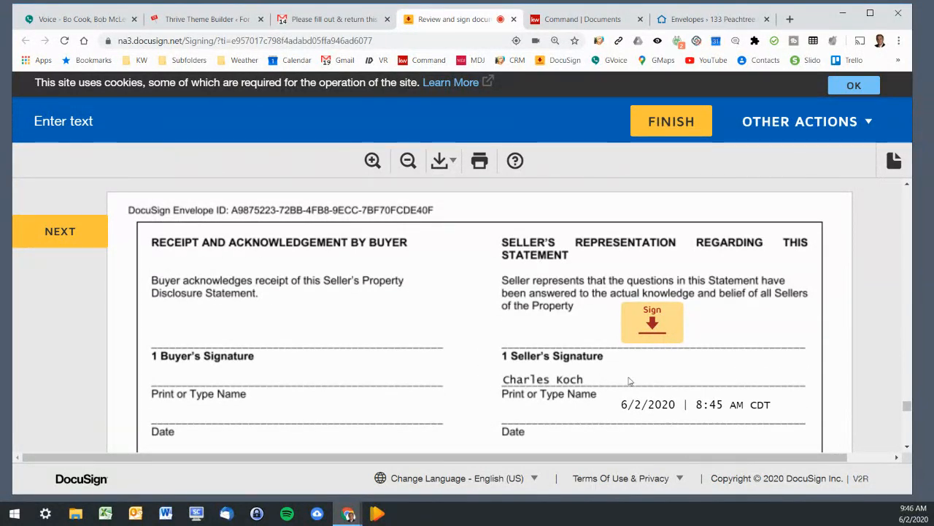
{"action": "left_click", "coordinate": [657, 319]}
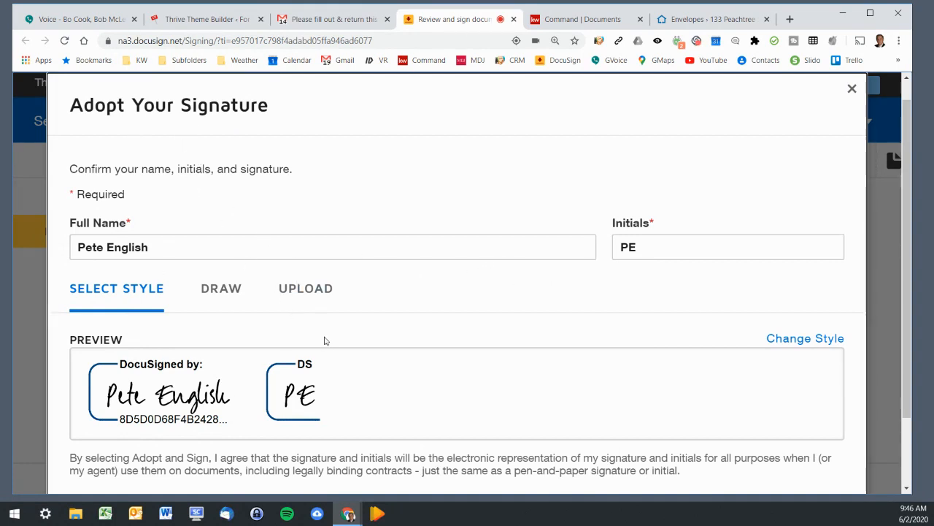
{"action": "scroll", "coordinate": [324, 343], "scroll_direction": "down", "scroll_amount": 2}
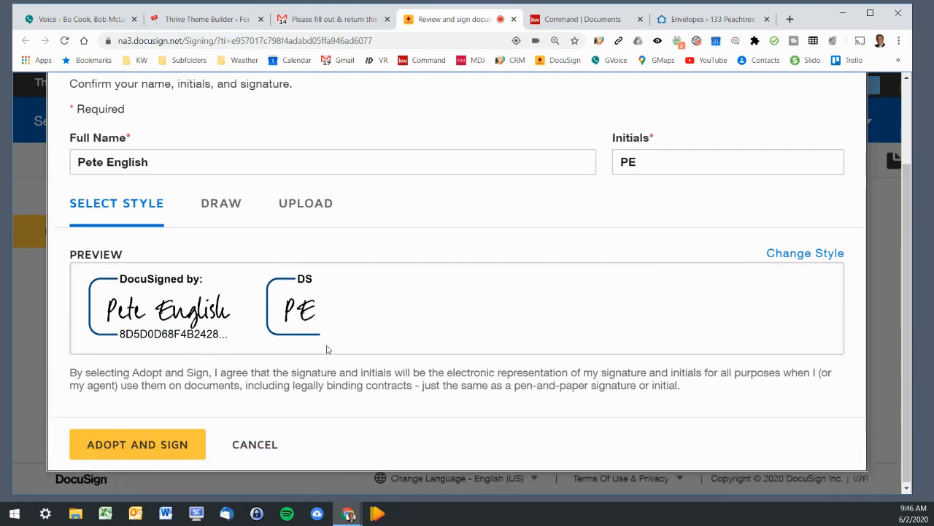
{"action": "left_click", "coordinate": [162, 444]}
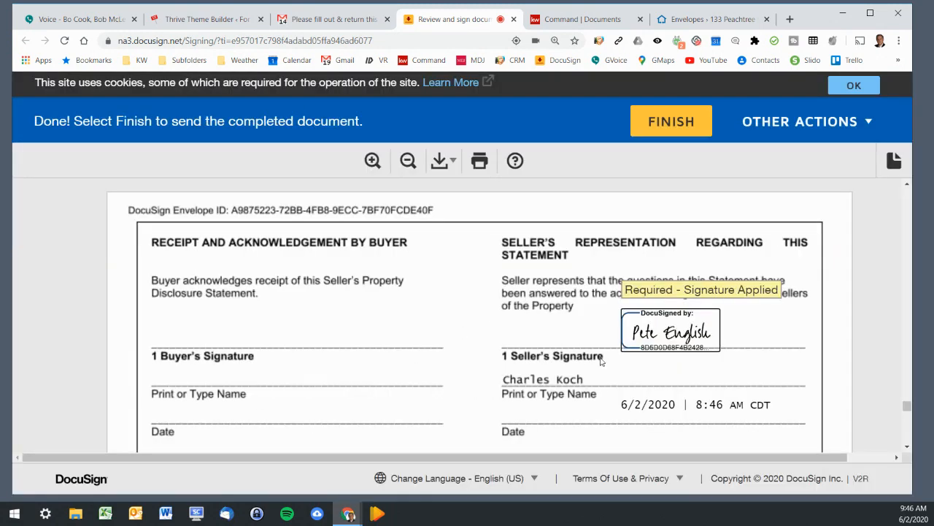
Step: Finish the signed disclosure statement to send it back, and decline the offer to create a free account
{"action": "scroll", "coordinate": [520, 333], "scroll_direction": "down", "scroll_amount": 2}
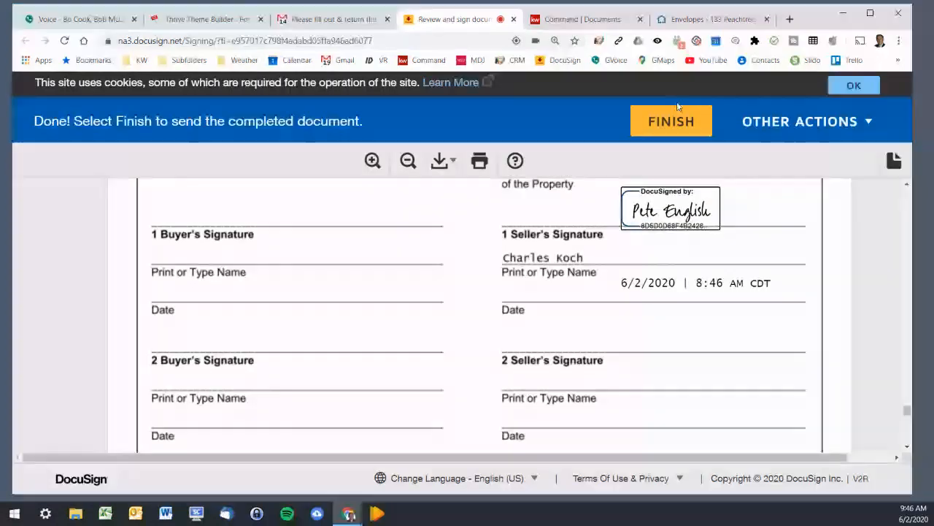
{"action": "left_click", "coordinate": [669, 123]}
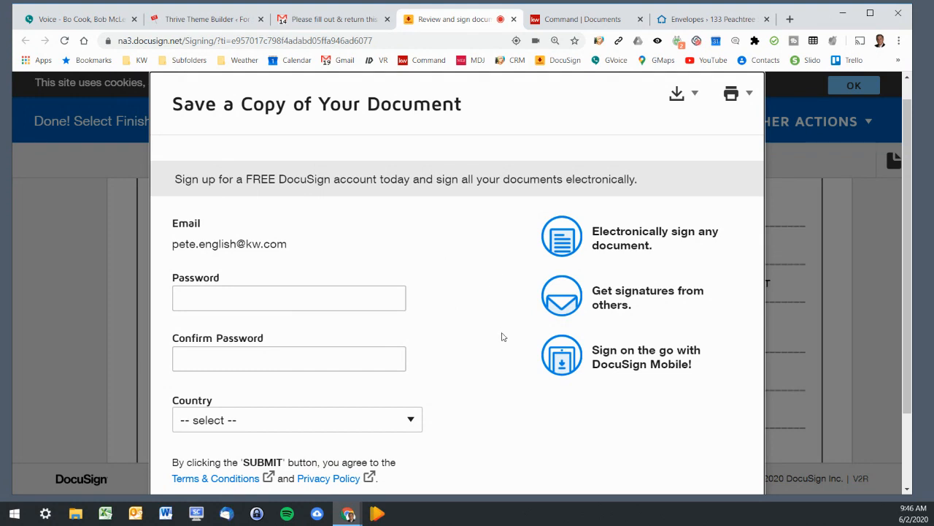
{"action": "scroll", "coordinate": [488, 324], "scroll_direction": "down", "scroll_amount": 2}
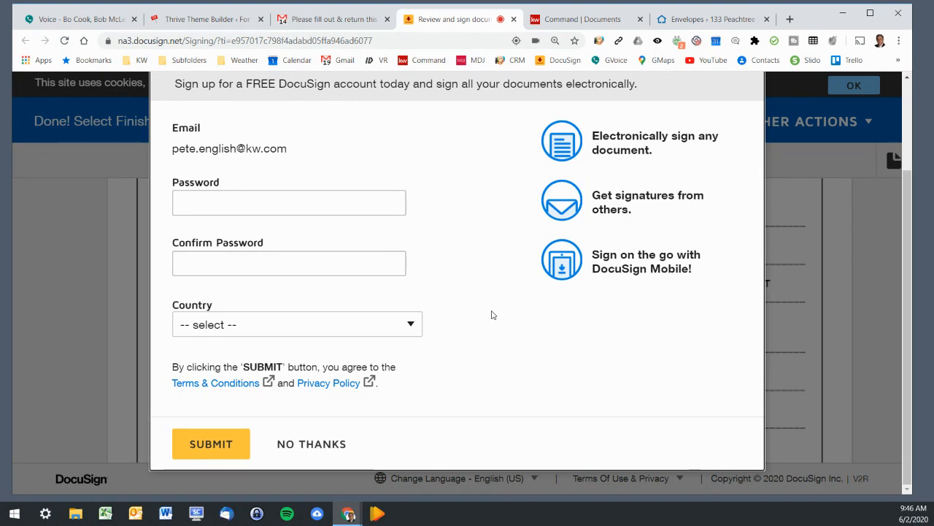
{"action": "left_click", "coordinate": [312, 445]}
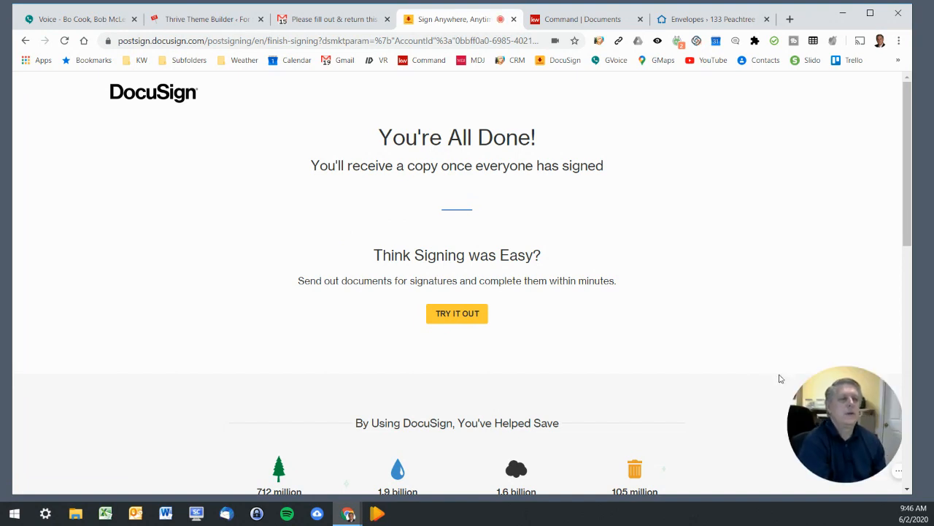
{"action": "mouse_move", "coordinate": [848, 474]}
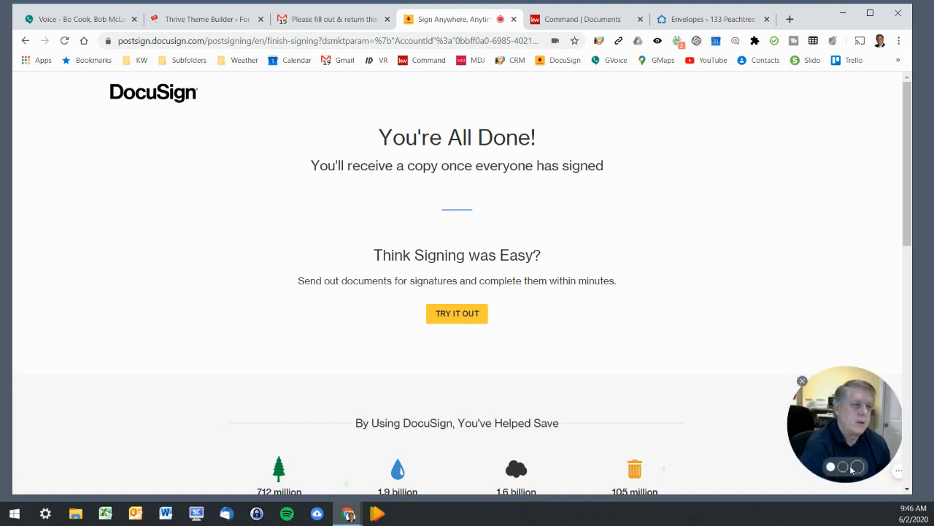
{"action": "left_click", "coordinate": [857, 468]}
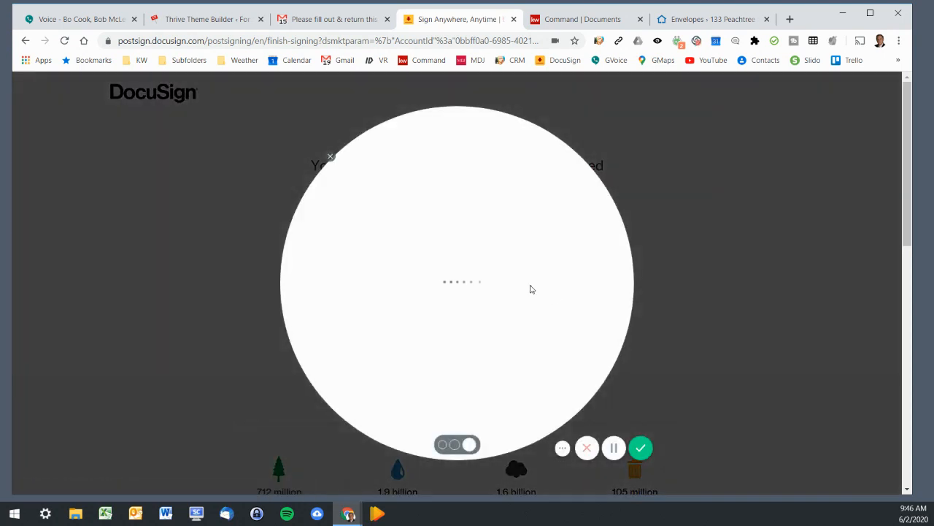